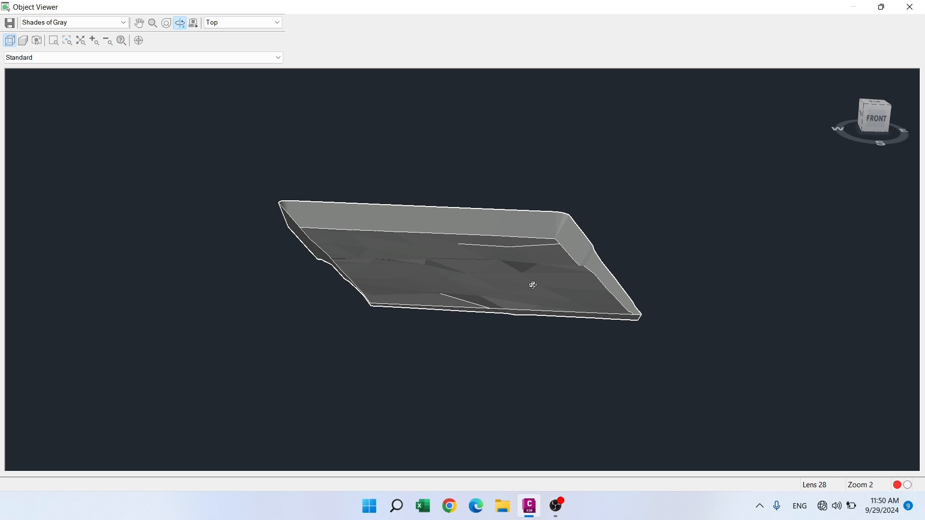
- Close the 3D object view and examine the cut, fill and net volume table in the drawing
key(Escape)
scroll(584, 320, down, 2)
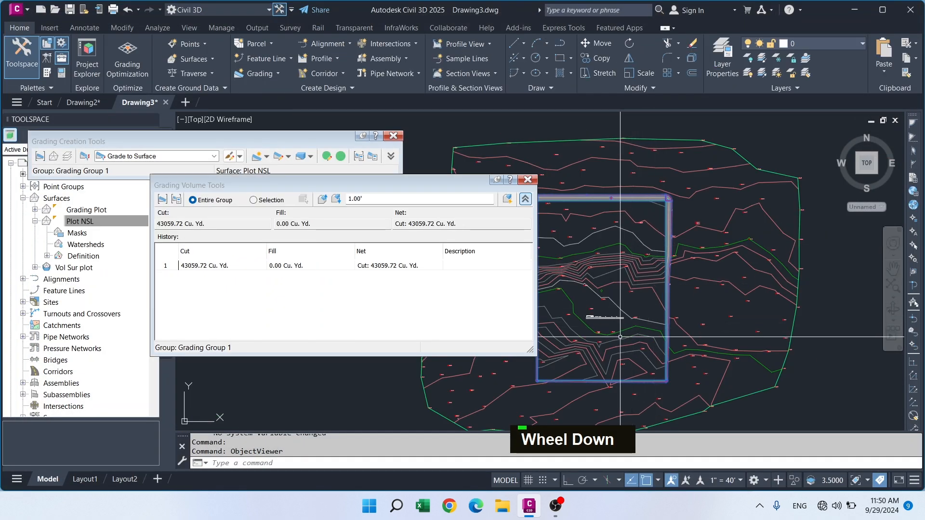
scroll(584, 321, up, 2)
scroll(584, 320, up, 6)
mouse_move(631, 273)
middle_down()
mouse_move(707, 314)
mouse_move(746, 313)
mouse_move(738, 296)
mouse_move(683, 303)
mouse_move(659, 319)
middle_up()
mouse_move(793, 289)
middle_down()
mouse_move(710, 294)
mouse_move(706, 307)
mouse_move(640, 307)
middle_up()
middle_drag(657, 338, 711, 327)
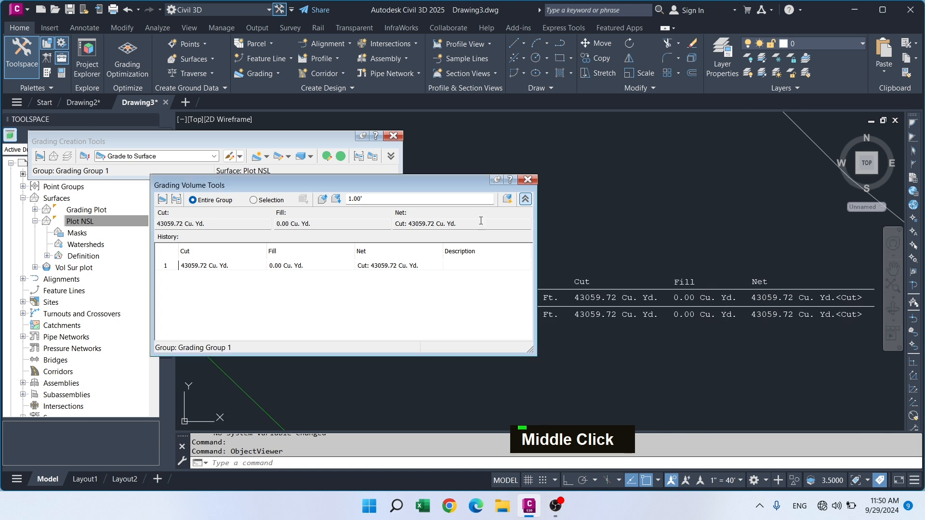
- Move the grading volume window clear of the table and raise the entire grading group by 1.00'
drag(424, 193, 505, 216)
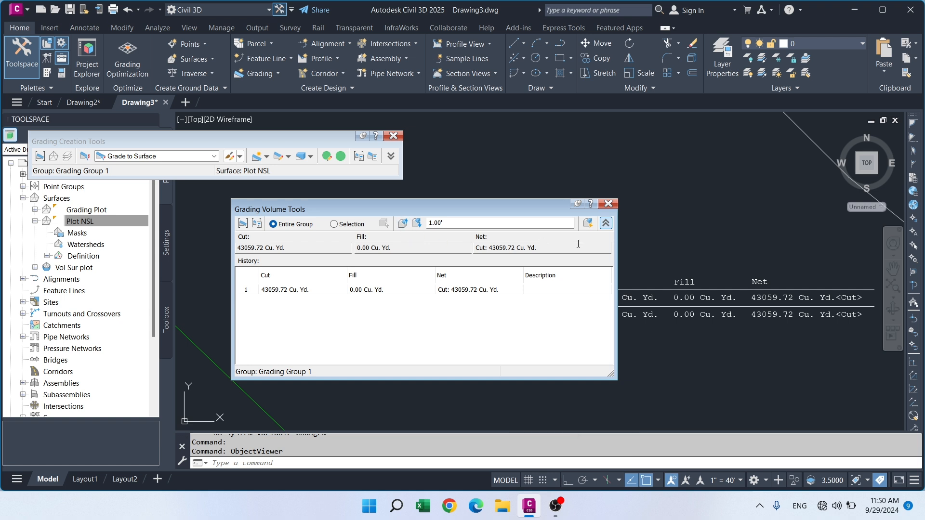
click(402, 223)
click(405, 226)
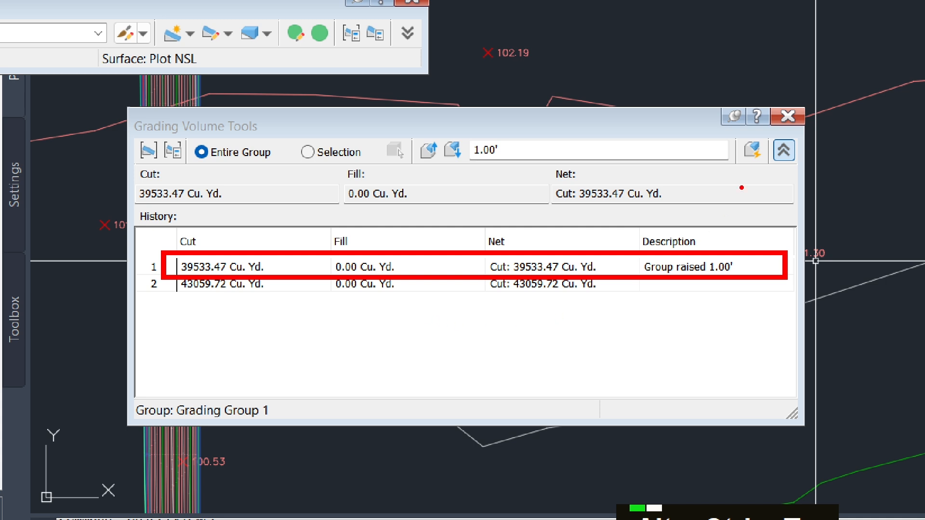
ctrl+drag(725, 131, 777, 174)
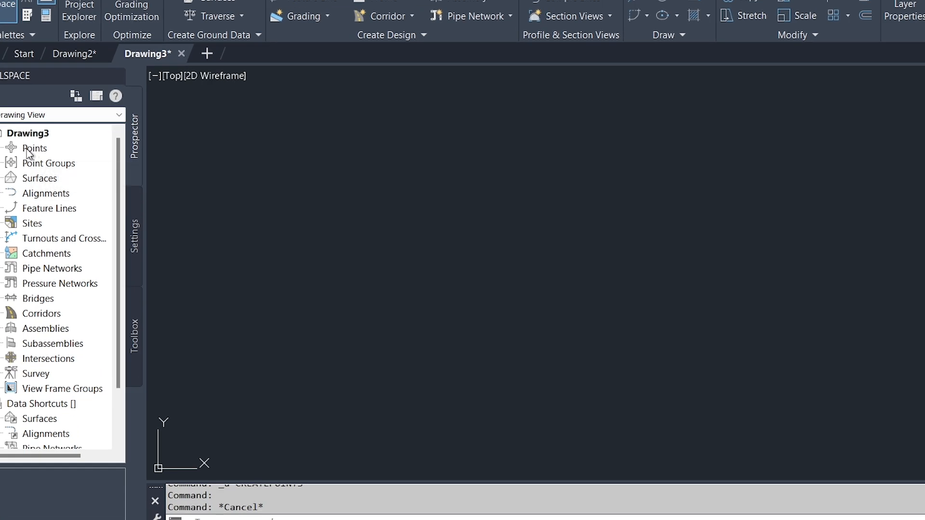
- Start a point import in Drawing3 and add the Plot Topo CSV file from the Desktop as its source
click(49, 178)
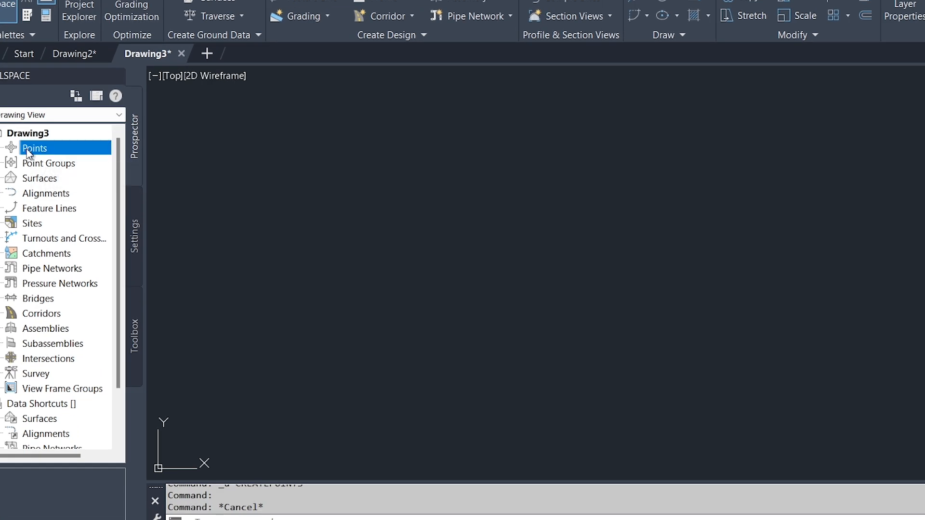
right_click(28, 153)
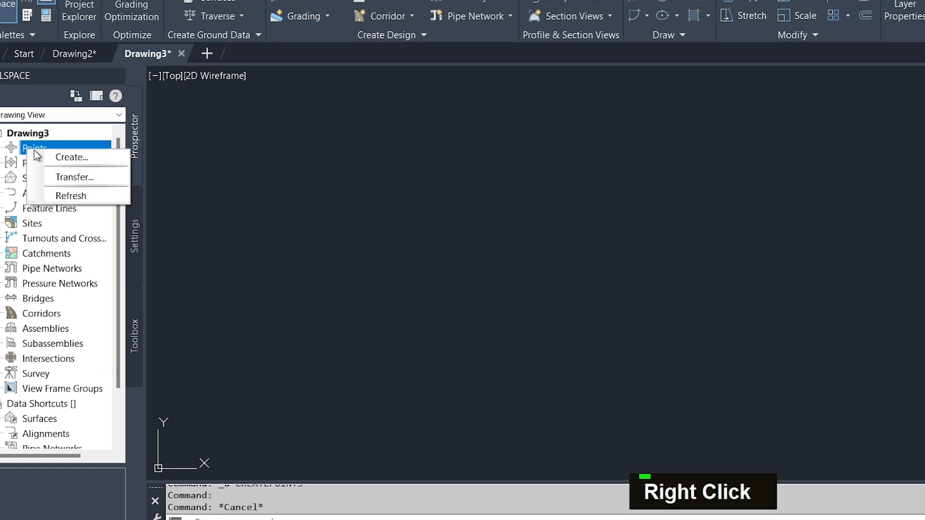
click(63, 158)
drag(446, 37, 527, 113)
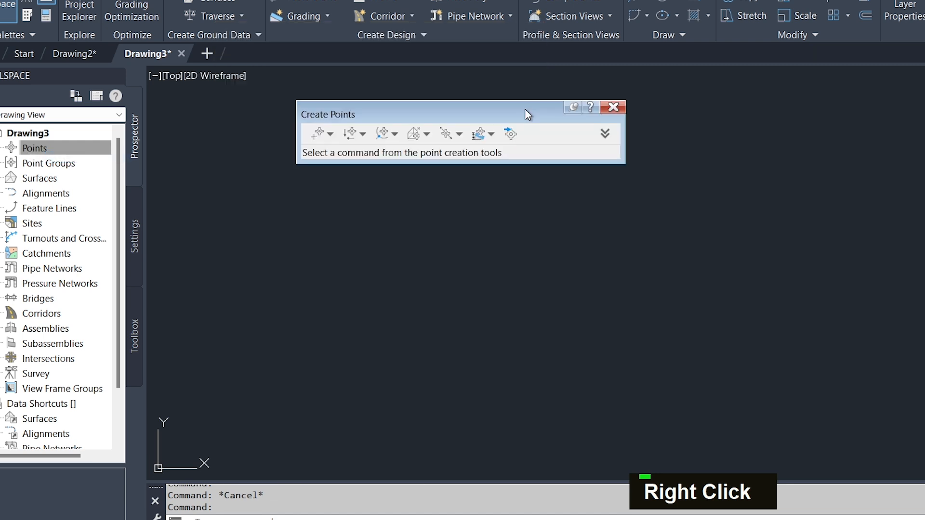
click(510, 135)
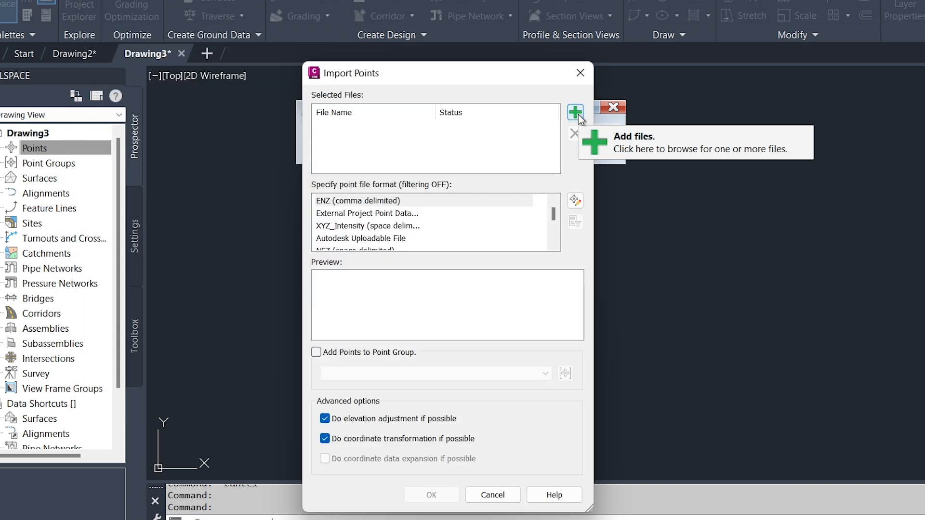
click(575, 112)
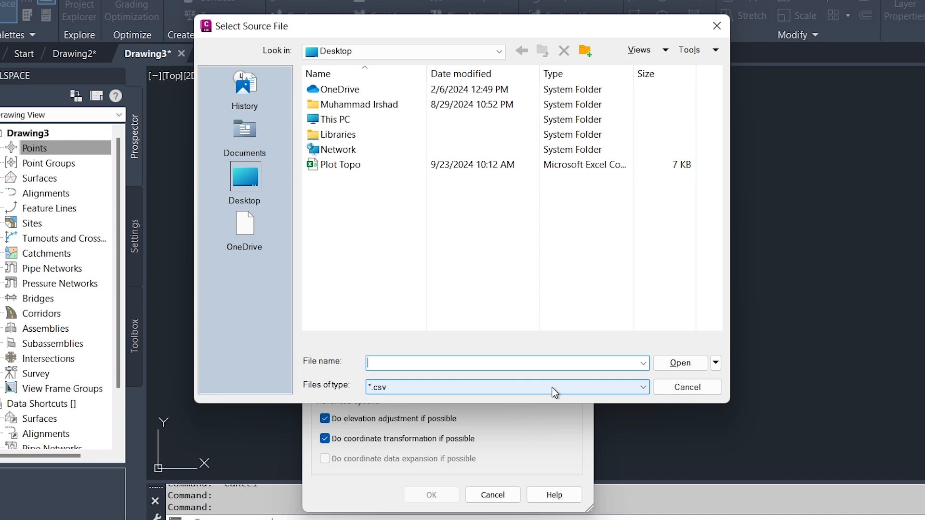
click(343, 165)
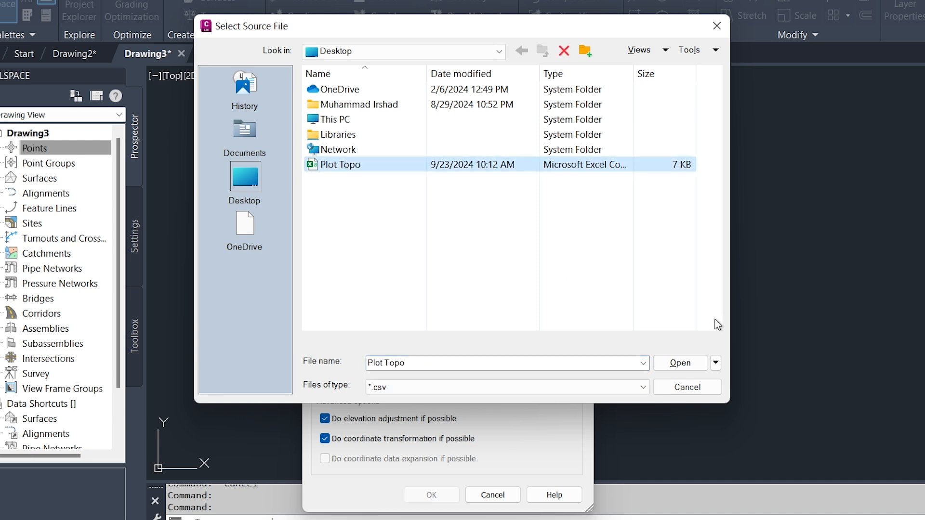
click(680, 363)
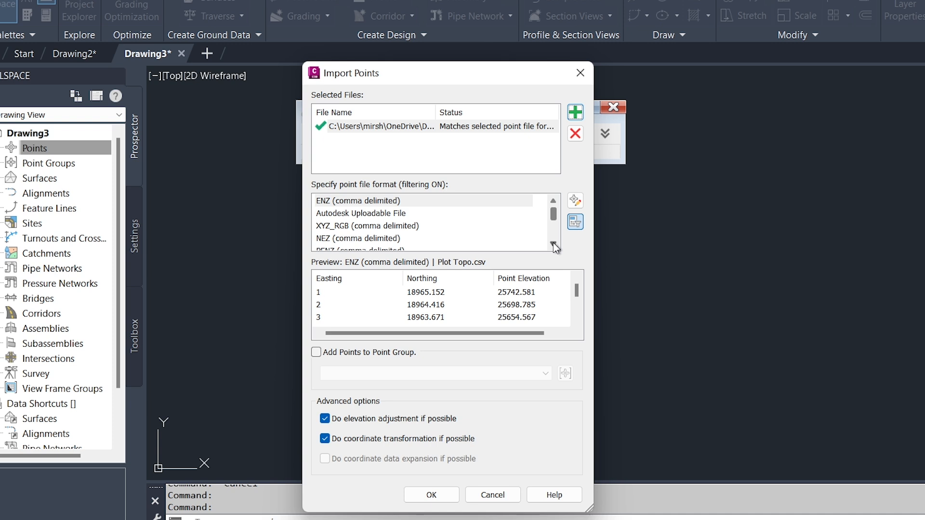
- Set the point file format of the import to PENZD (comma delimited)
double_click(554, 244)
click(554, 246)
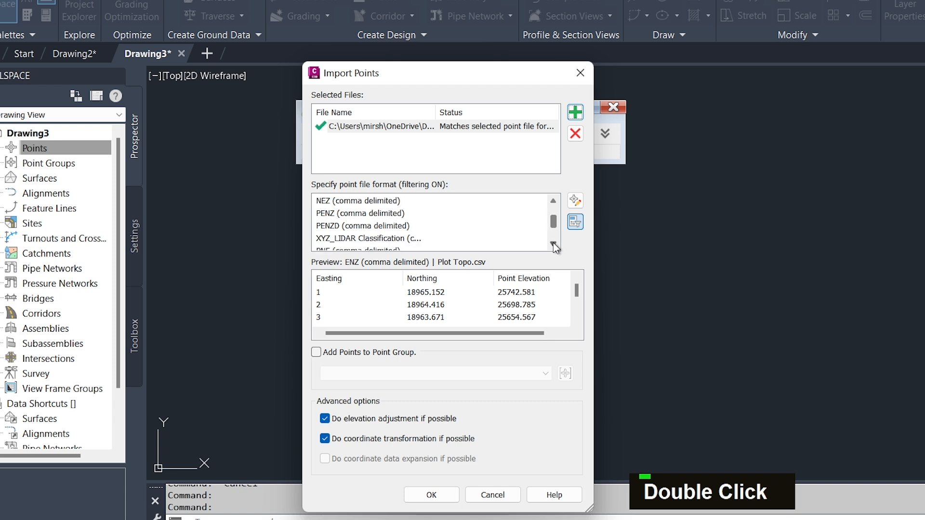
click(326, 231)
click(326, 230)
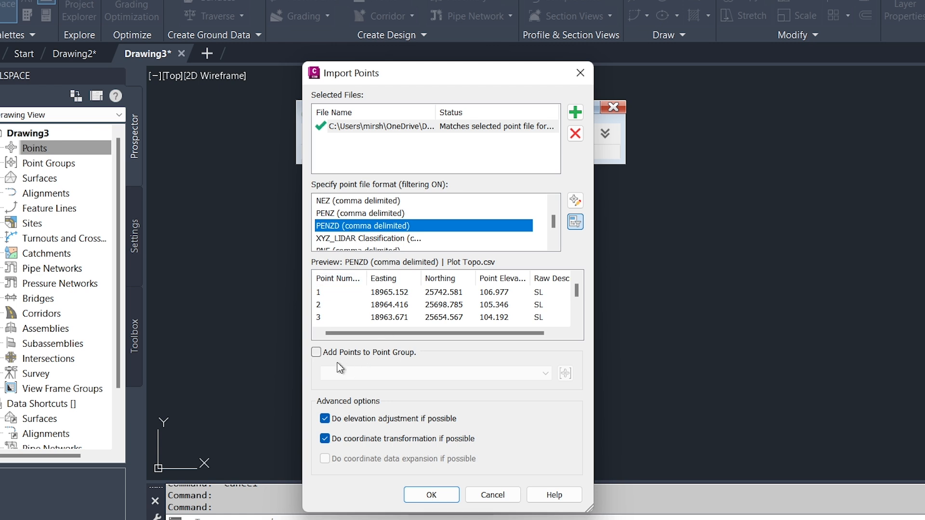
- Assign the points to a new point group named NSL, run the import and close the point creation tools
click(330, 352)
click(565, 374)
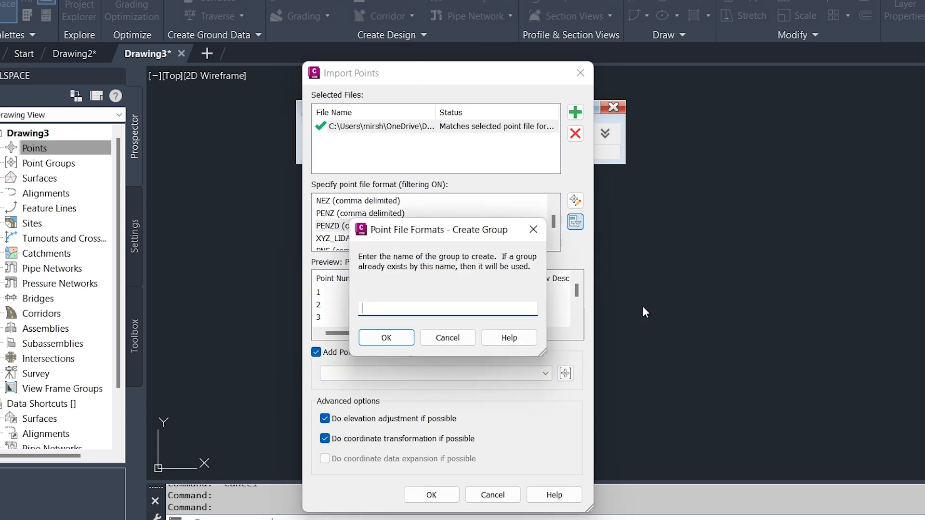
text(NS)
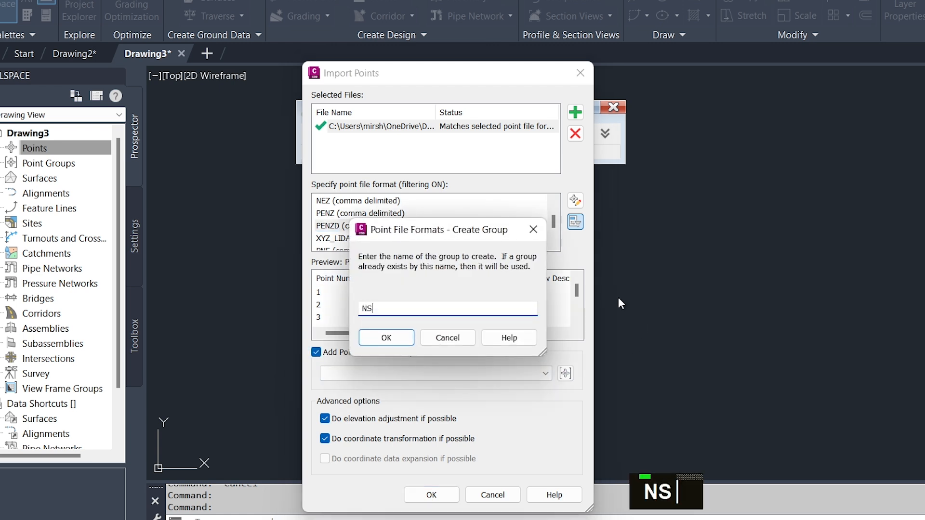
text(I)
key(Return)
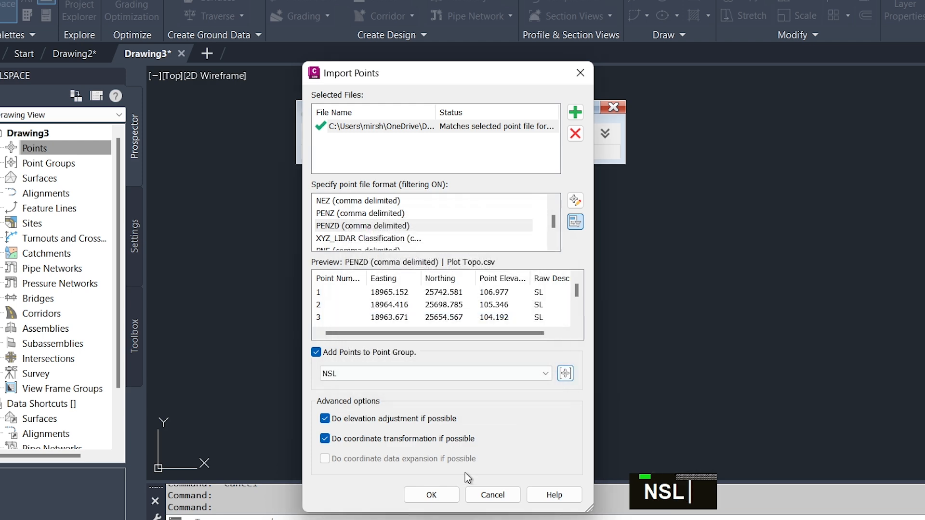
click(432, 495)
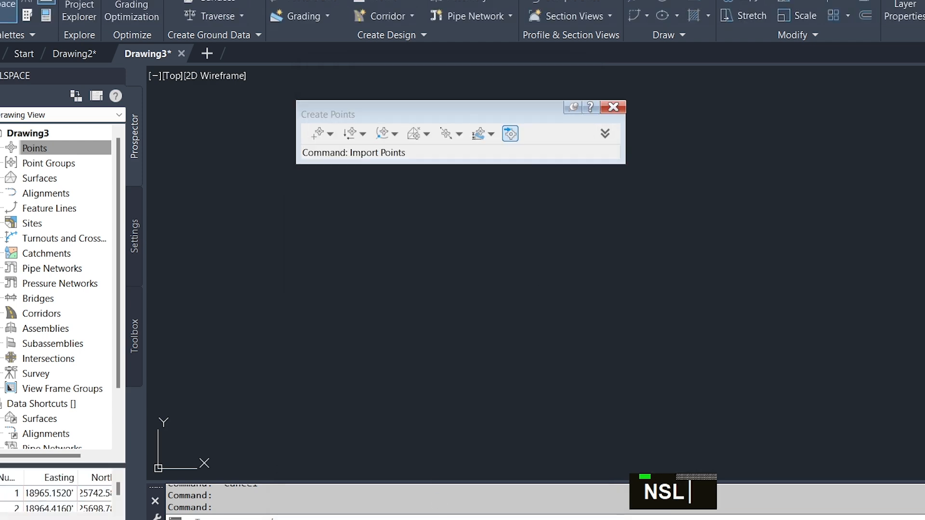
click(612, 107)
- Zoom to the drawing extents and examine the imported points and their overlapping labels up close
click(37, 149)
text(z)
key(Return)
text(e)
key(Return)
middle_drag(419, 323, 392, 313)
scroll(572, 254, up, 5)
middle_drag(572, 253, 550, 321)
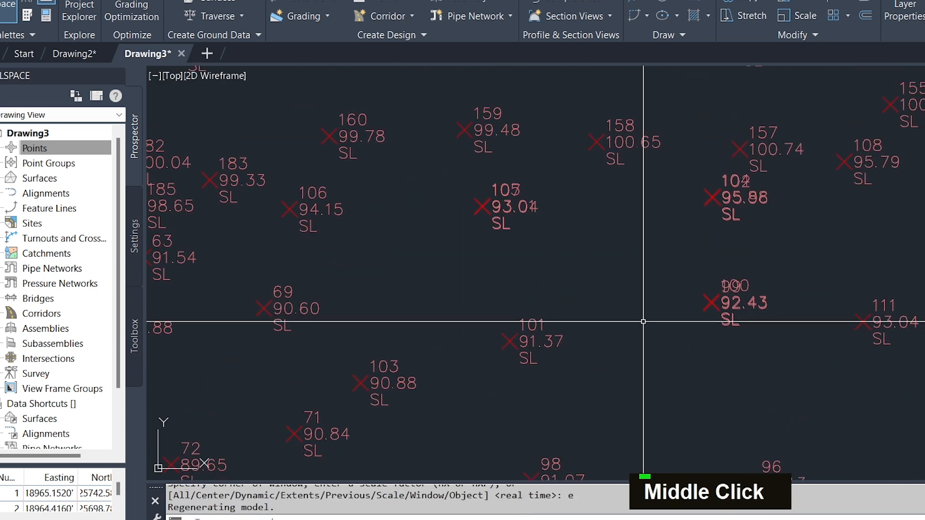
scroll(642, 322, up, 2)
scroll(722, 291, down, 2)
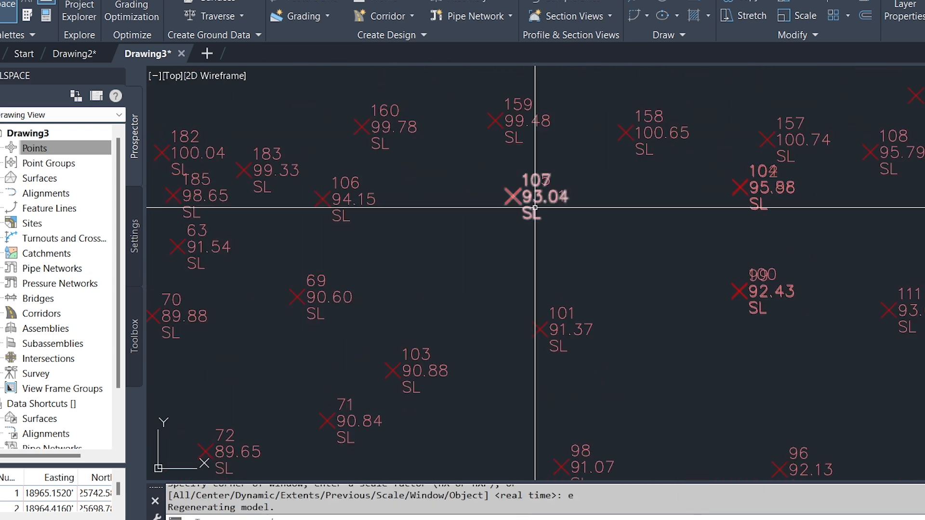
scroll(528, 204, up, 4)
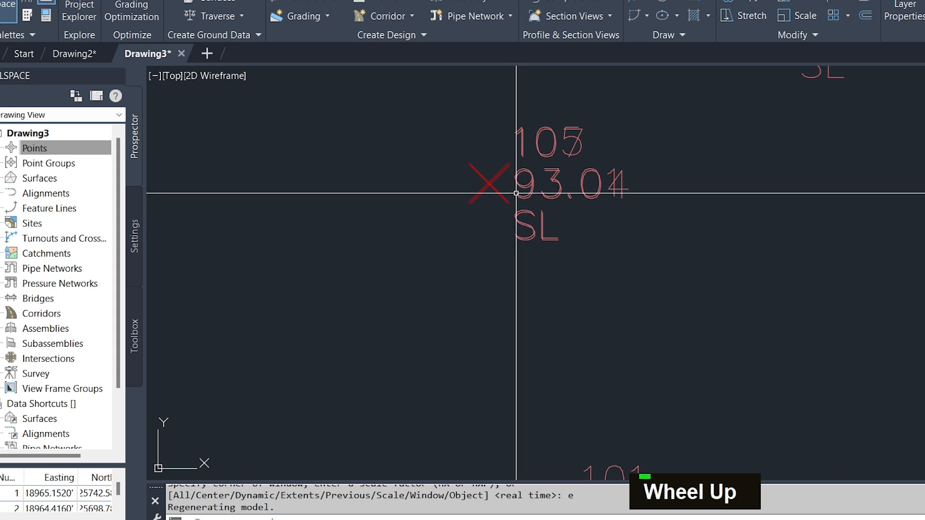
scroll(523, 202, down, 1)
scroll(650, 260, down, 3)
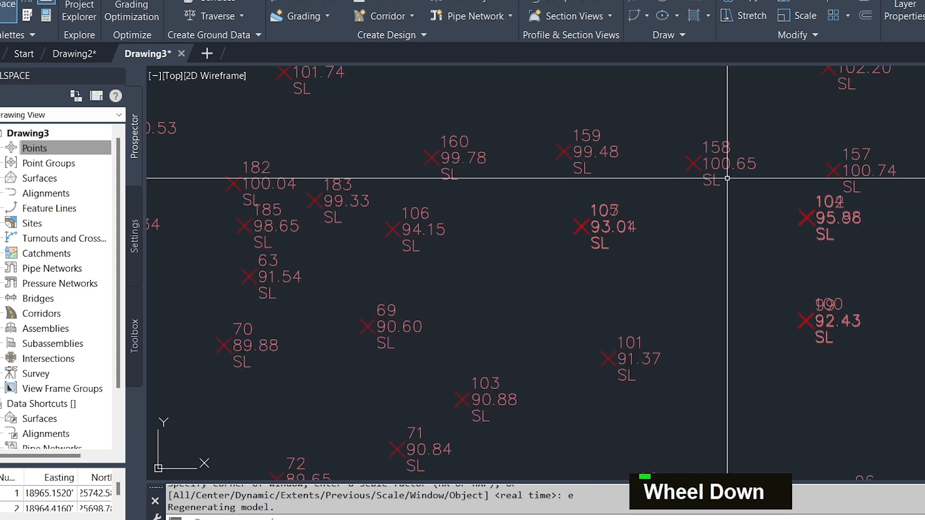
- Open the NSL point group's properties and set the marker size of its Basic point style to .03 inches
click(698, 169)
right_click(697, 170)
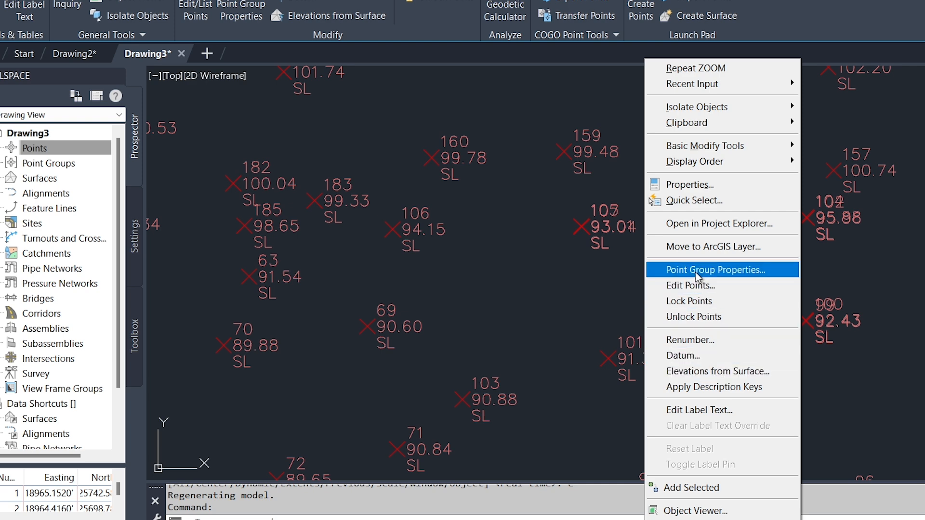
click(675, 270)
double_click(462, 266)
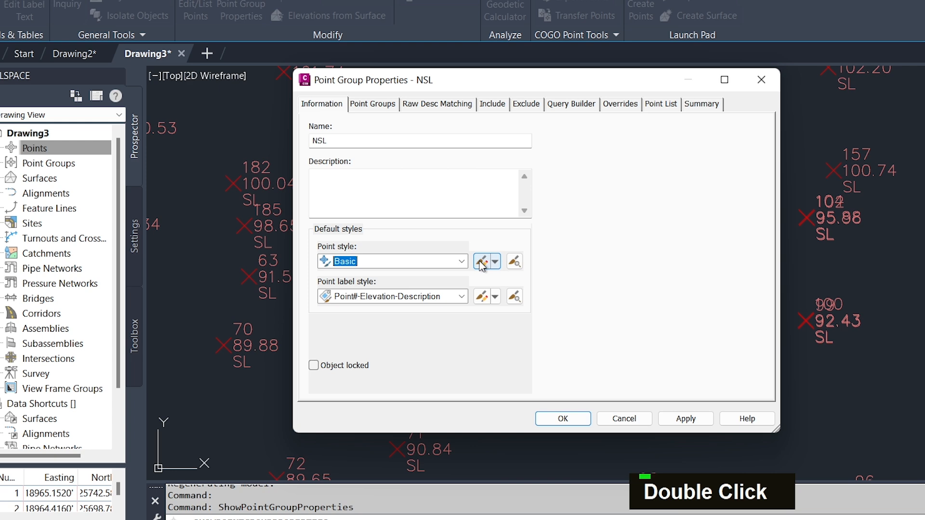
click(481, 262)
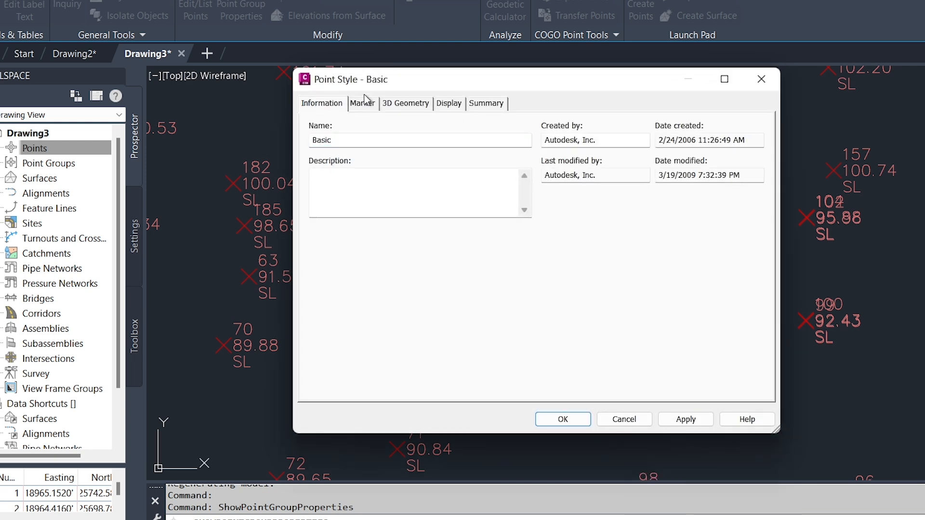
click(367, 100)
drag(713, 150, 635, 138)
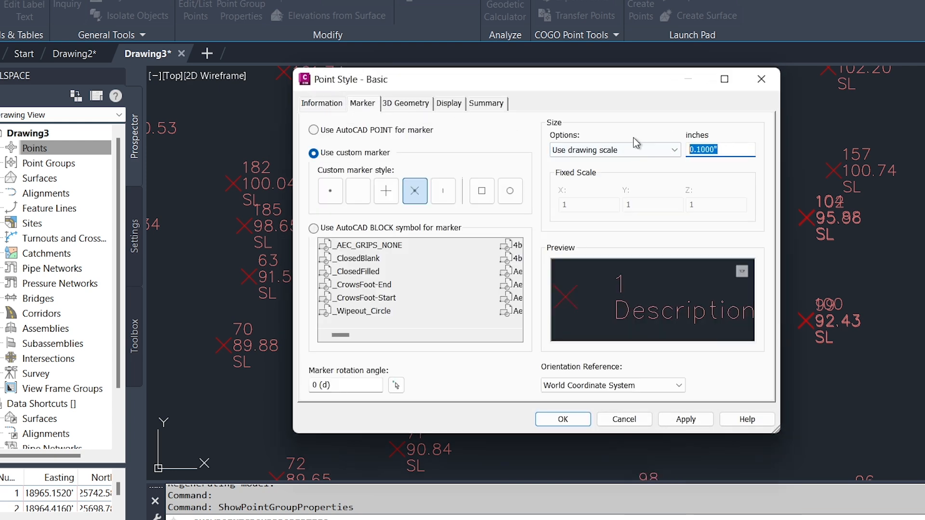
text(.03)
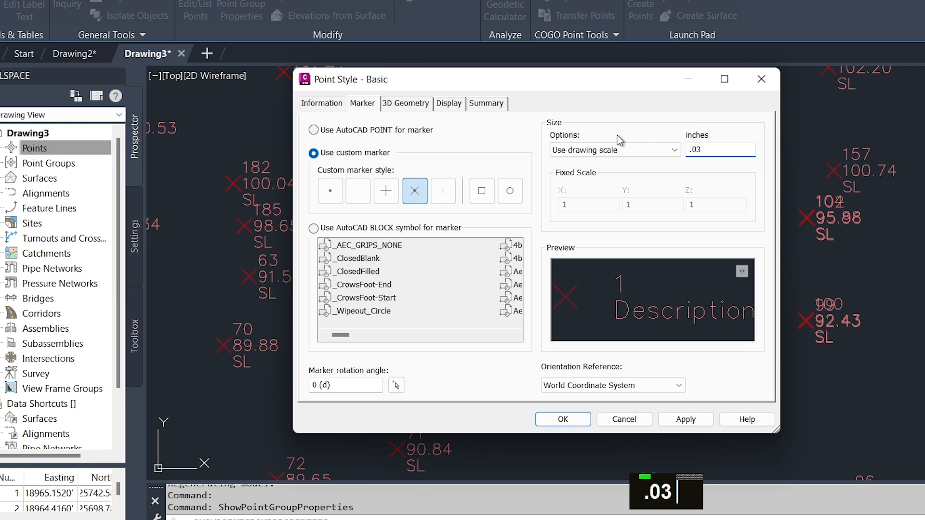
double_click(563, 419)
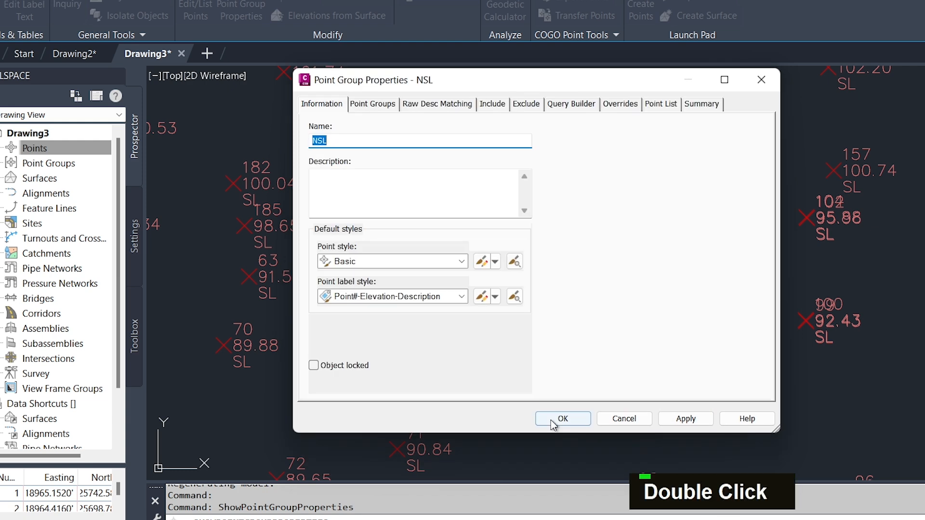
- Set the NSL group's point label style to Elevation Only with a text height of .03 inches and apply the changes
click(440, 302)
click(388, 349)
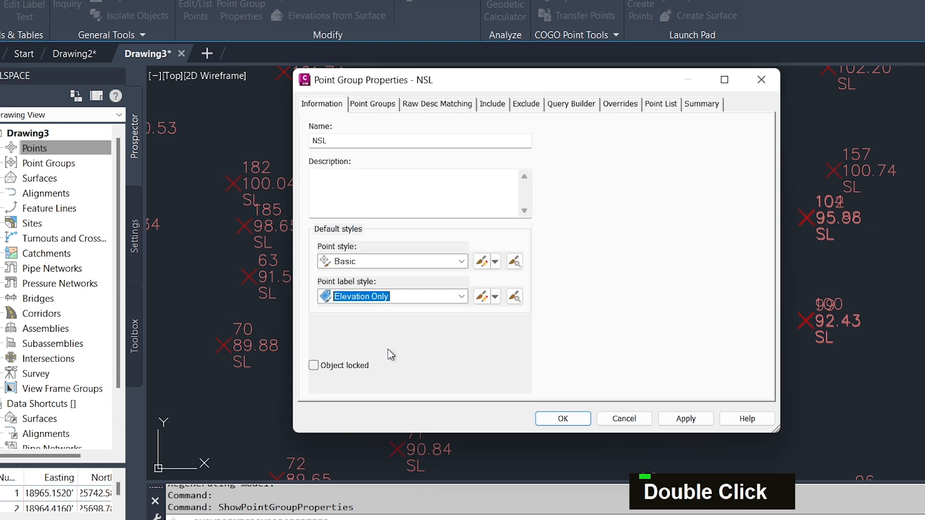
click(497, 302)
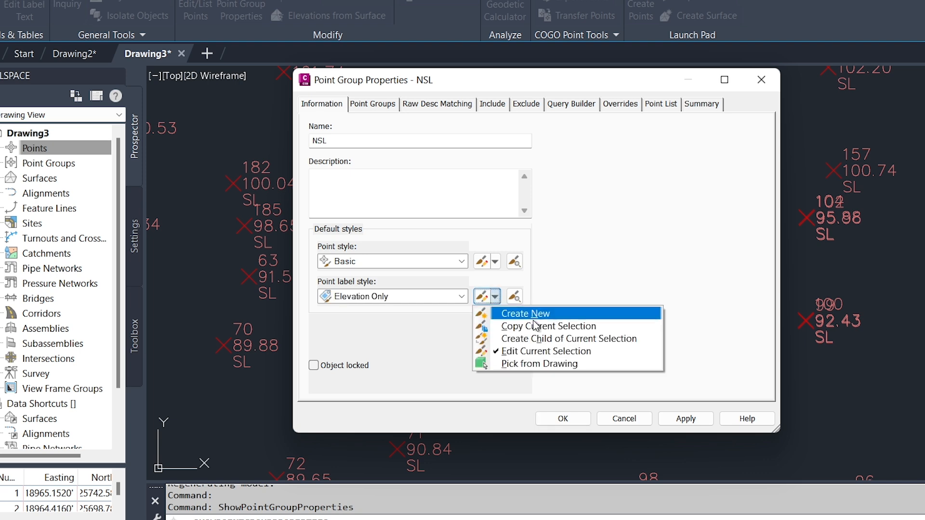
click(501, 315)
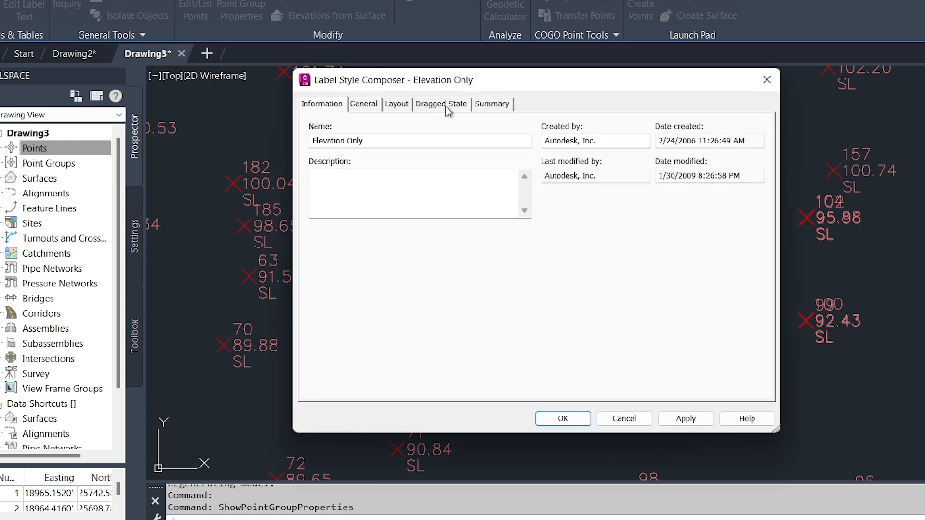
click(396, 104)
click(477, 285)
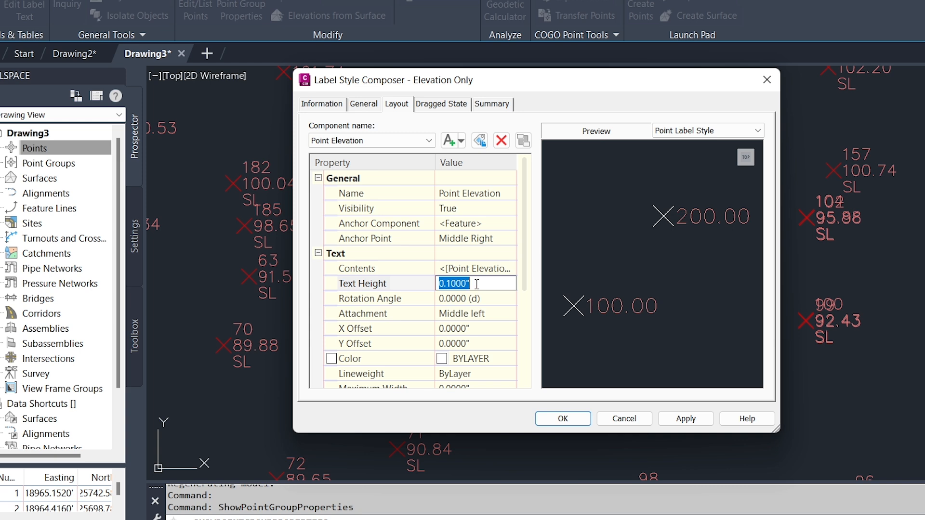
text(.03)
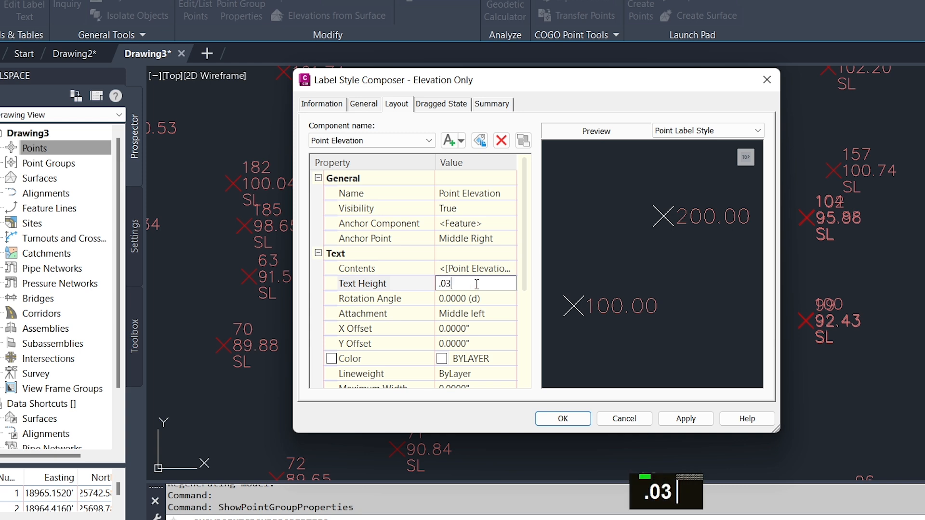
click(668, 417)
click(563, 418)
click(562, 417)
scroll(633, 278, down, 5)
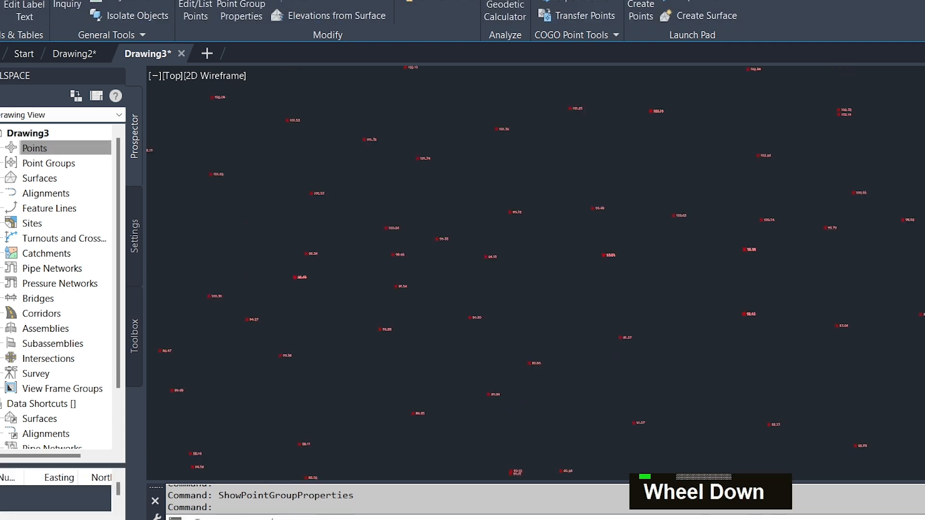
middle_drag(549, 304, 492, 310)
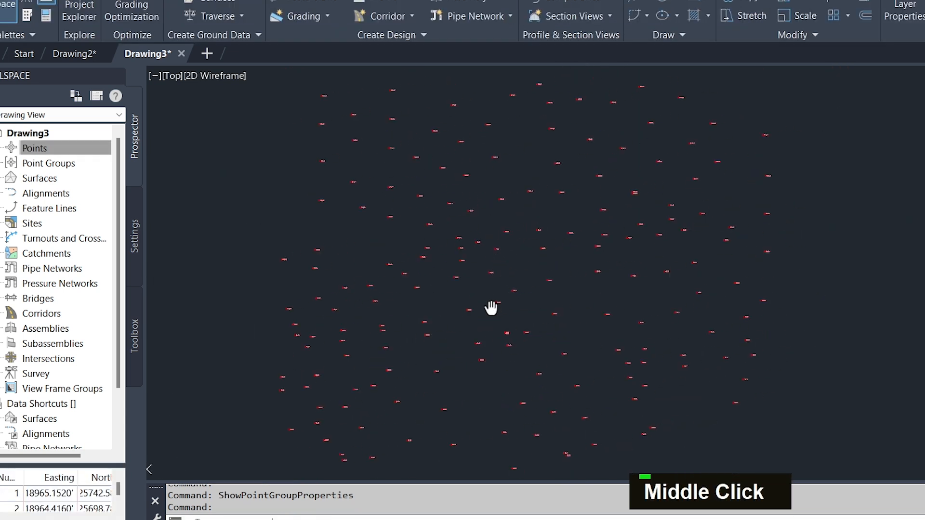
- Start creating a new TIN surface and name it Plot NSL
right_click(36, 181)
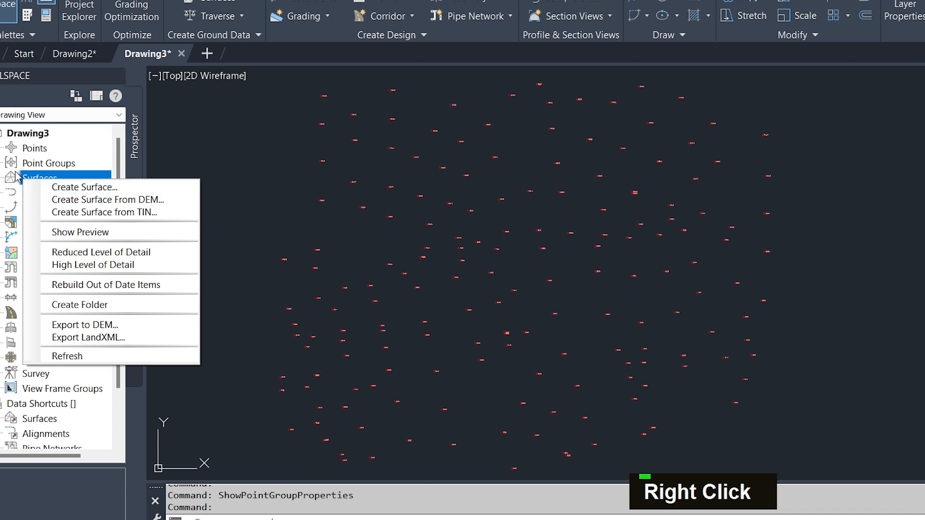
key(Escape)
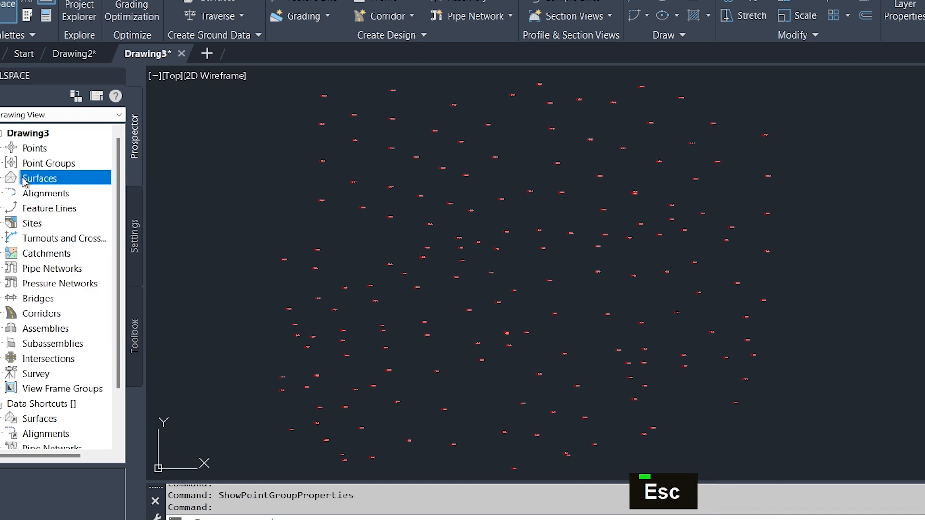
right_click(23, 180)
click(88, 186)
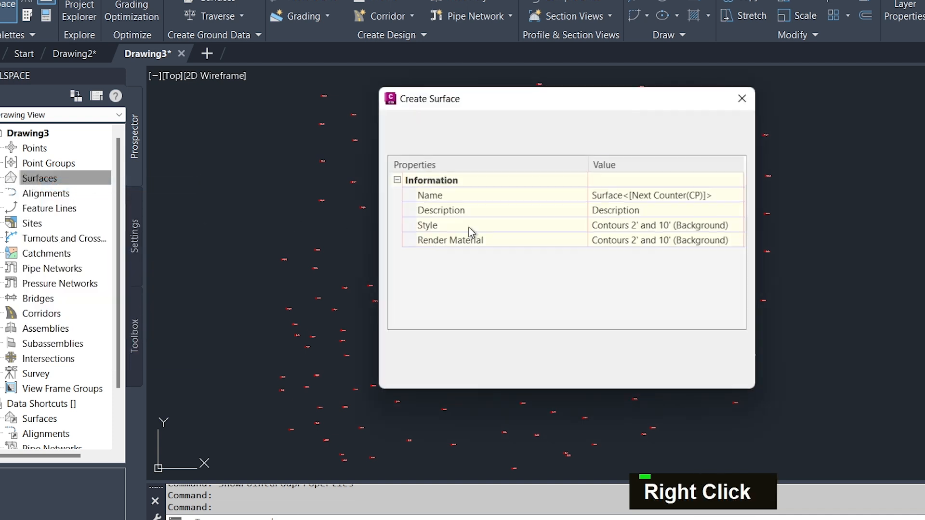
click(731, 194)
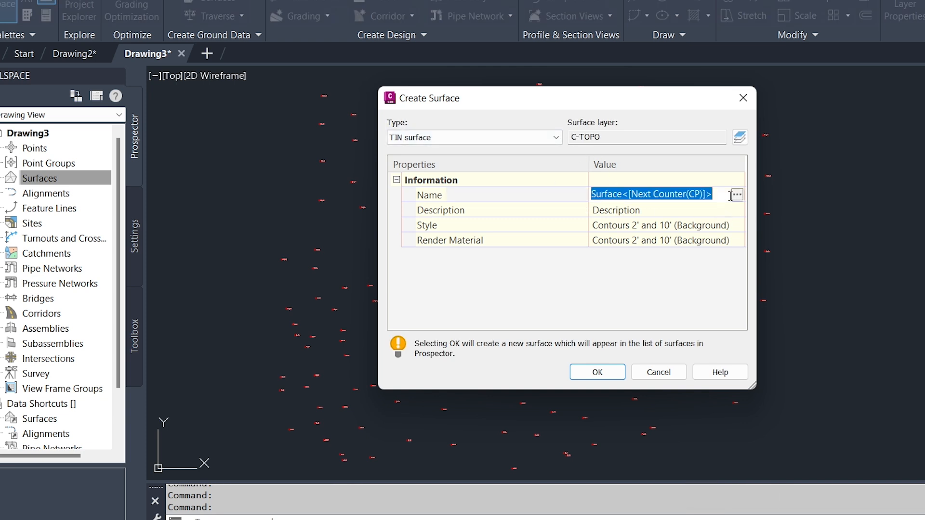
key(shift)
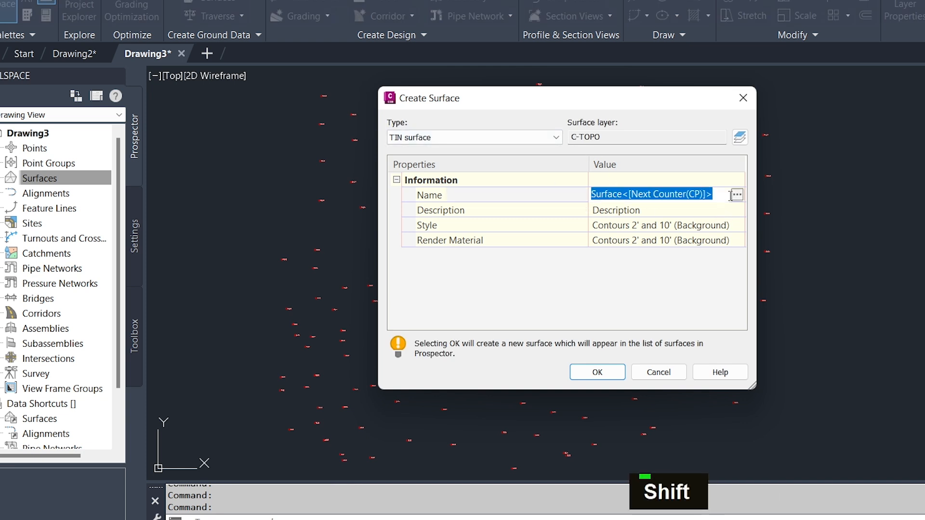
text(Plot NSL)
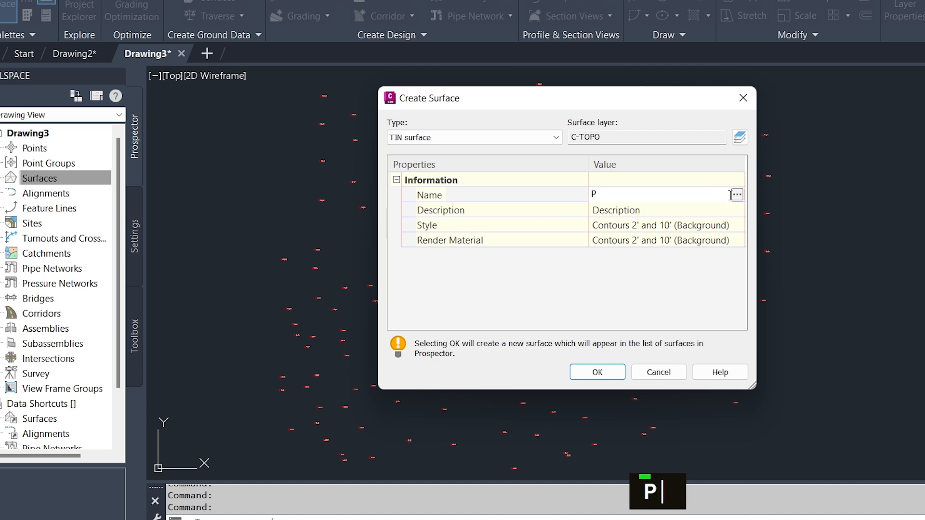
- Set the new surface's style to Contours 2' and 10' (Design) and create the surface
double_click(739, 226)
click(737, 225)
click(462, 168)
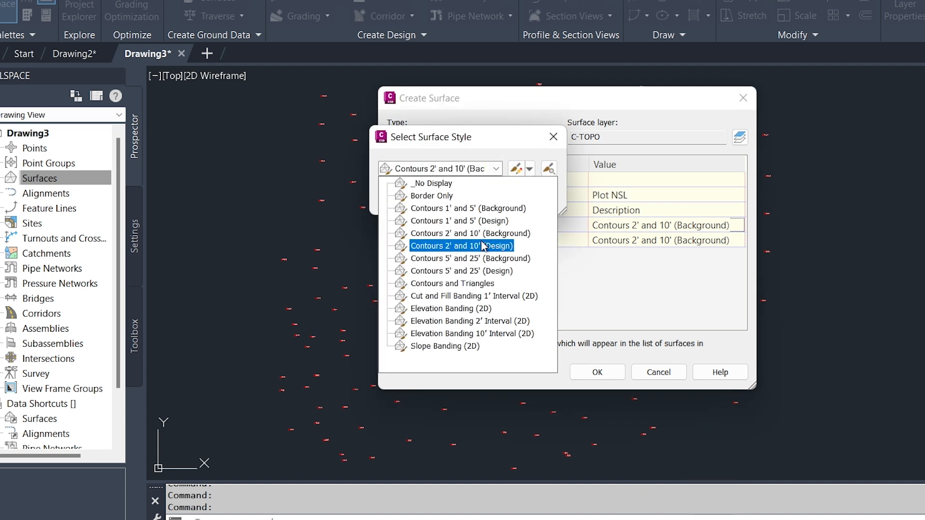
click(451, 246)
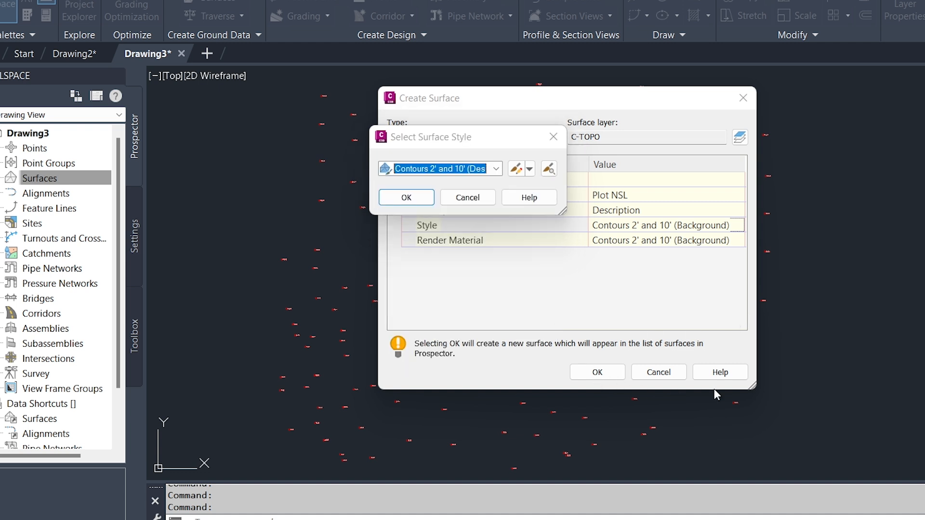
click(409, 198)
click(597, 372)
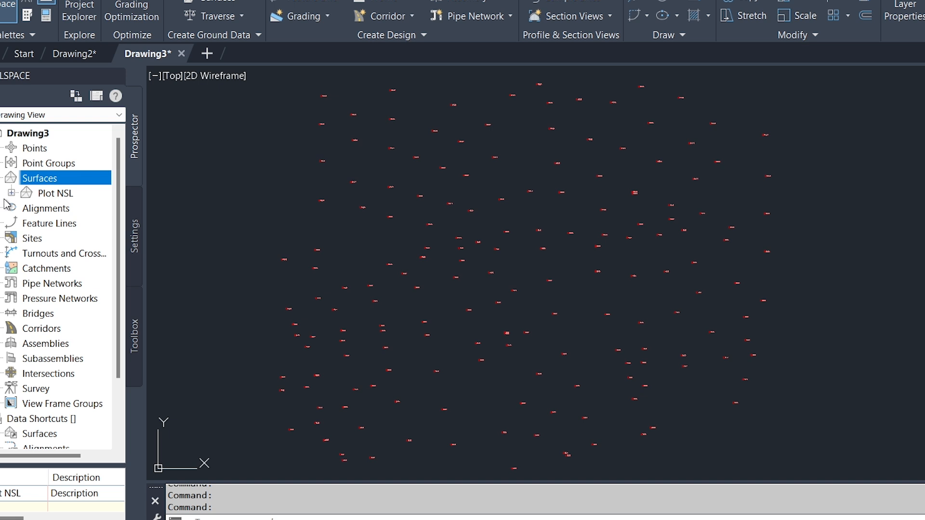
- Add the NSL point group to the Plot NSL surface's definition and apply it
click(11, 193)
click(26, 238)
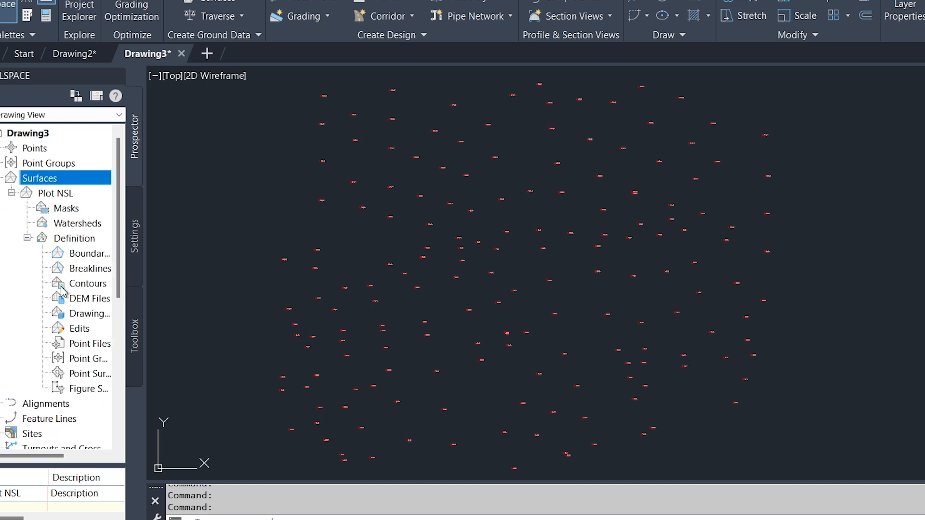
drag(130, 314, 178, 314)
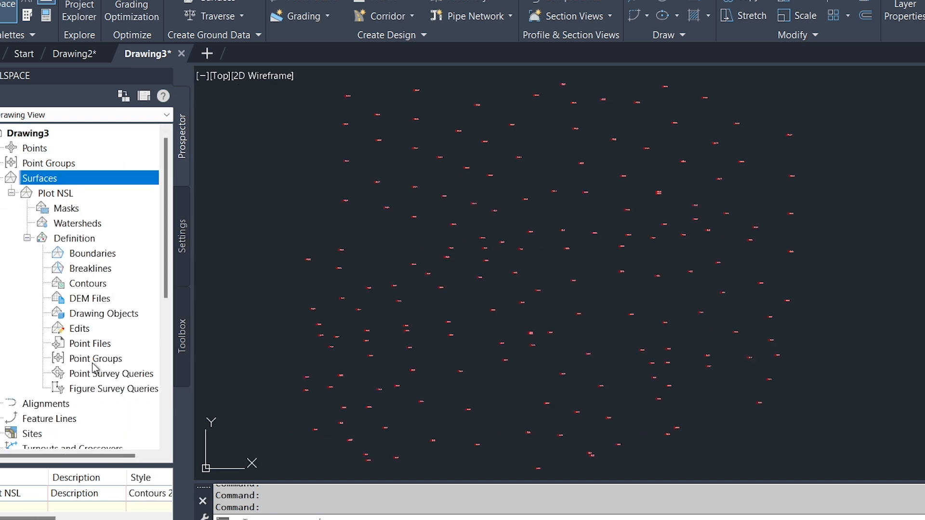
right_click(94, 362)
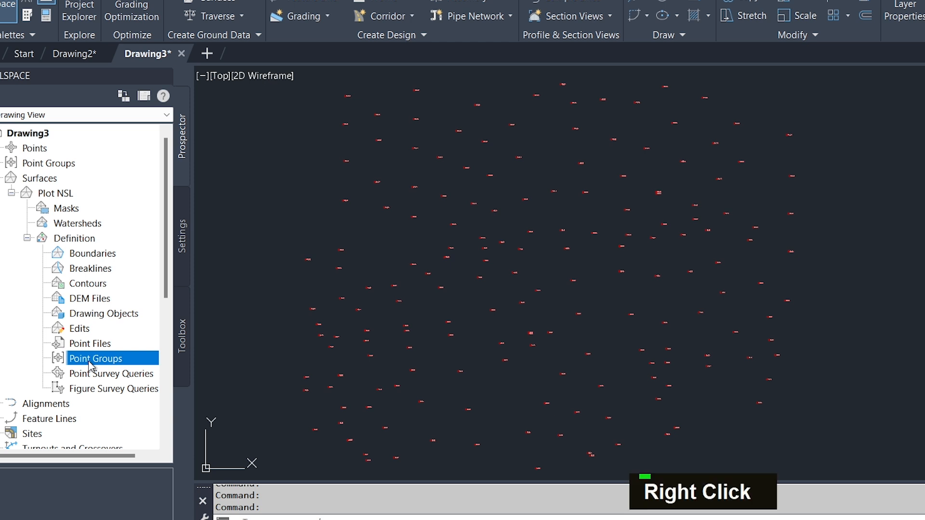
click(152, 369)
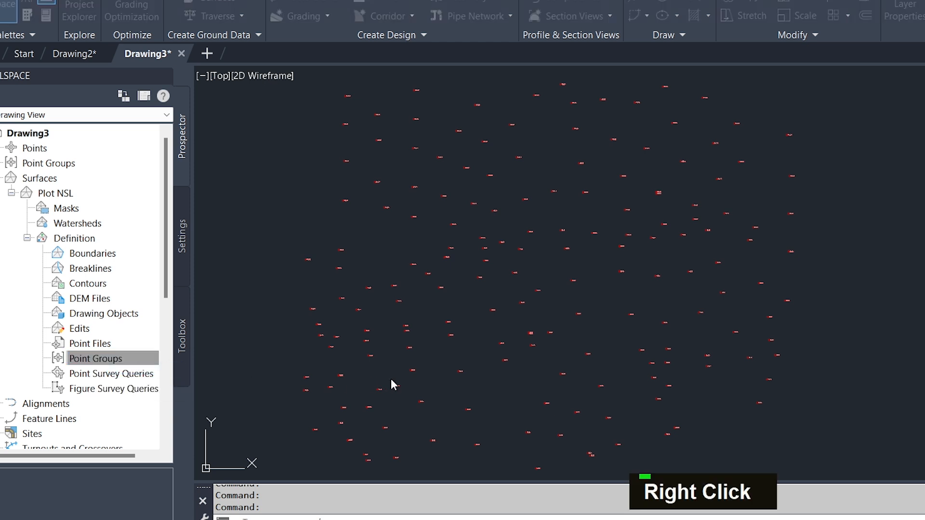
click(472, 218)
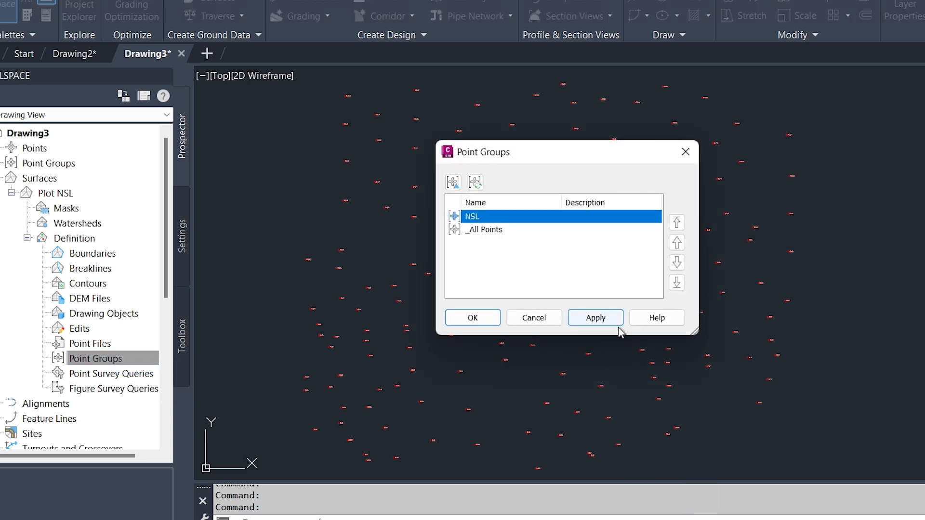
click(603, 320)
click(483, 318)
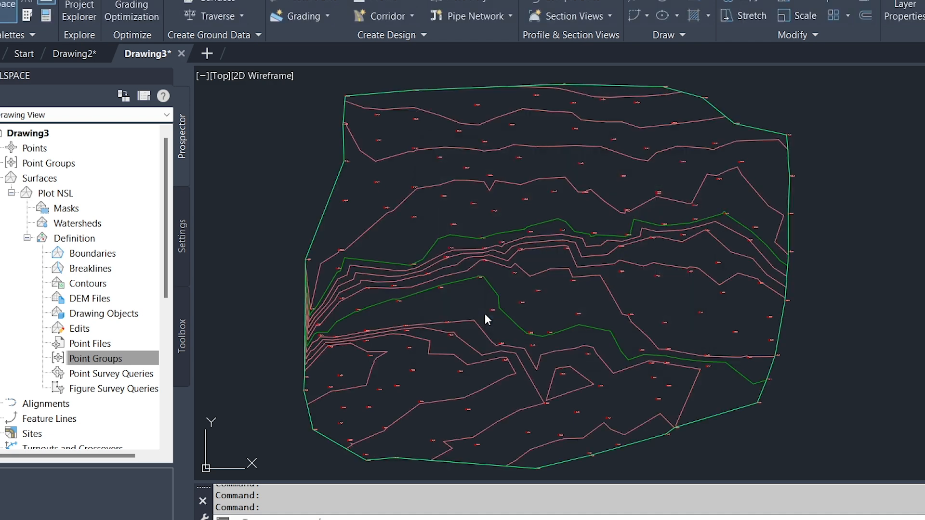
- Examine the Plot NSL surface's contours up close and read its elevation at a spot between the points
scroll(589, 259, up, 6)
scroll(589, 259, down, 5)
scroll(530, 130, up, 4)
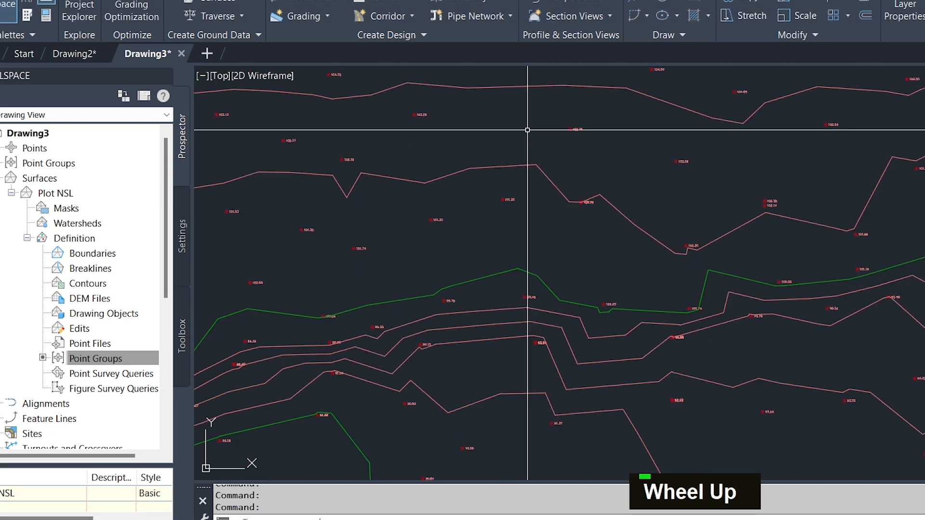
mouse_move(526, 129)
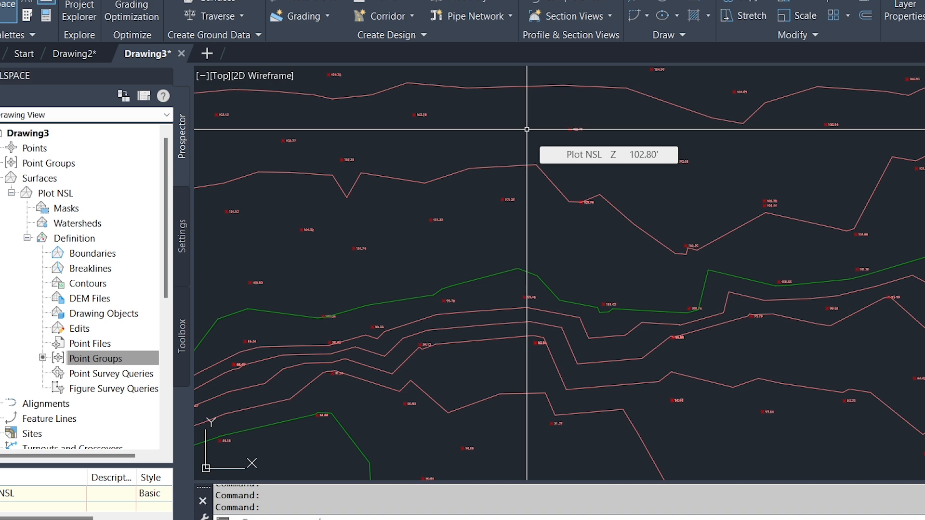
middle_click(556, 283)
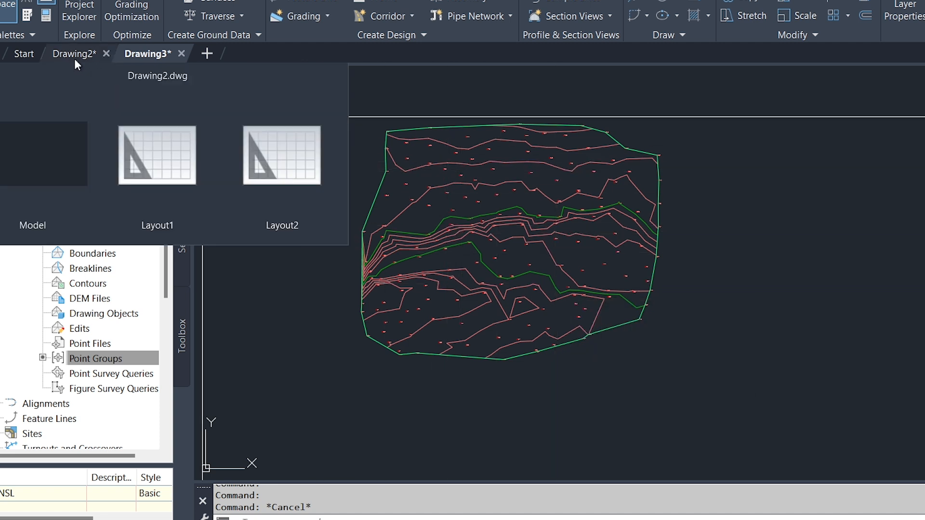
- Switch to Drawing2 and copy the 250 by 350 plot rectangle without its dimensions
click(74, 56)
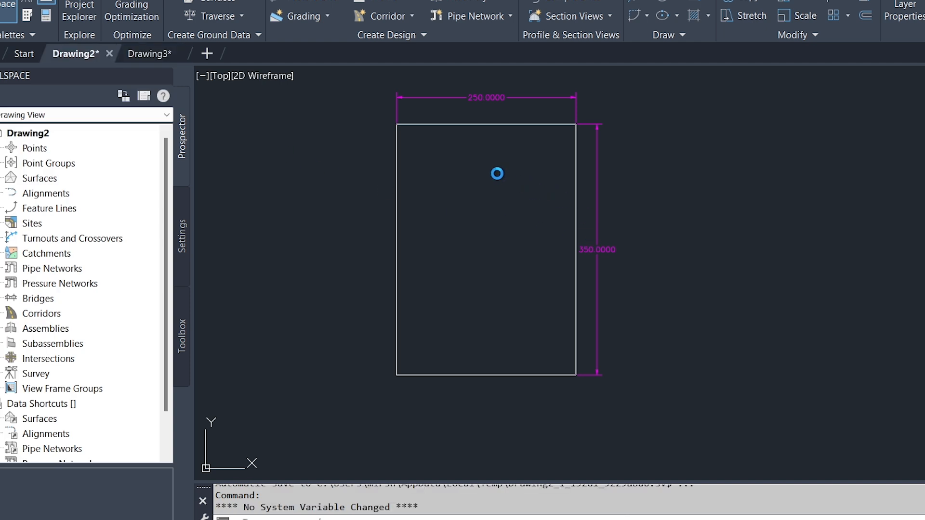
middle_click(526, 247)
scroll(506, 341, down, 3)
scroll(572, 285, up, 3)
scroll(568, 285, down, 3)
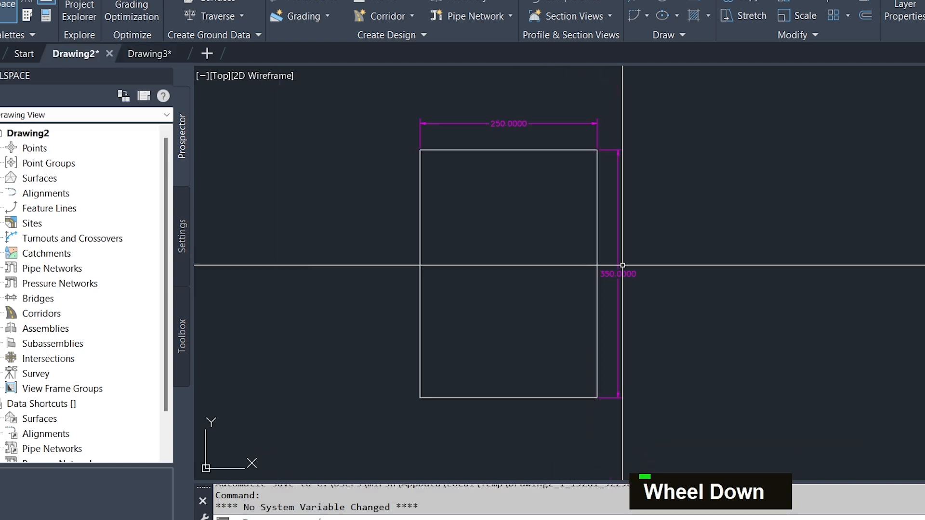
click(597, 189)
key(ctrl+c)
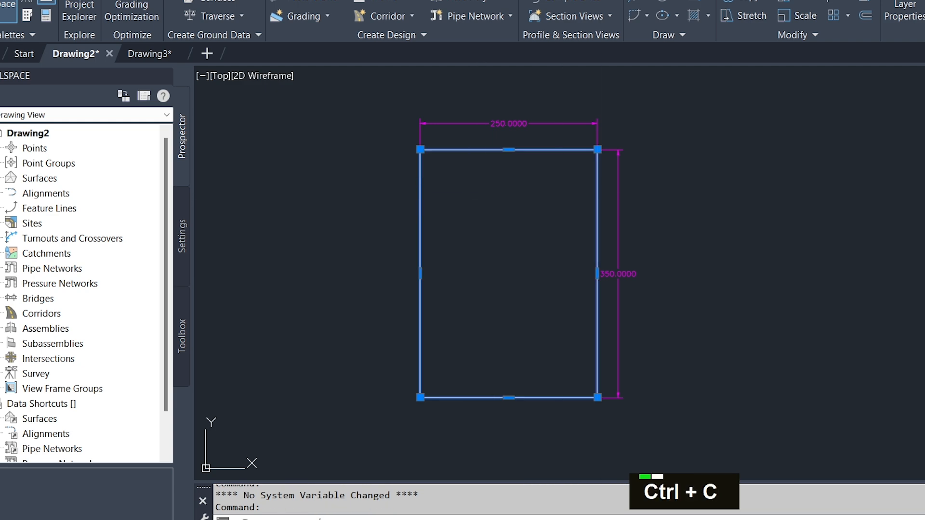
- Return to Drawing3 and paste the plot rectangle at its original coordinates
key(ctrl+Tab)
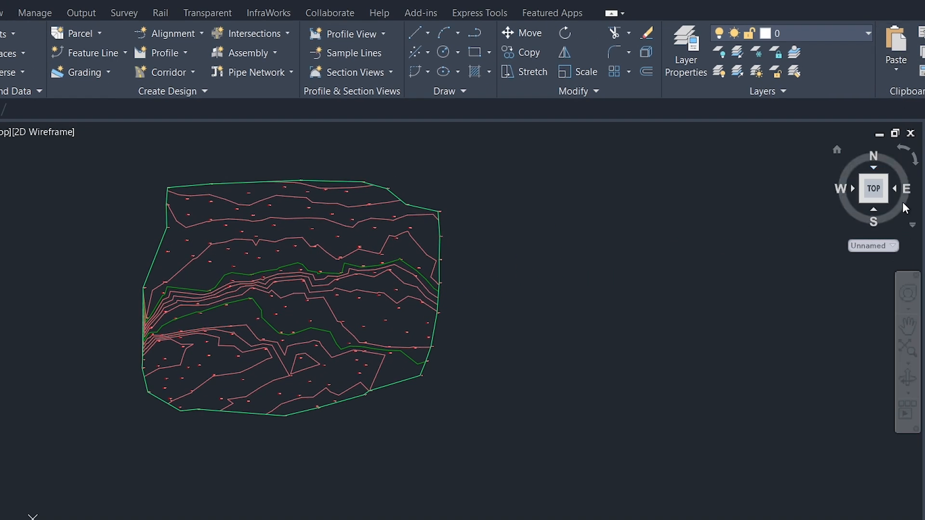
click(896, 68)
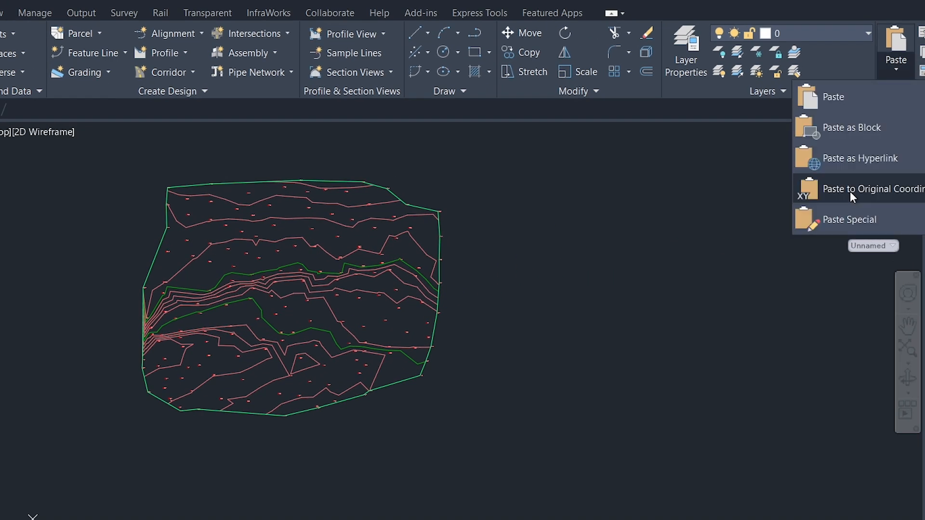
click(848, 190)
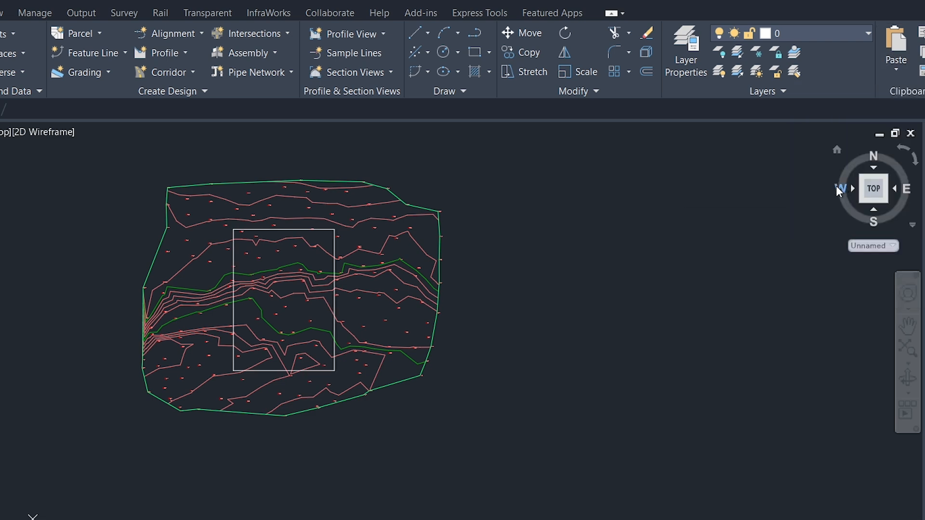
- Inspect the plot rectangle's position on the contours and read surface elevations inside and outside its boundary
scroll(279, 289, up, 5)
middle_drag(269, 321, 258, 349)
middle_drag(314, 336, 303, 380)
scroll(373, 283, down, 4)
scroll(360, 283, up, 6)
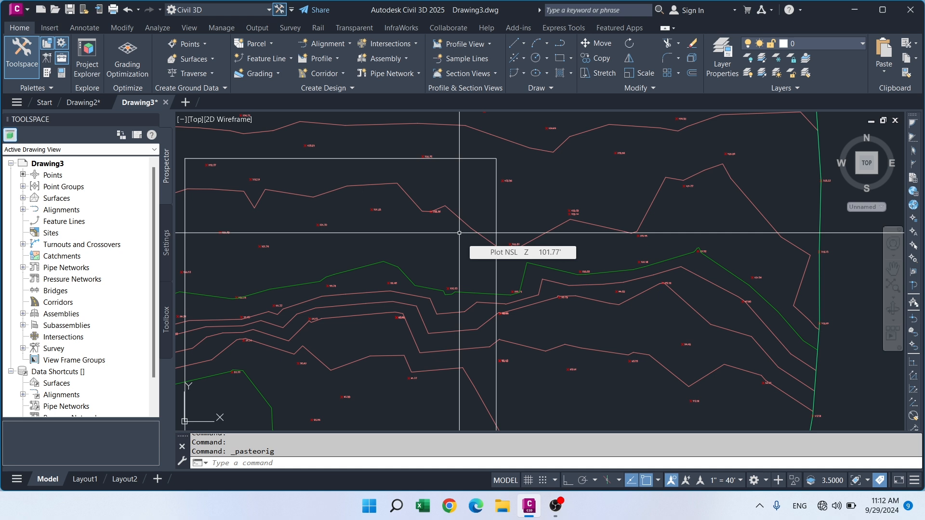
mouse_move(567, 163)
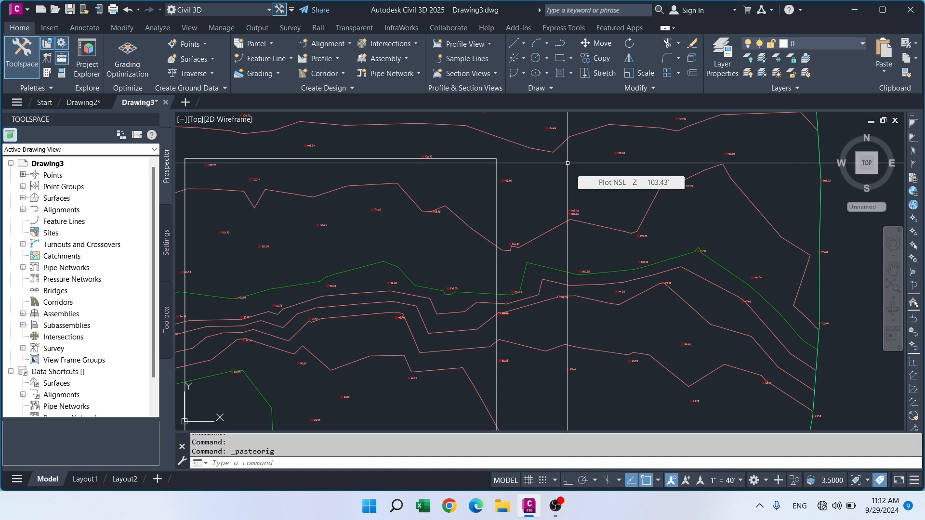
- Start creating feature lines from objects and select the plot rectangle as the object to convert
scroll(549, 173, down, 2)
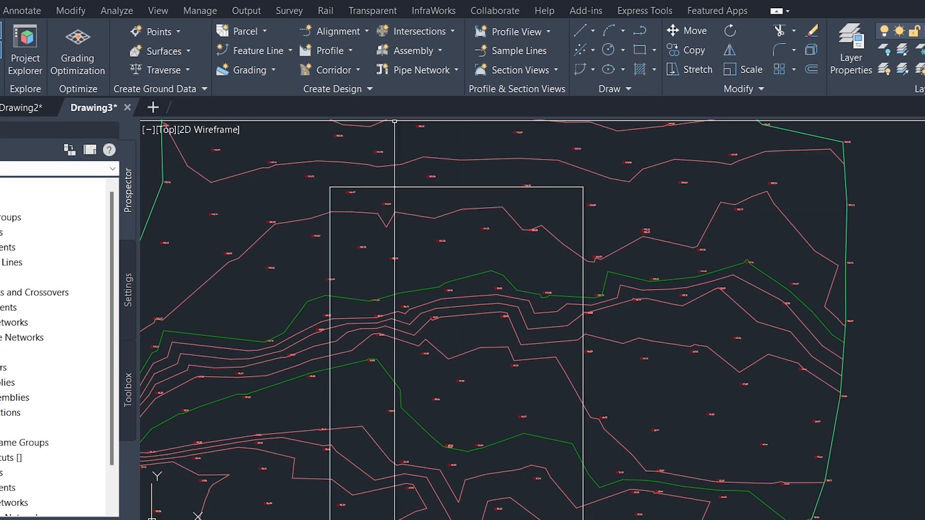
click(289, 51)
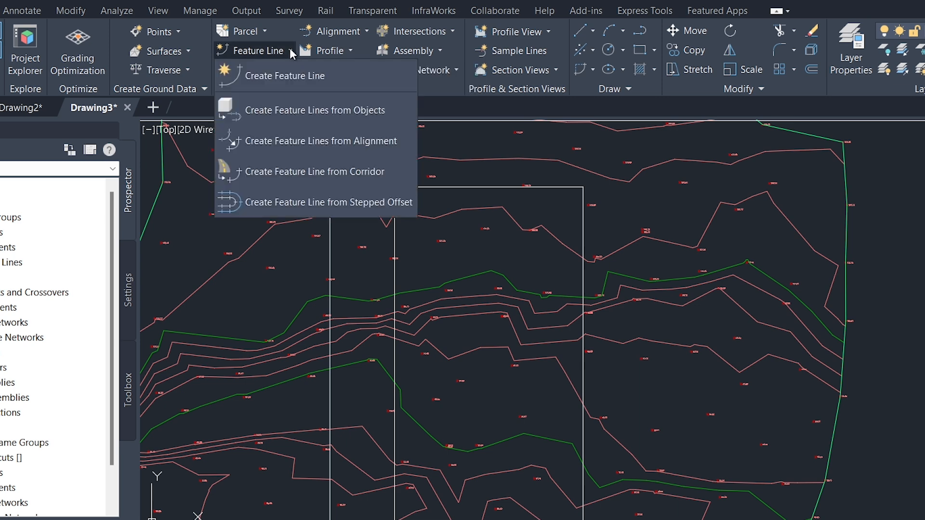
click(286, 111)
middle_drag(522, 257, 494, 220)
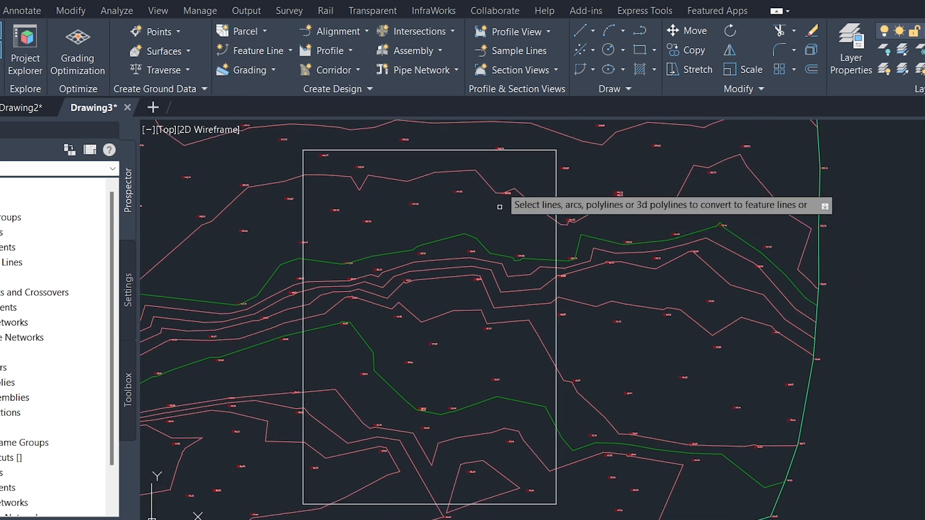
click(461, 150)
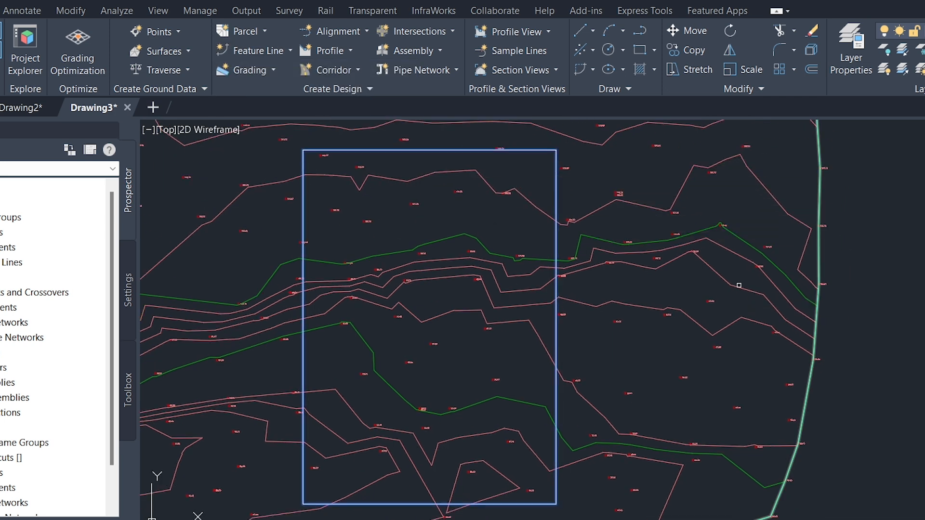
key(Return)
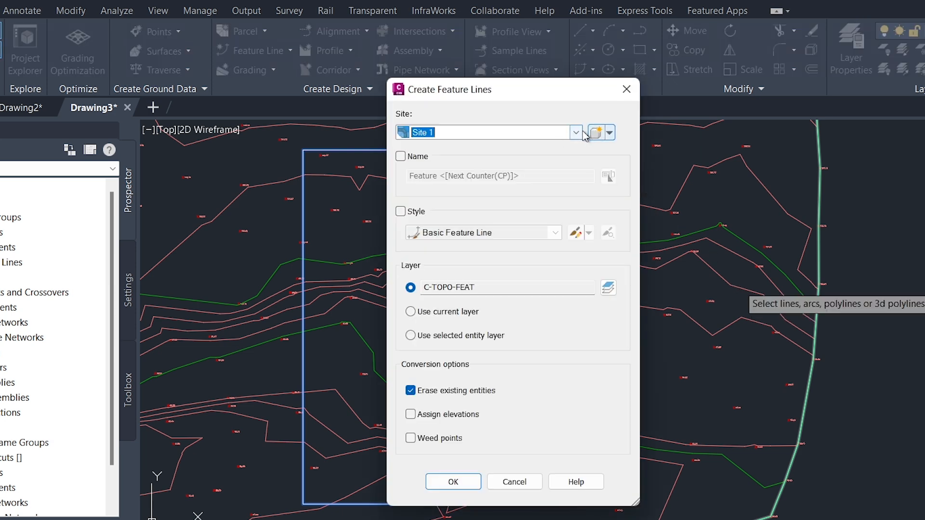
- Create a new site named Plot for the feature line
click(610, 133)
click(621, 150)
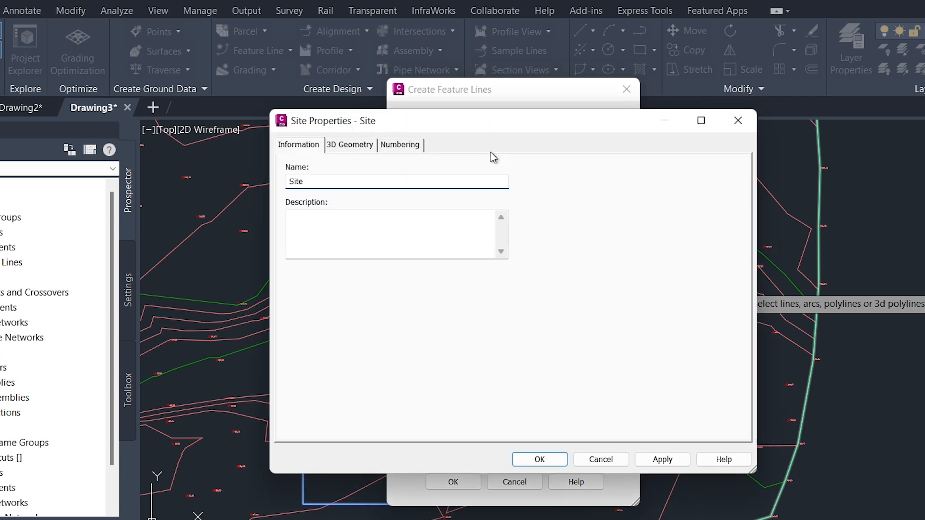
double_click(289, 181)
text(Plot)
click(540, 459)
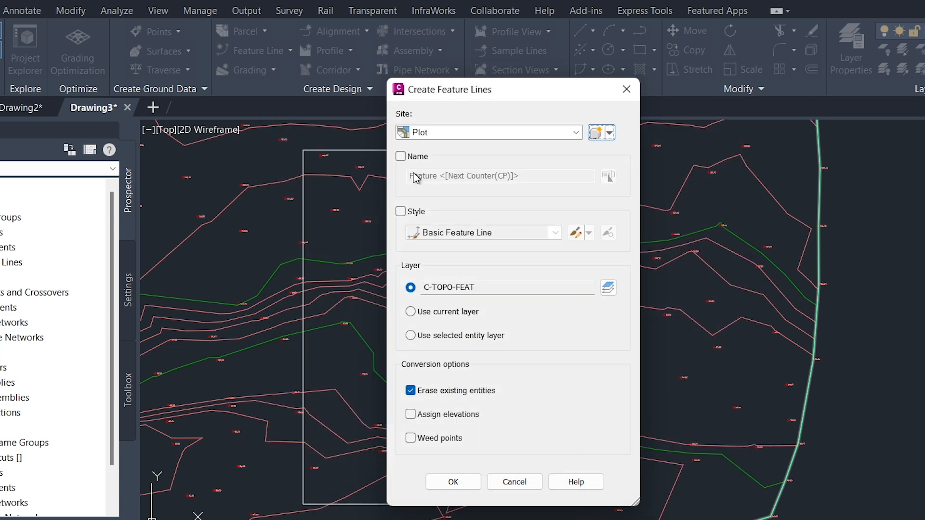
- Enable assigning elevations and weeding points for the feature line conversion and accept the settings
click(418, 415)
click(418, 439)
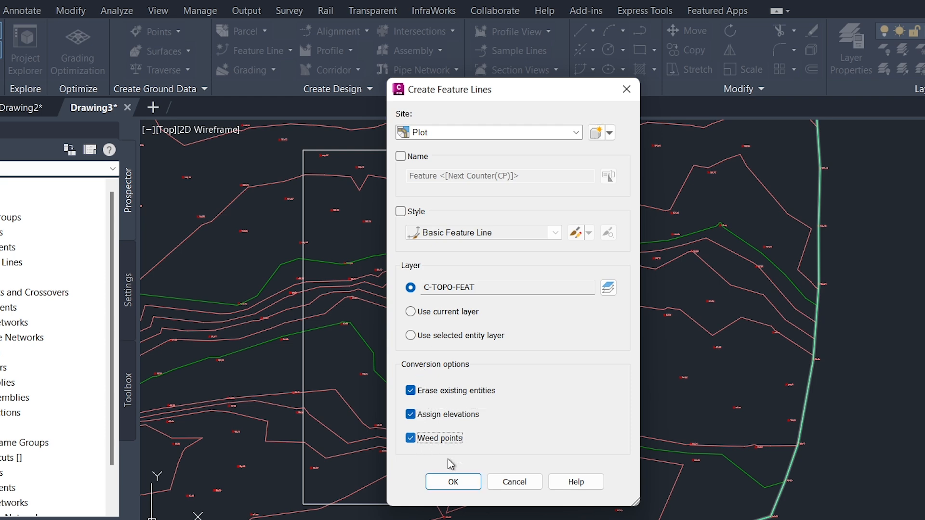
click(463, 481)
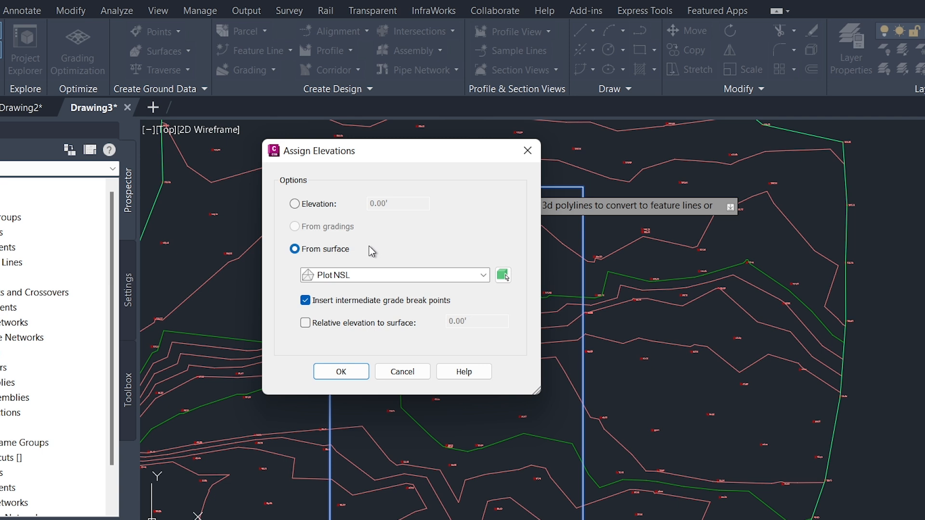
- Assign a fixed elevation of 80 feet to the plot feature line and accept the default vertex weeding factors
click(294, 204)
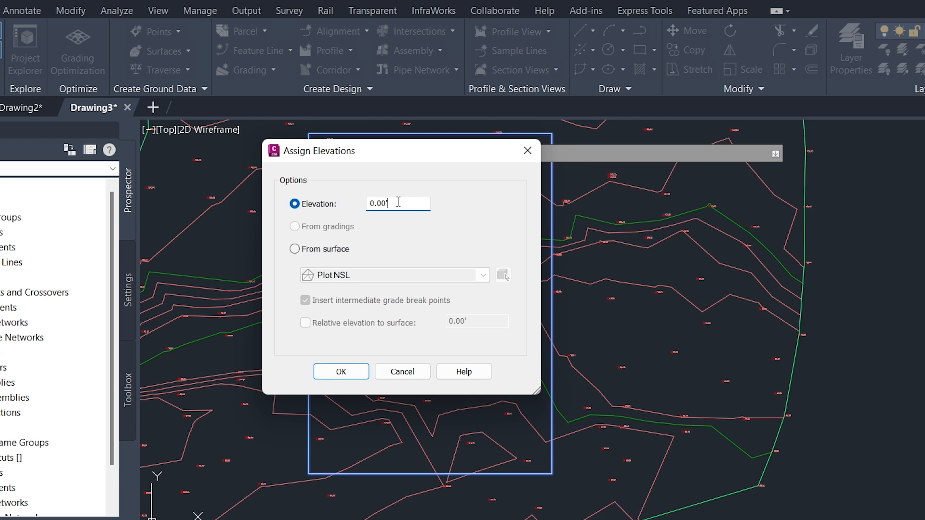
drag(399, 203, 356, 204)
text(80)
click(344, 373)
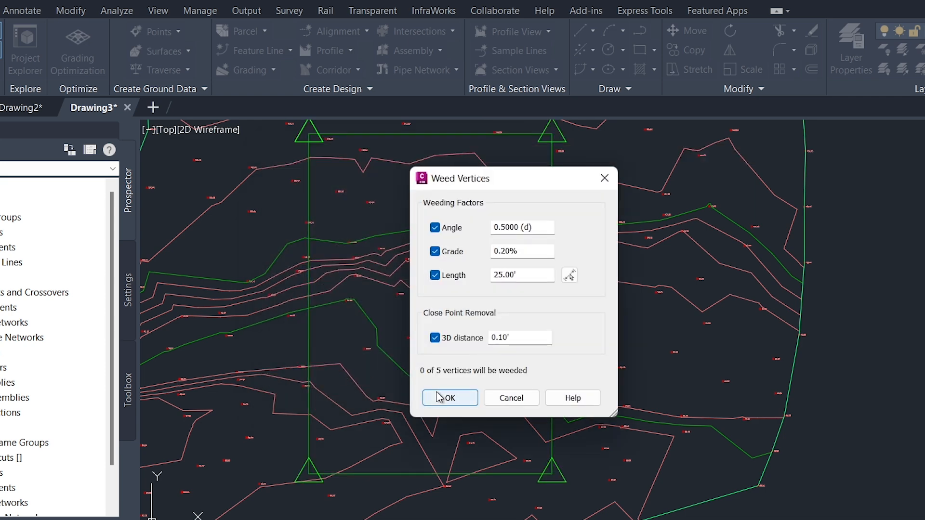
click(439, 398)
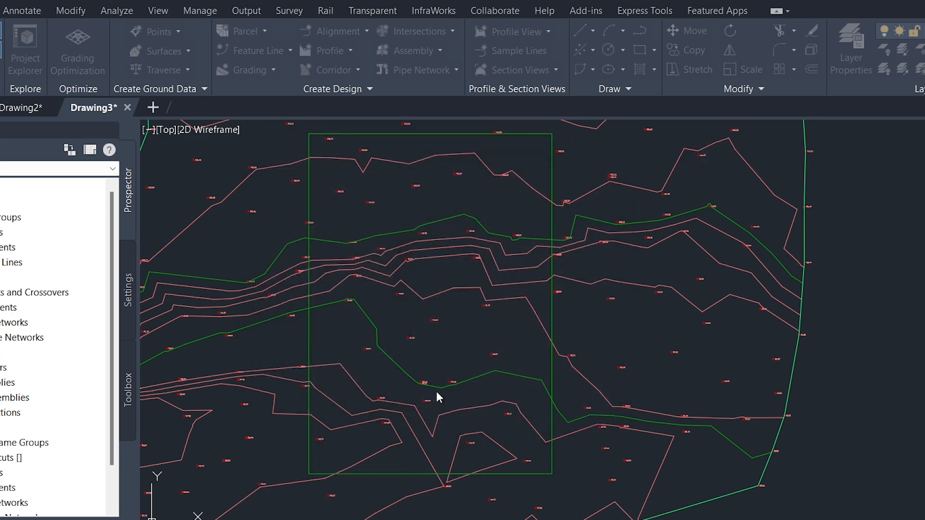
- Review the plot feature line's vertex elevations in the Elevation Editor
click(552, 275)
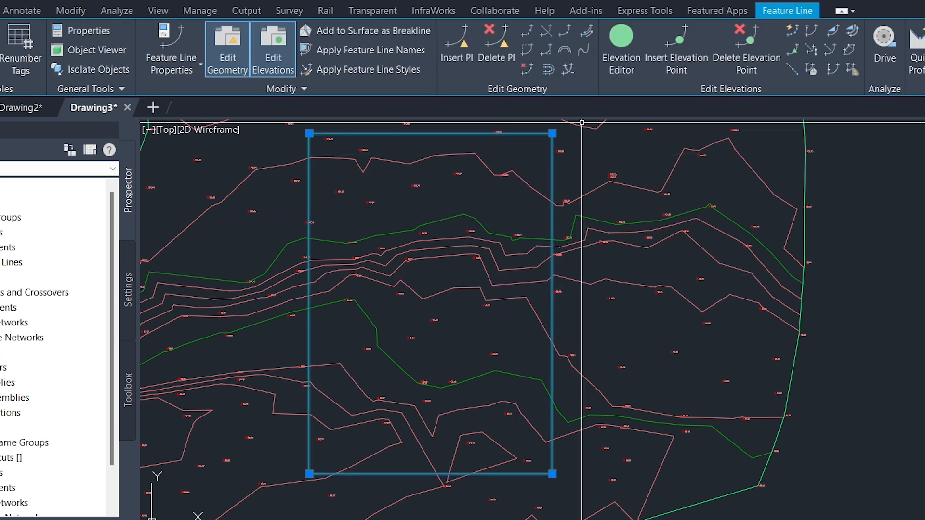
click(621, 39)
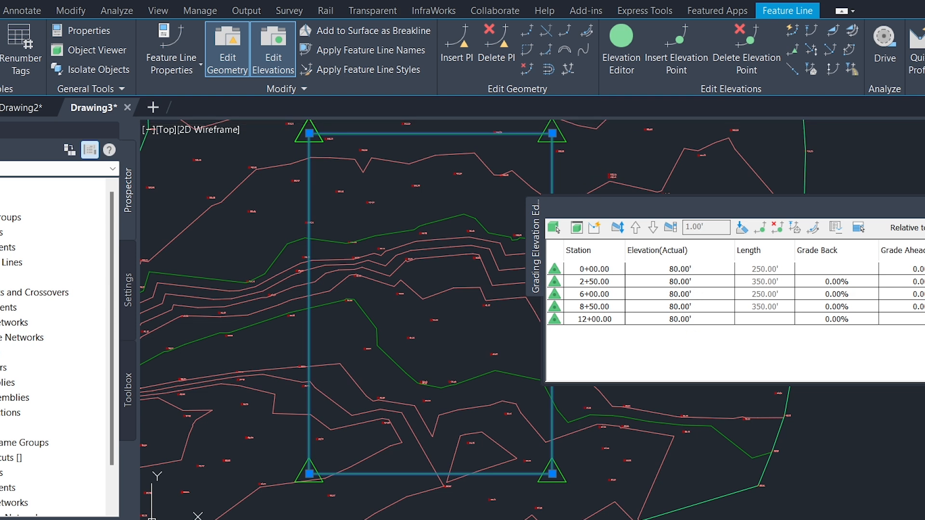
click(923, 207)
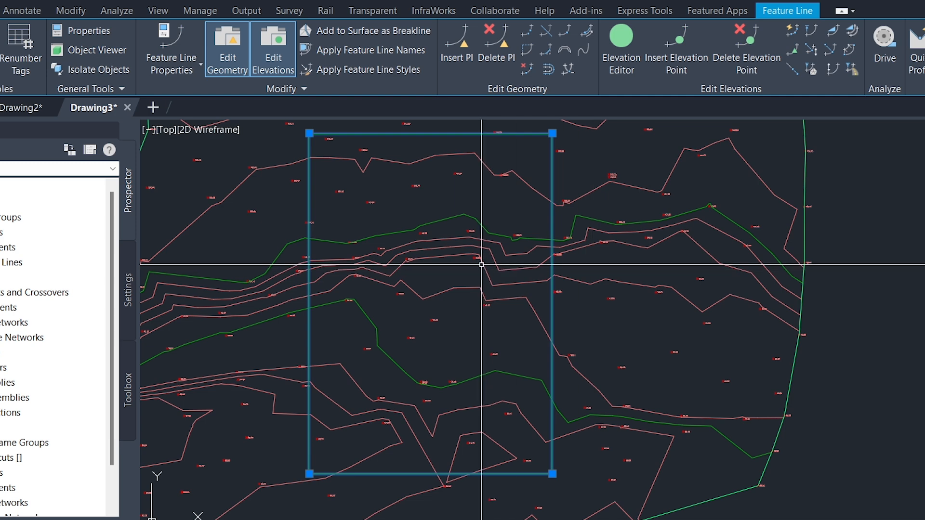
key(Escape)
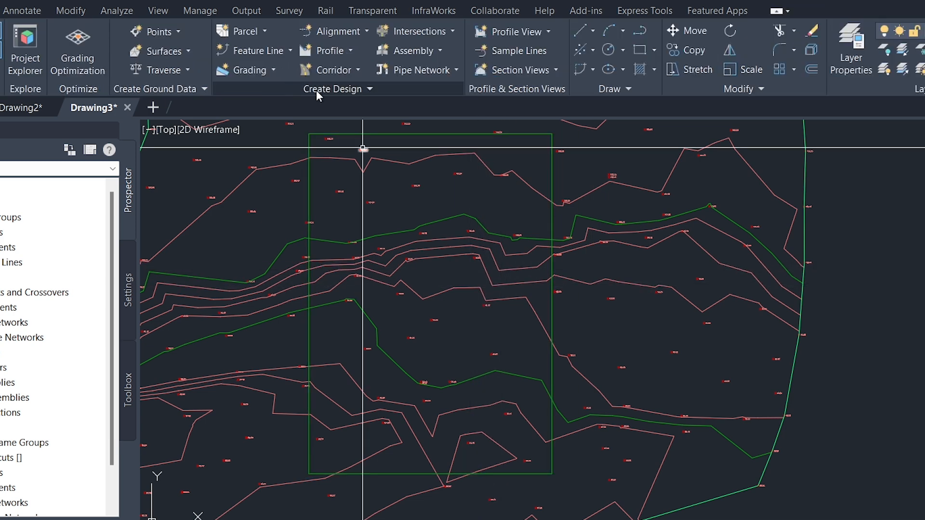
- Open the Grading Creation Tools and start a new grading group in the Plot site
click(273, 70)
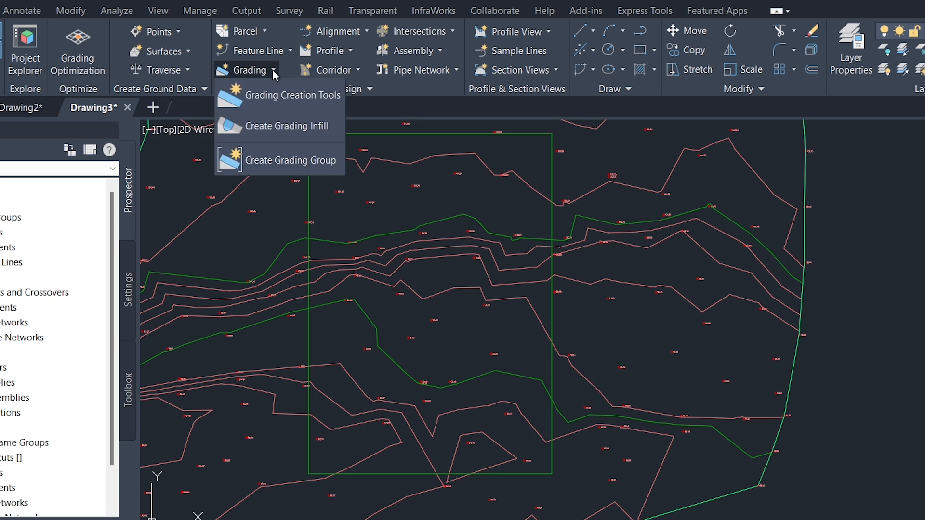
click(277, 95)
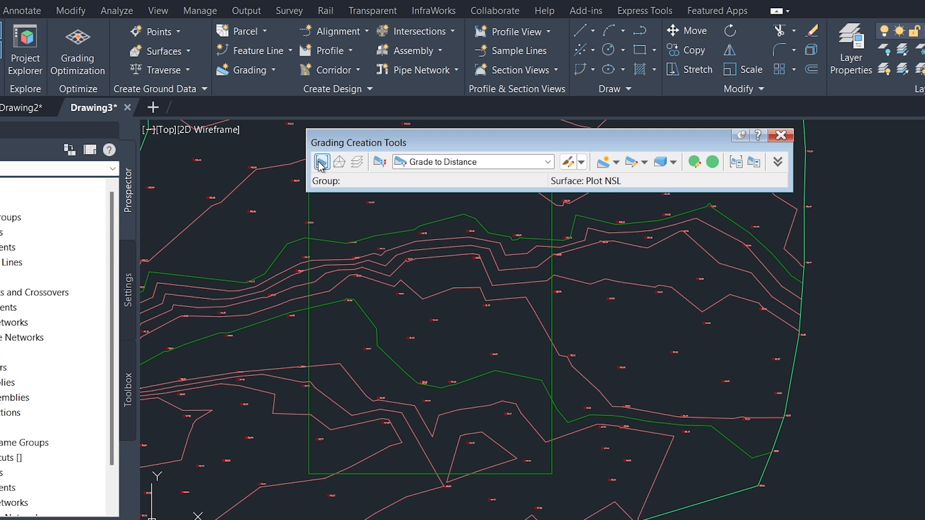
click(322, 162)
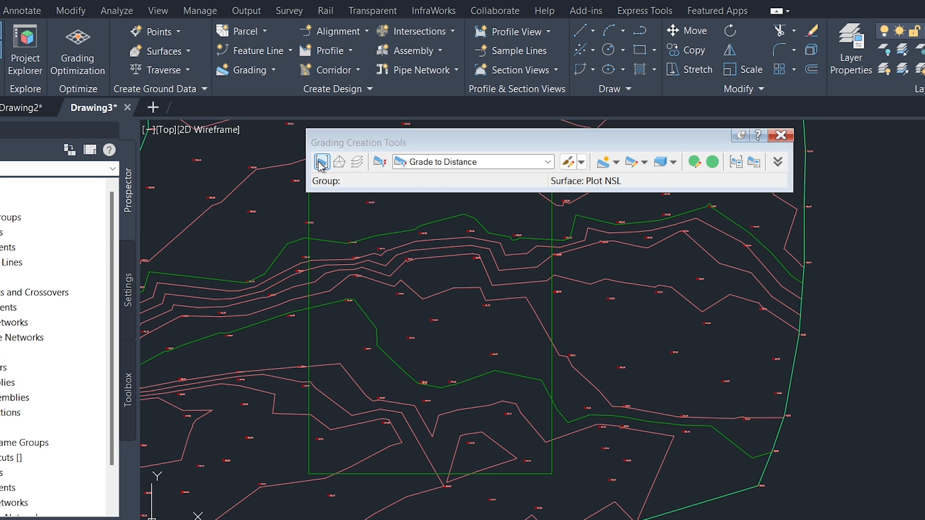
drag(434, 190, 438, 164)
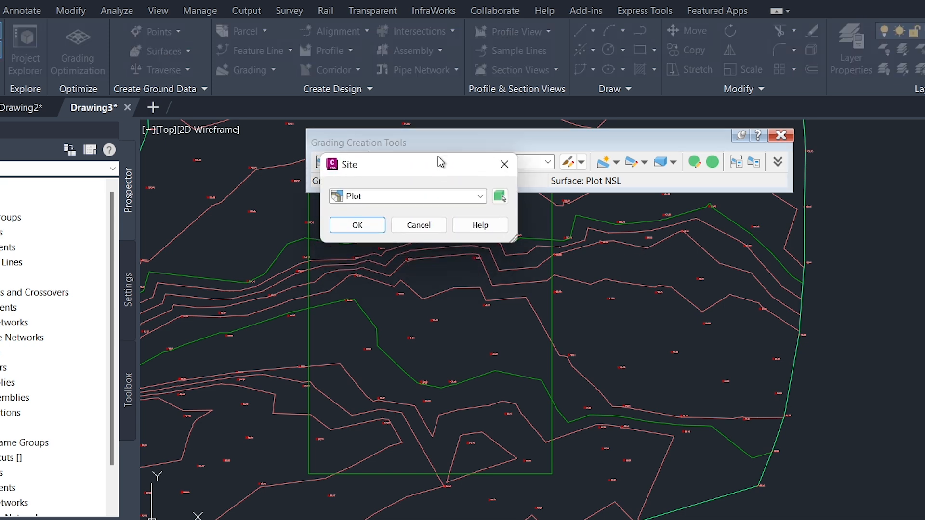
click(481, 196)
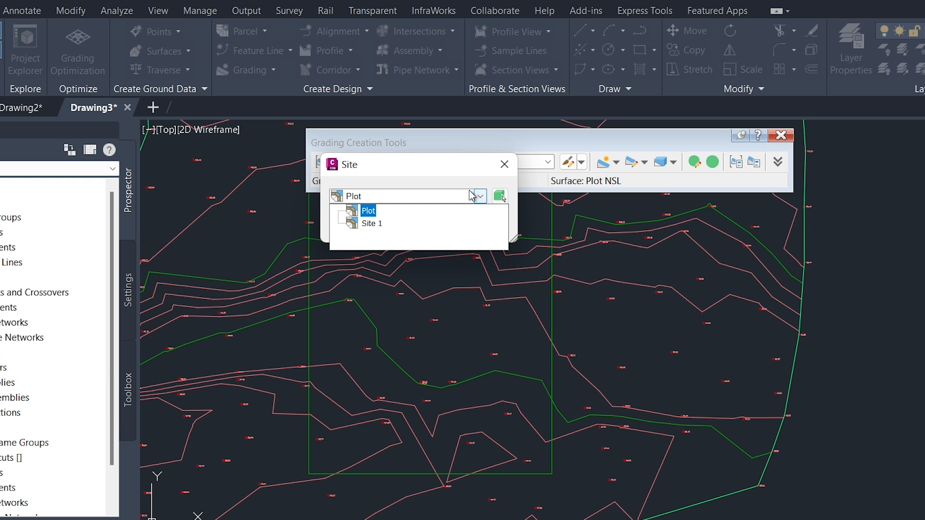
click(482, 197)
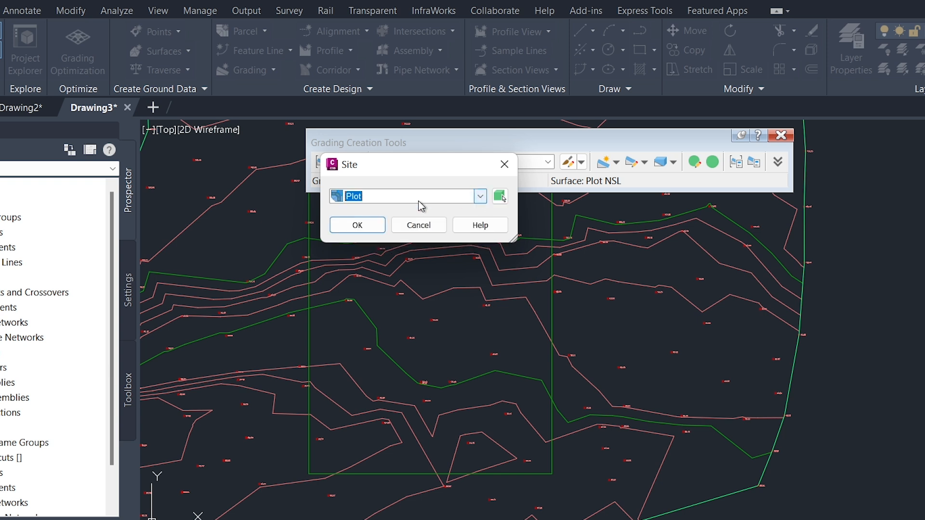
click(351, 227)
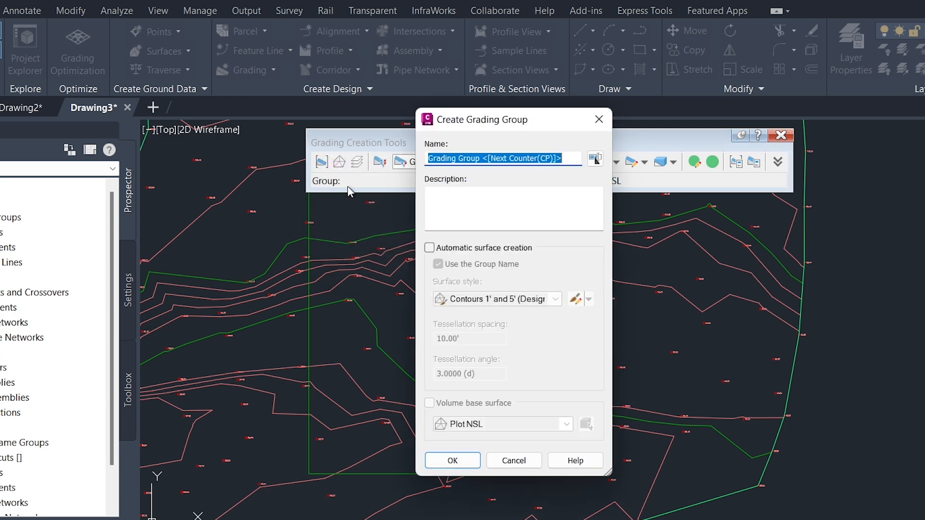
- Create the grading group with automatic surface creation and Plot NSL as the volume base surface
click(443, 249)
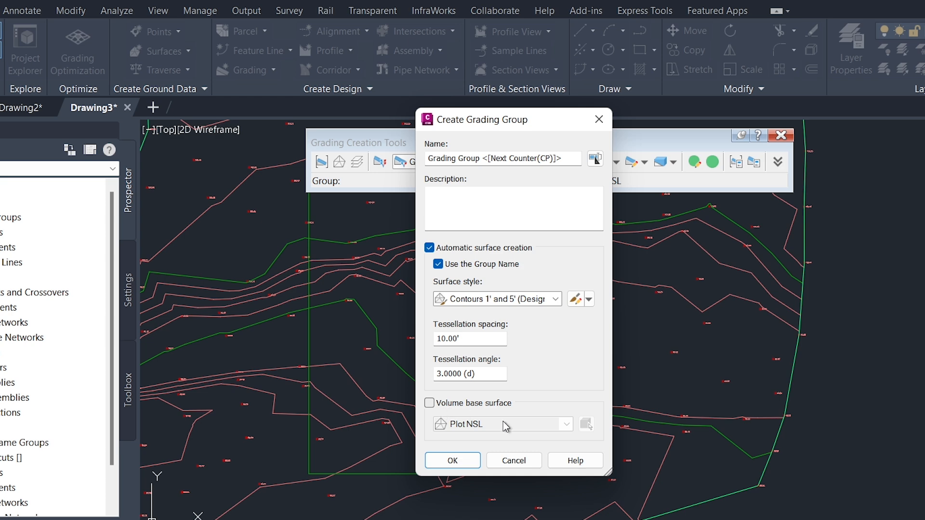
click(450, 405)
click(566, 424)
click(566, 425)
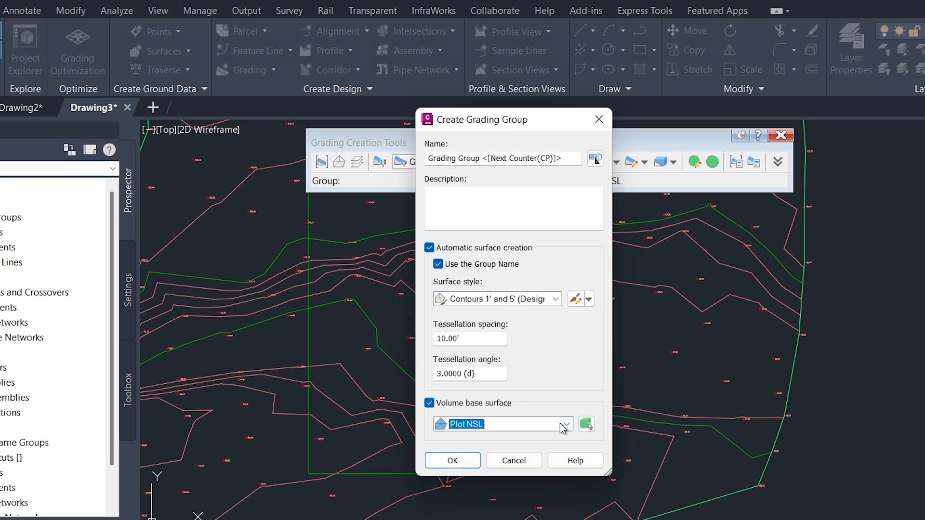
click(470, 461)
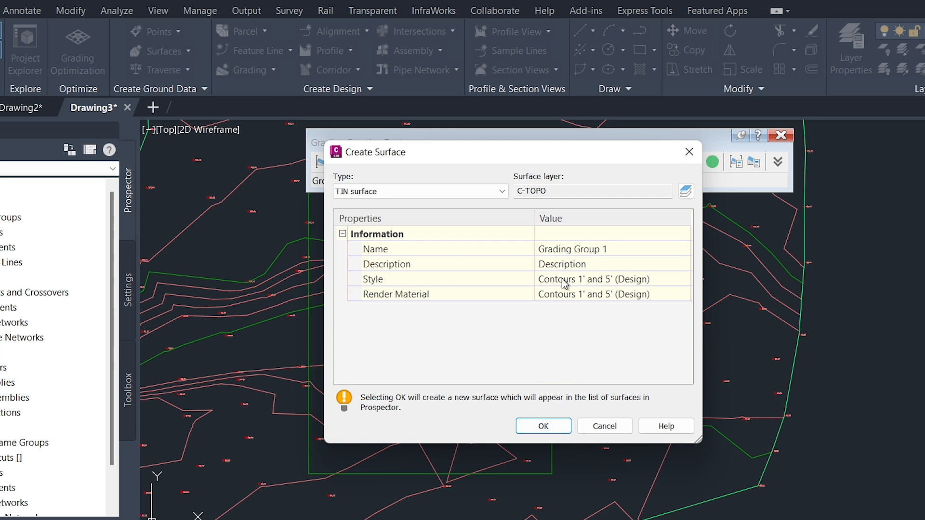
- Name the grading group's TIN surface Grading Plot and create it
click(619, 250)
drag(622, 249, 533, 257)
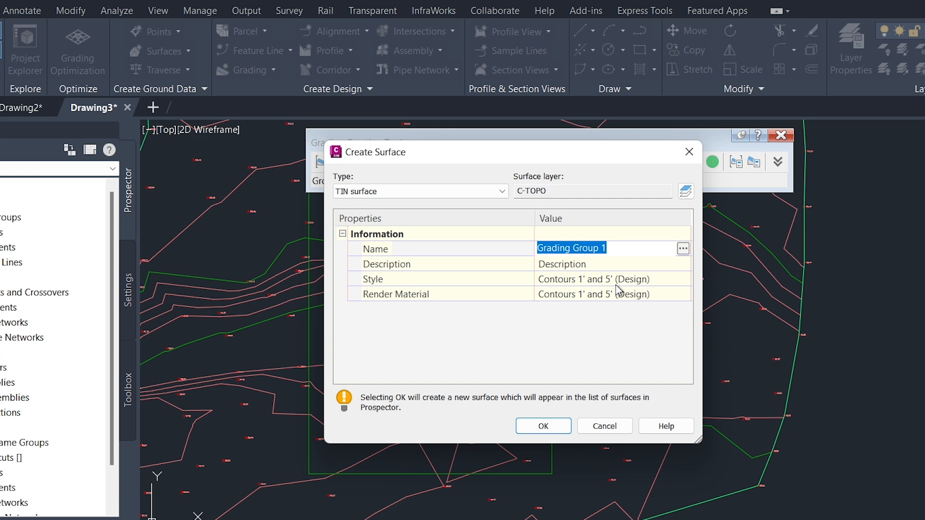
text(Grading Plot)
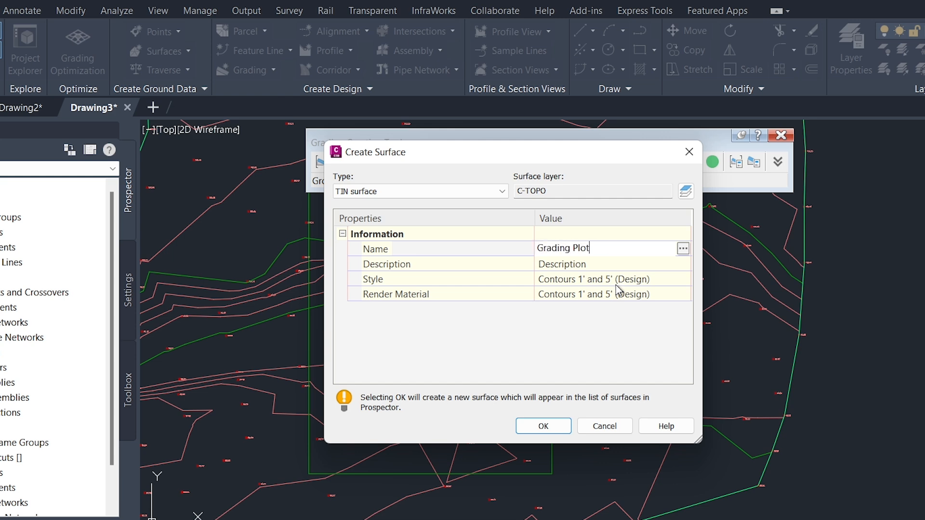
click(546, 428)
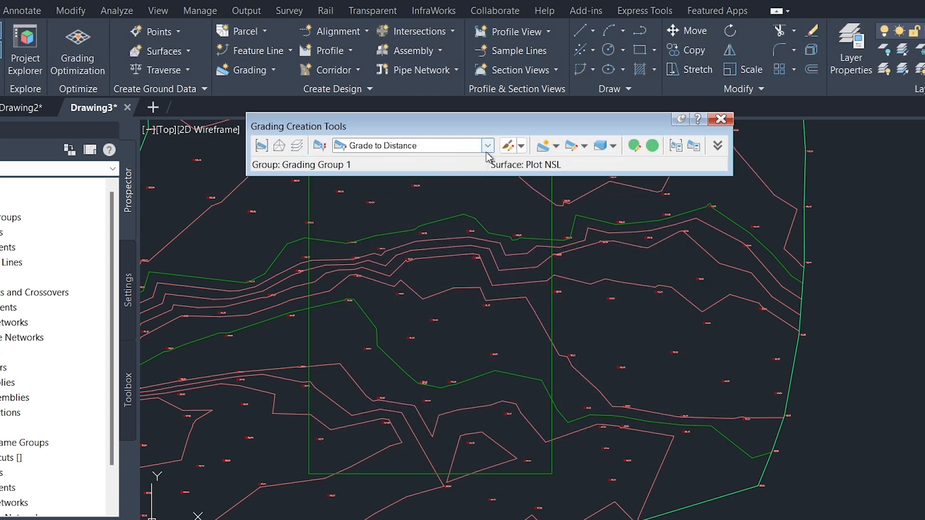
- Set the grading criteria to Grade to Surface and start creating a grading
click(491, 149)
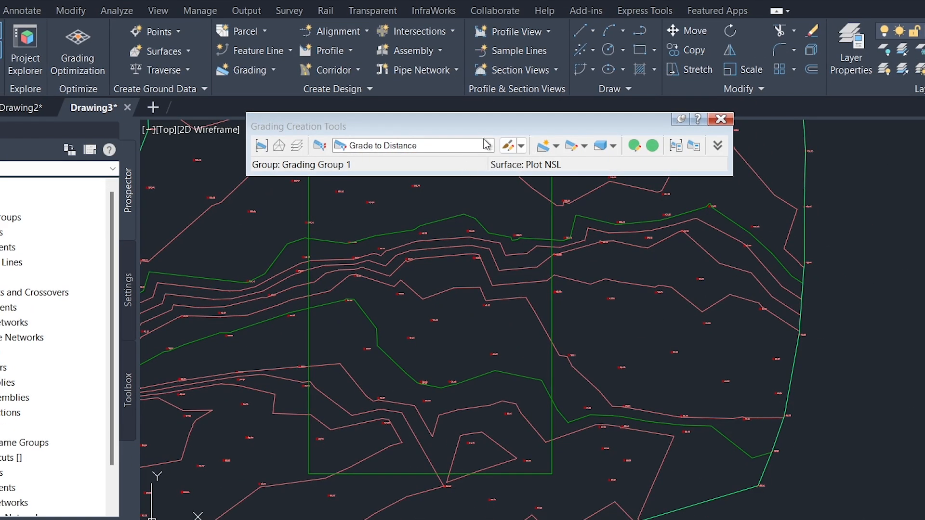
click(488, 145)
click(388, 254)
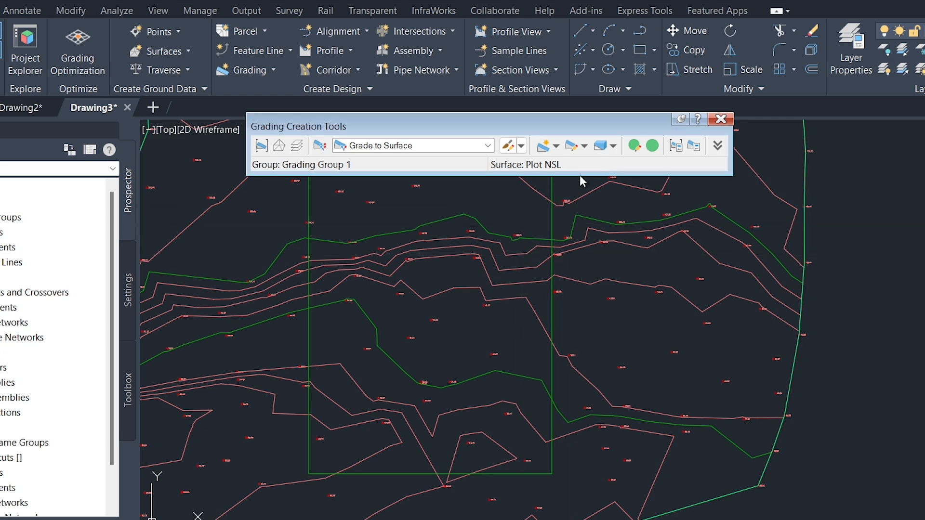
click(548, 146)
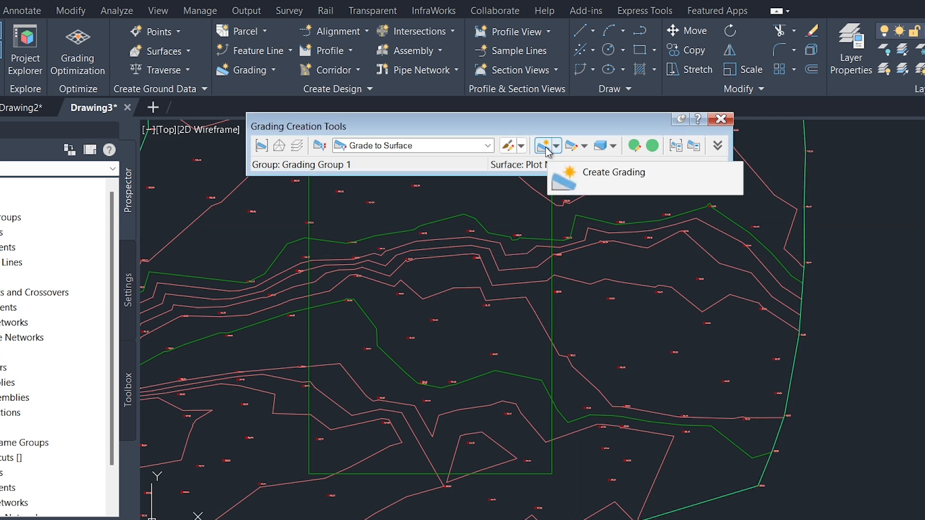
click(547, 150)
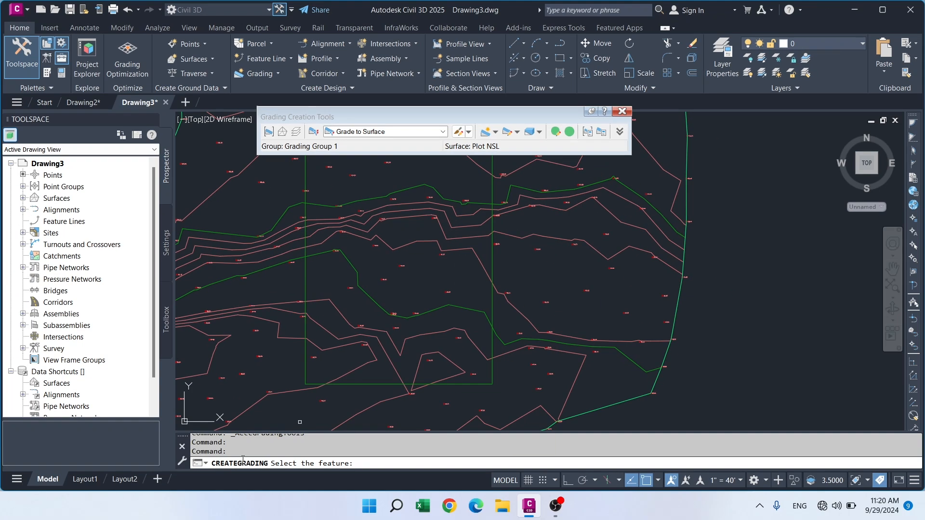
key(alt+z)
ctrl+scroll(207, 466, down, 2)
ctrl+scroll(207, 467, up, 2)
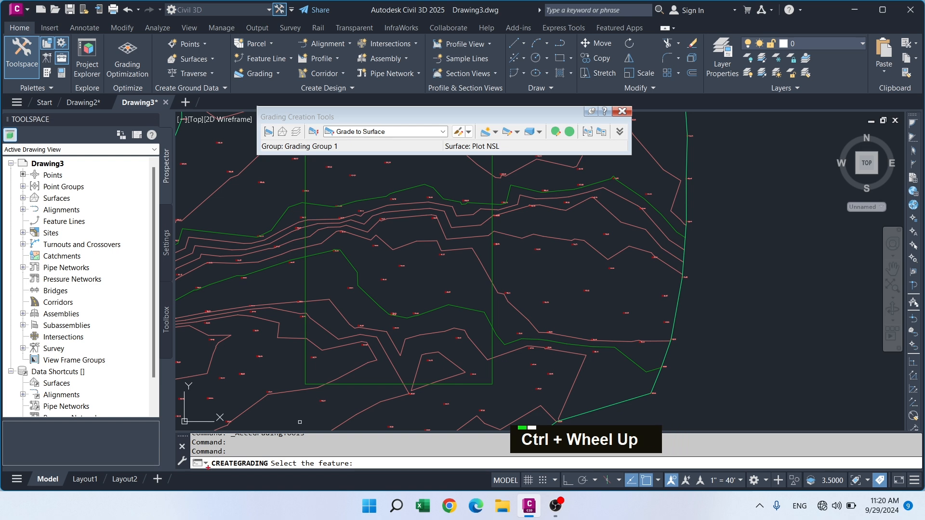
scroll(214, 459, down, 1)
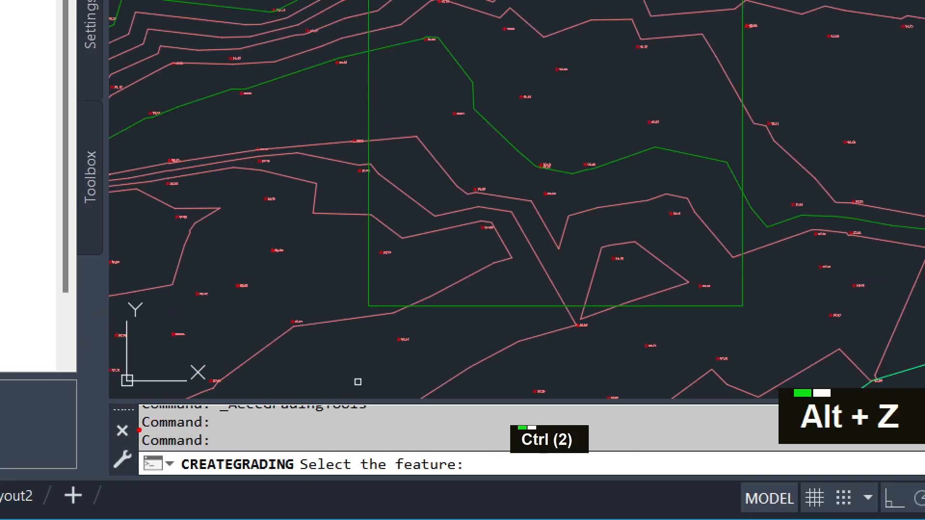
mouse_move(166, 449)
ctrl+mouse_down()
mouse_move(313, 475)
mouse_move(519, 476)
ctrl+mouse_up()
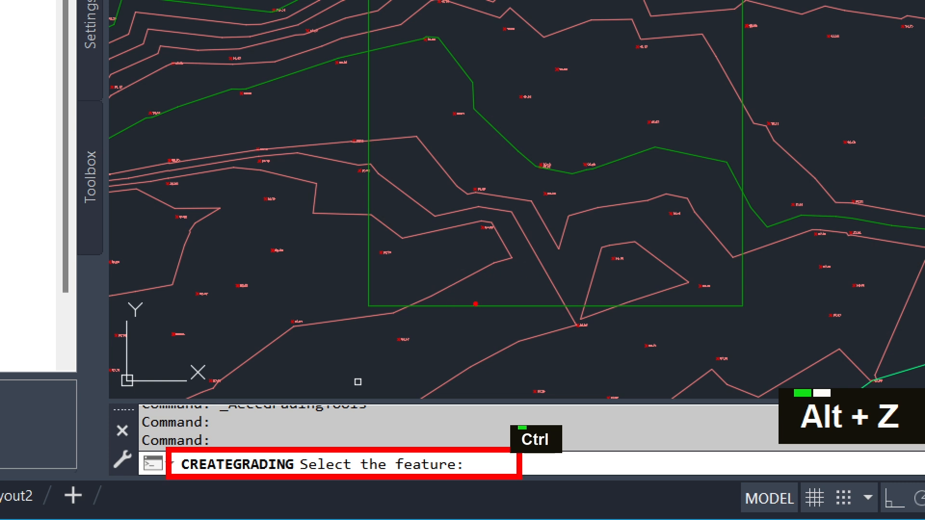
mouse_move(483, 298)
ctrl+mouse_down()
mouse_move(496, 323)
mouse_move(460, 291)
ctrl+mouse_up()
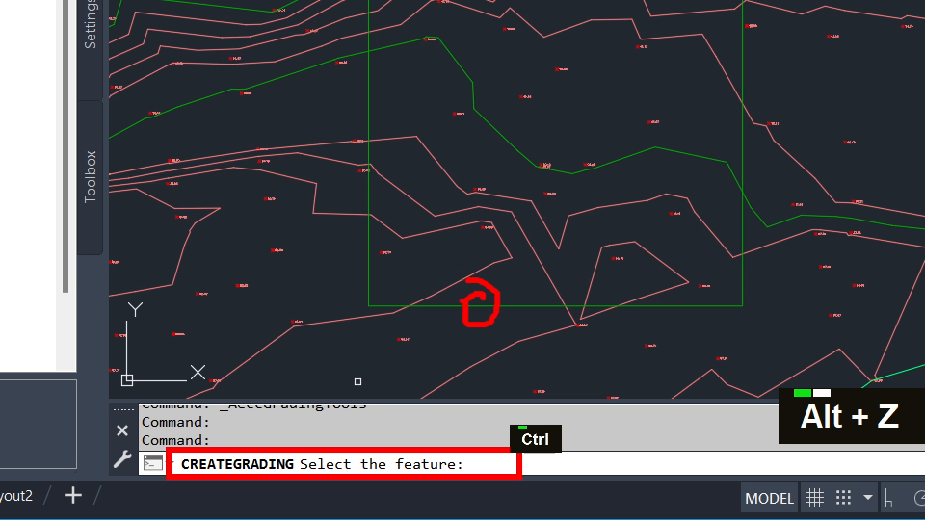
key(Escape)
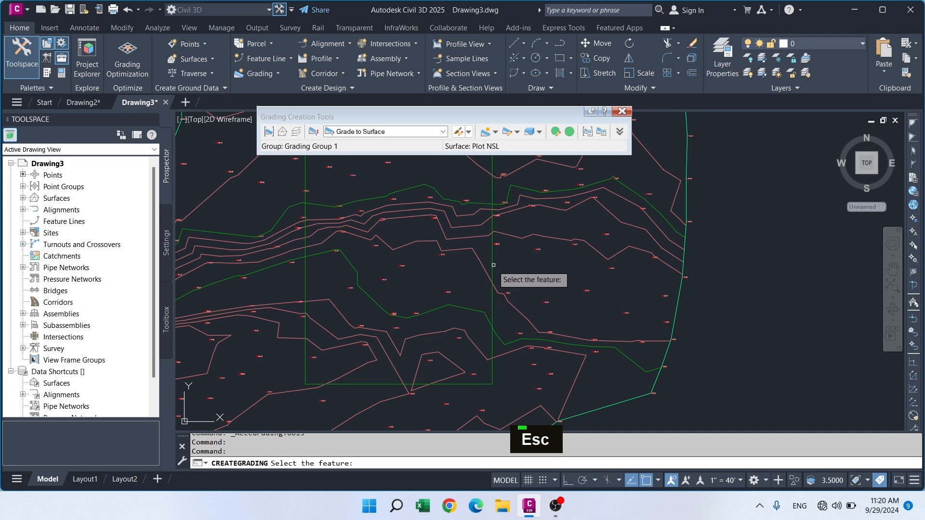
- Select the plot feature line for grading, choose its outer side and apply the grading to the entire length
click(493, 266)
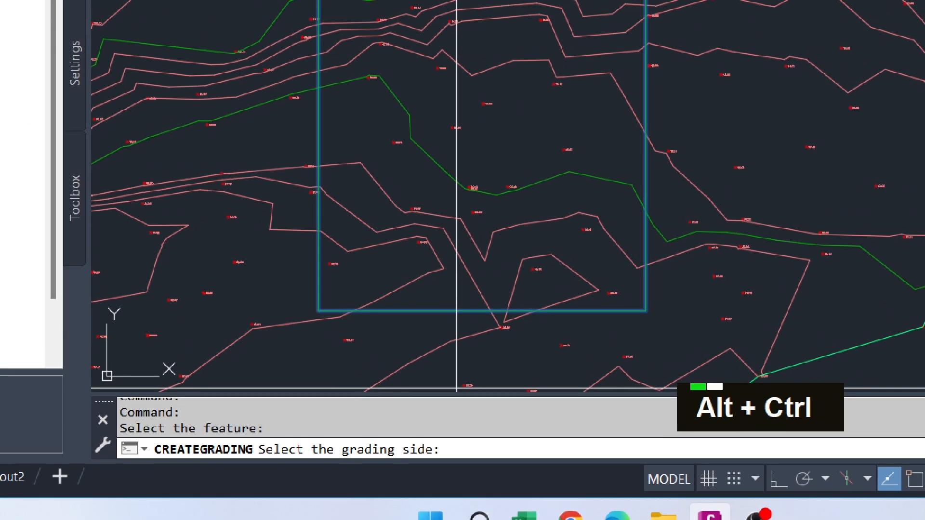
key(ctrl+alt+z)
key(ctrl)
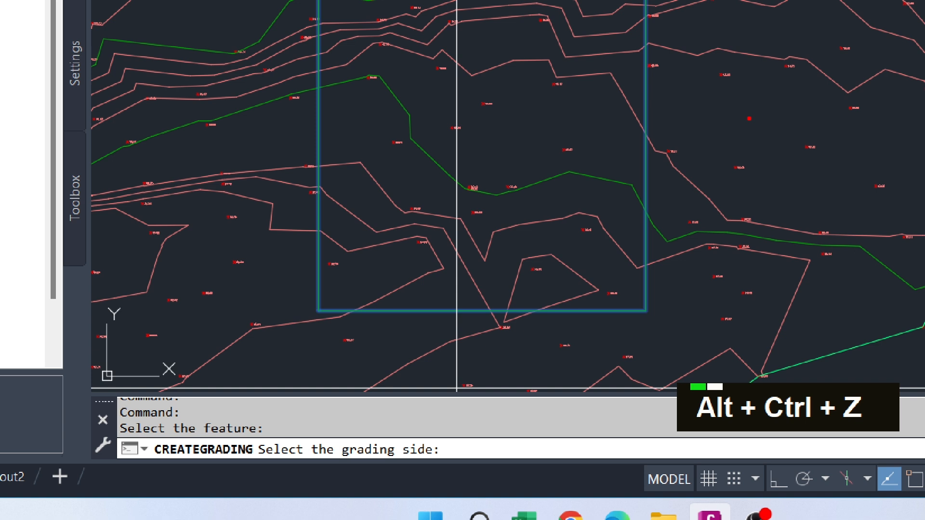
key(Escape)
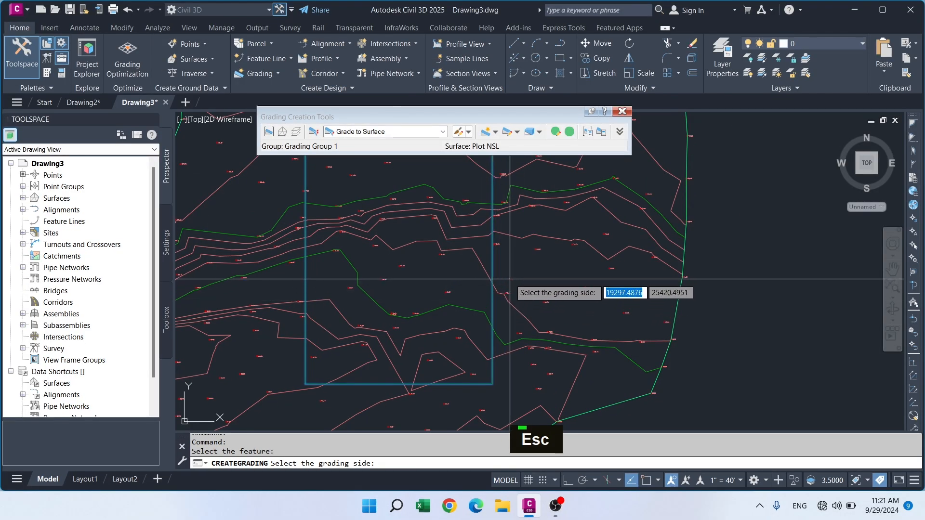
click(511, 281)
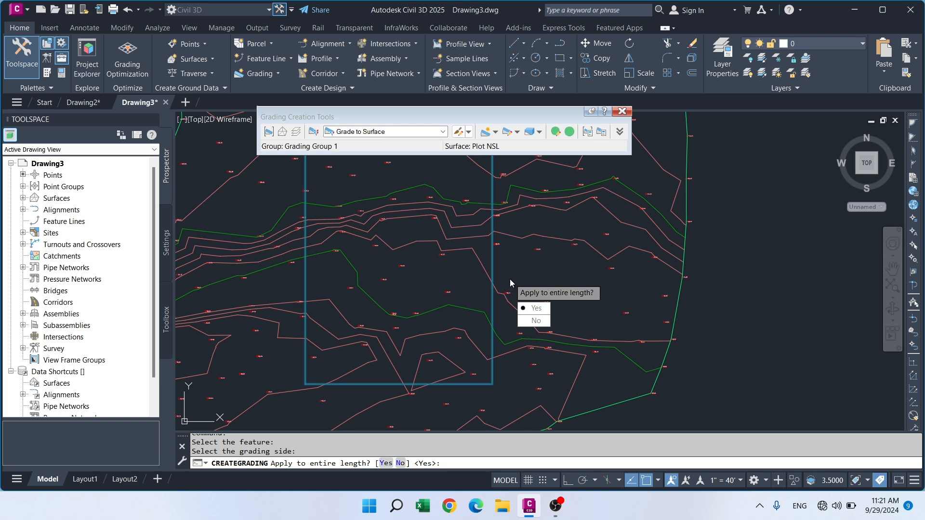
key(Return)
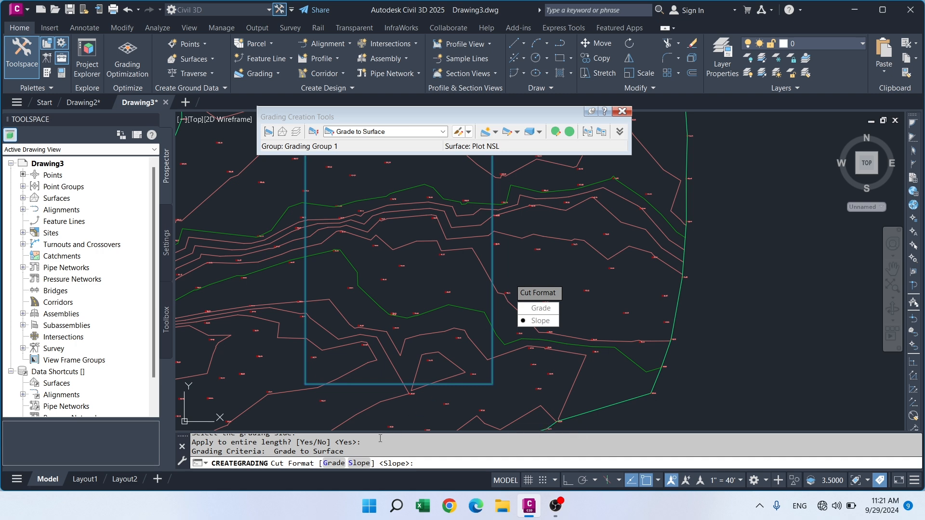
key(ctrl+alt+z)
key(ctrl+alt+z)
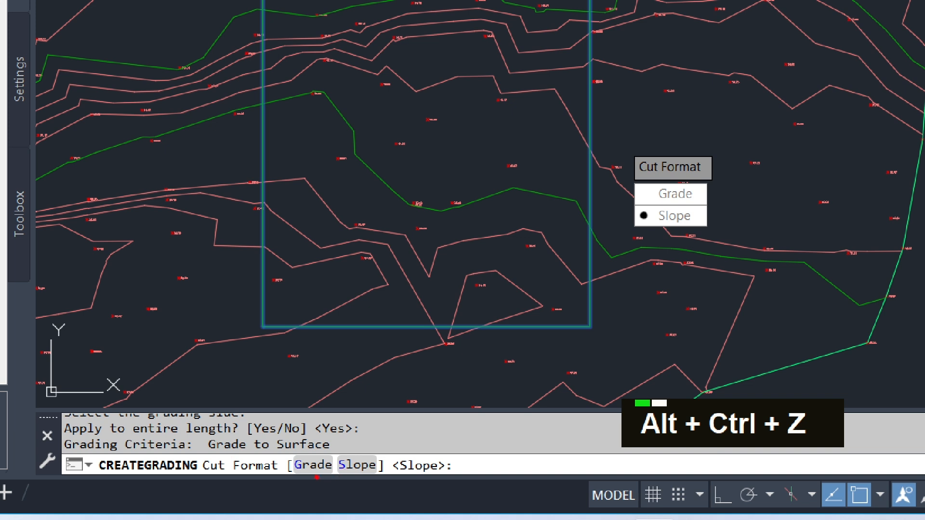
- Use the Slope format for the cut and set the cut slope to .50
ctrl+drag(196, 451, 472, 486)
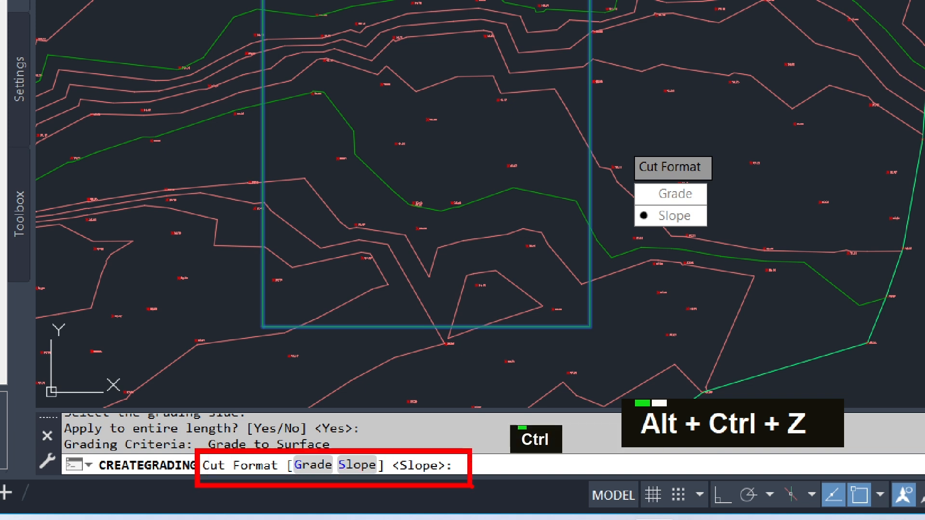
key(Escape)
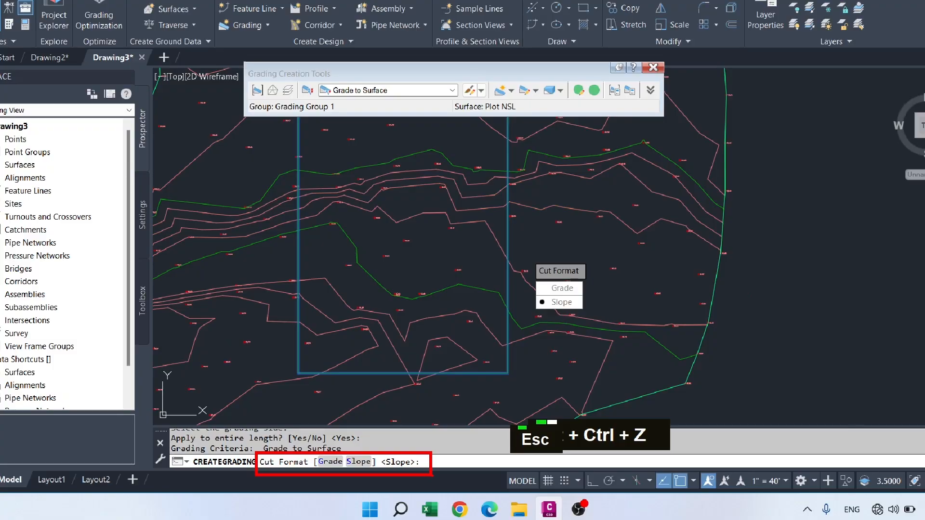
click(541, 322)
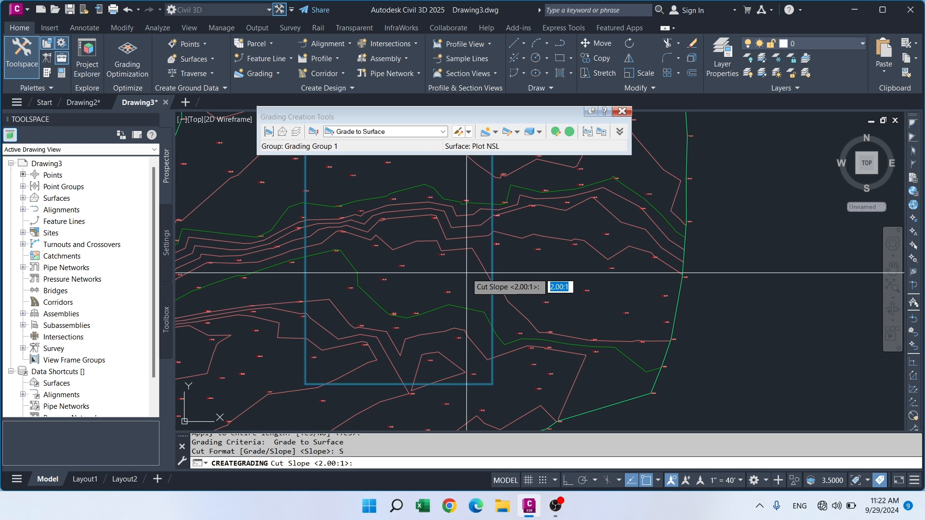
text(.)
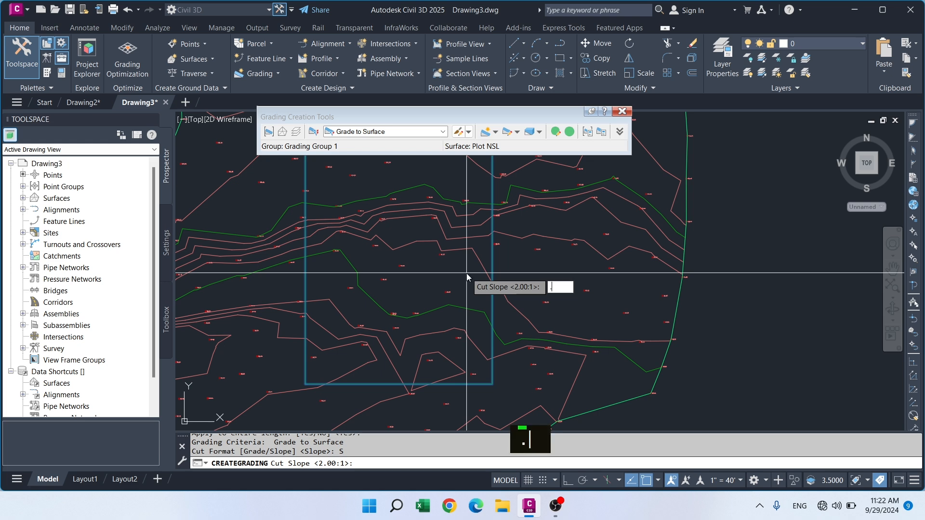
text(50)
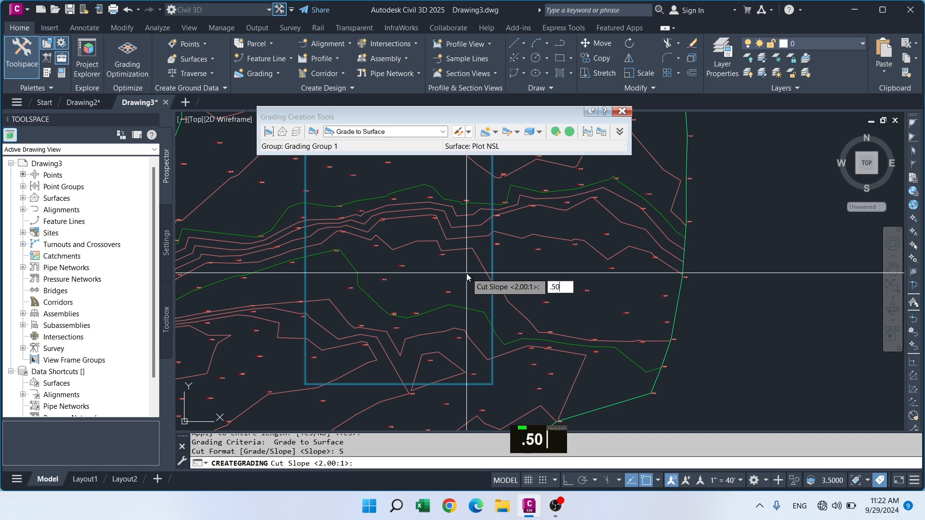
key(Return)
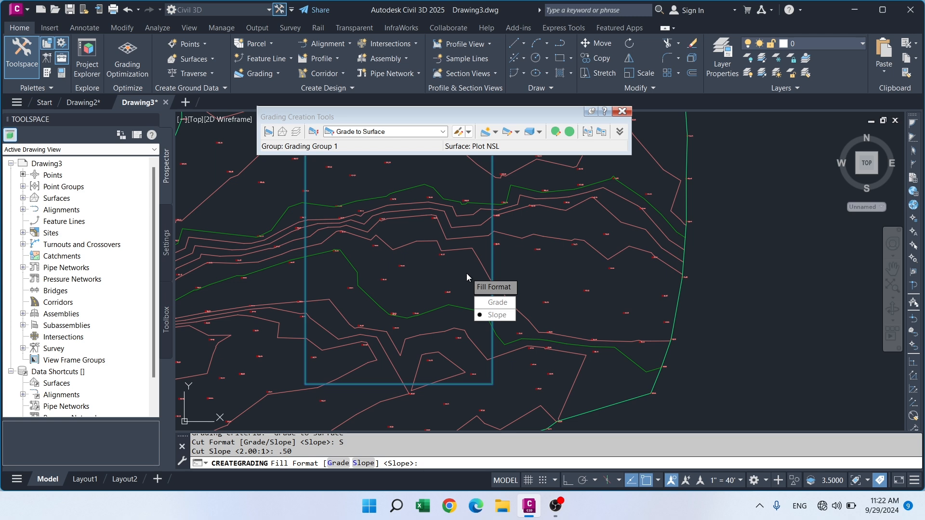
- Use the Slope format for the fill, accept the 2.00:1 fill slope and finish the grading command
click(497, 315)
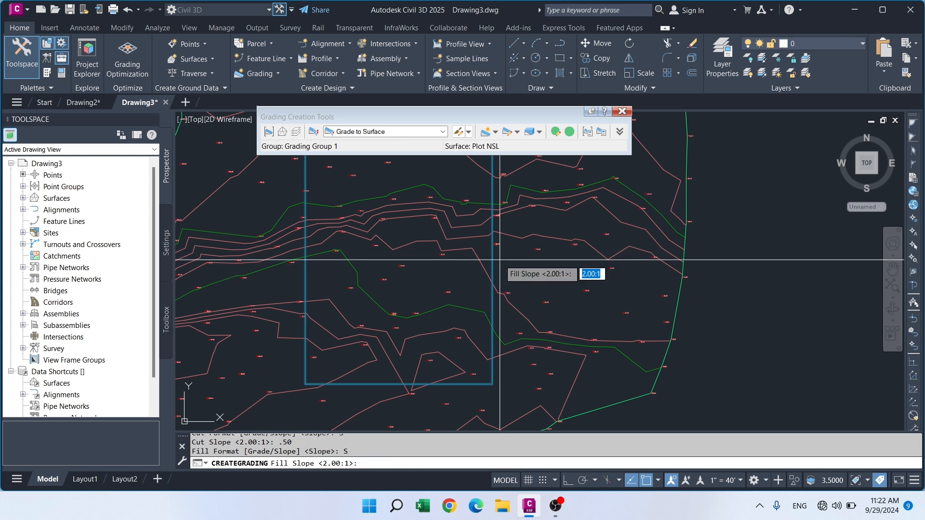
key(Return)
key(Return)
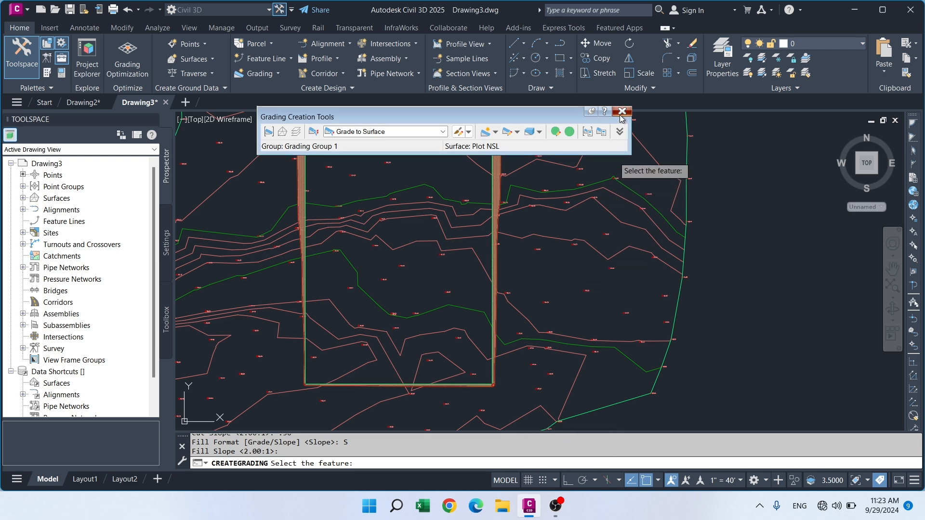
key(Escape)
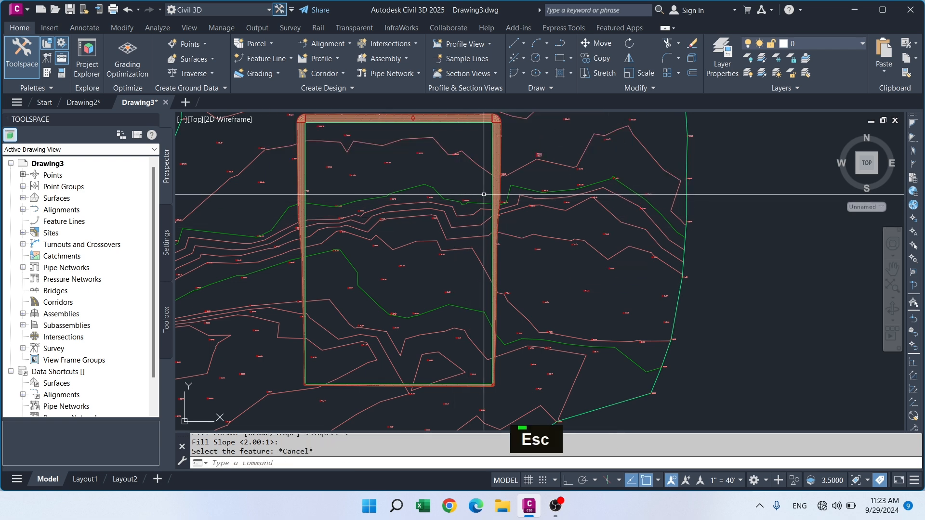
- Examine the graded side slopes along the plot's edges and corners against the surrounding natural surface elevations
middle_drag(478, 196, 464, 275)
mouse_move(483, 217)
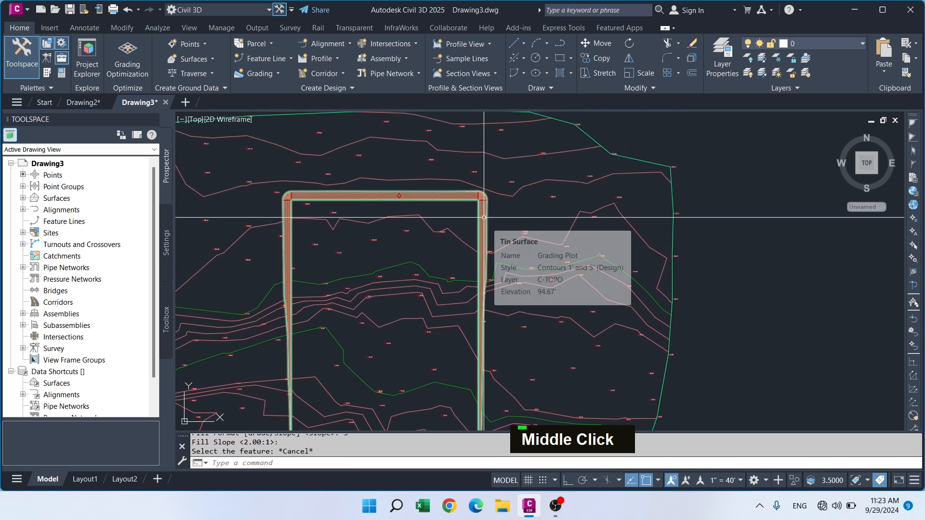
scroll(483, 217, up, 6)
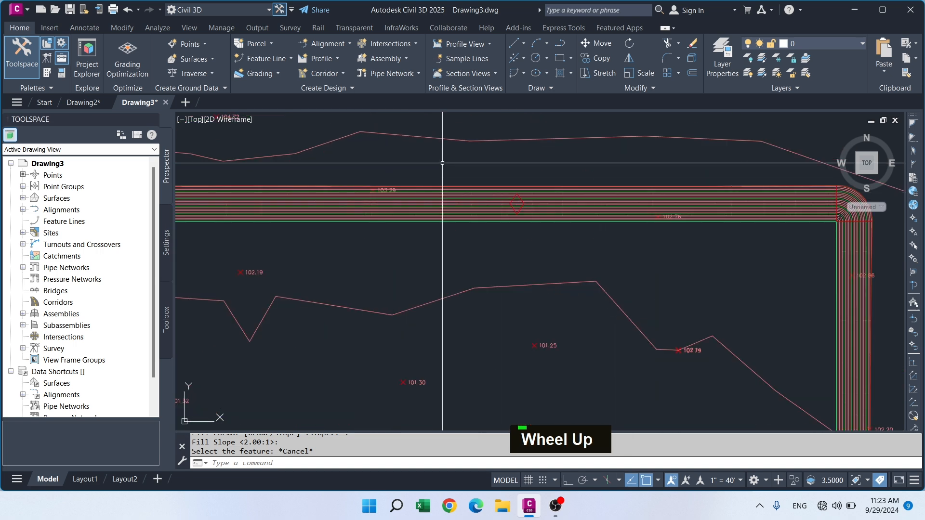
mouse_move(442, 163)
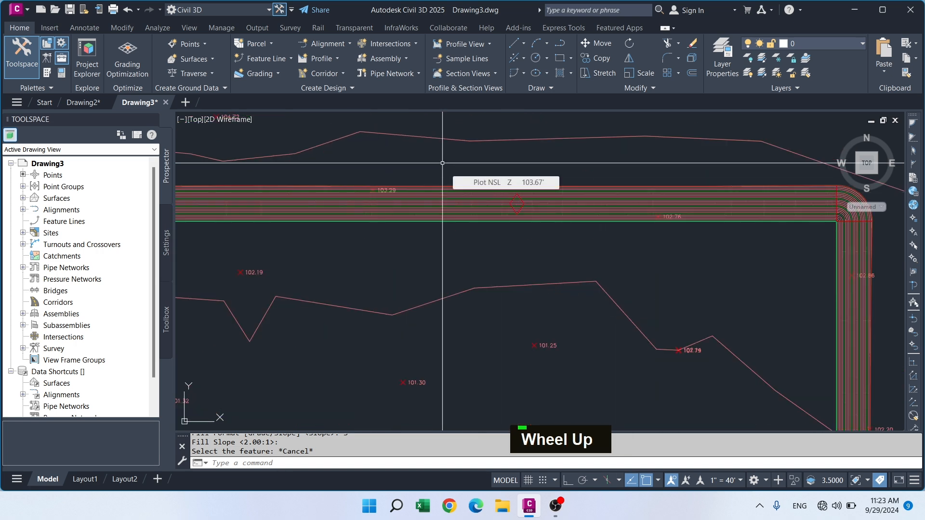
scroll(442, 163, down, 6)
scroll(451, 162, up, 6)
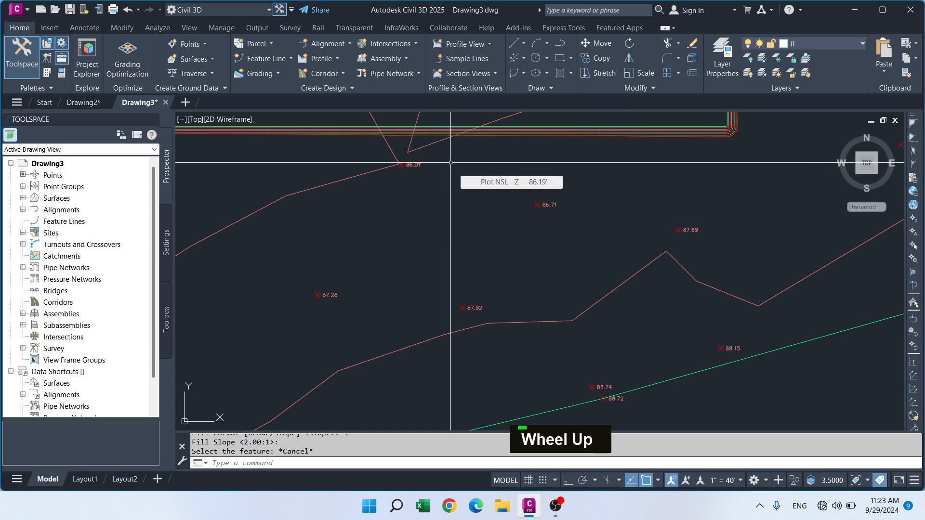
scroll(450, 162, down, 6)
middle_drag(452, 171, 435, 353)
scroll(491, 296, down, 3)
scroll(502, 186, up, 8)
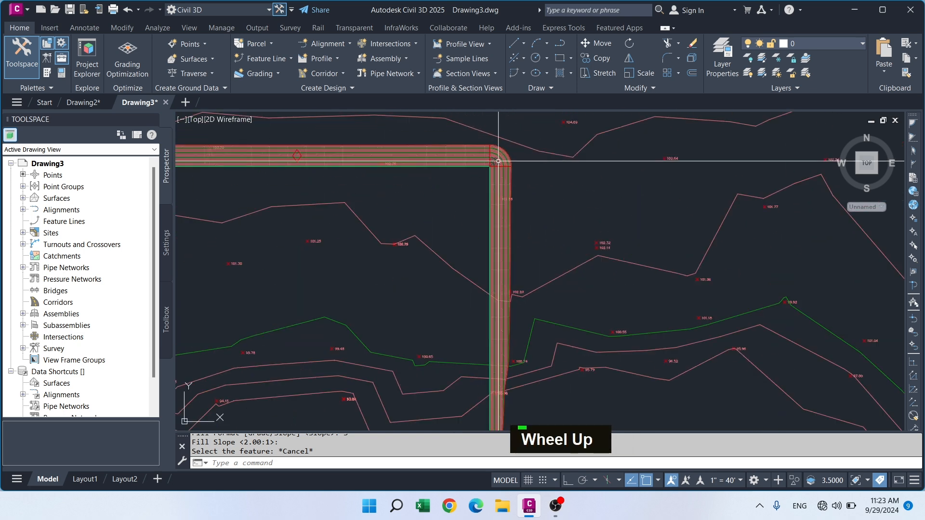
- Inspect the Grading Plot surface from several angles in the Object Viewer using the Realistic visual style
click(502, 186)
right_click(502, 186)
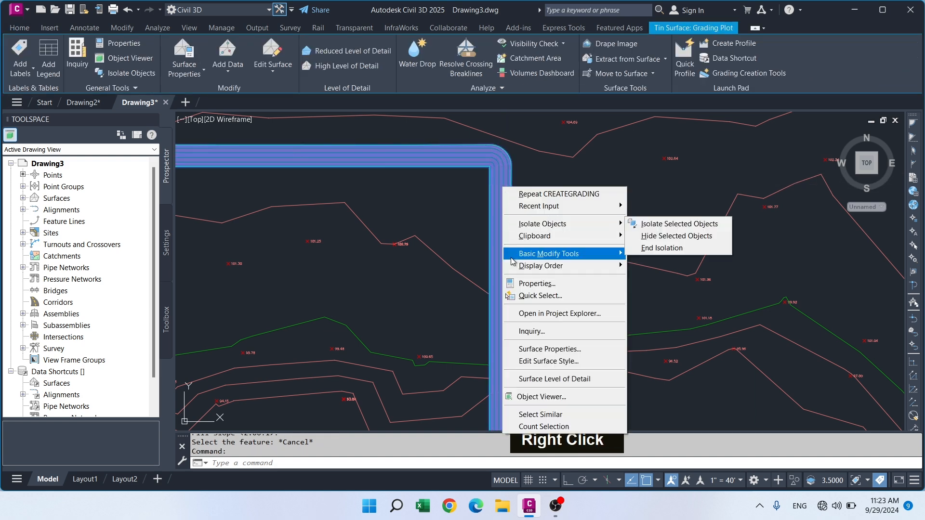
click(529, 400)
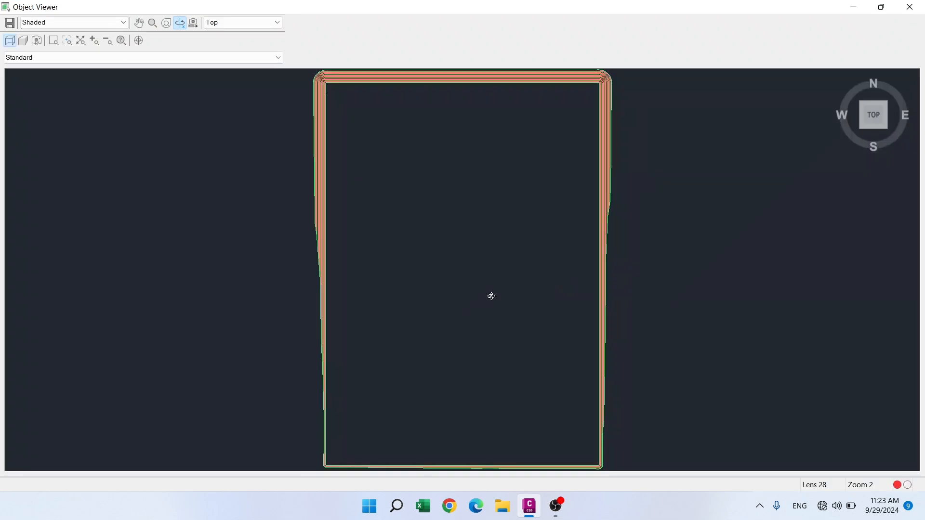
drag(491, 295, 461, 175)
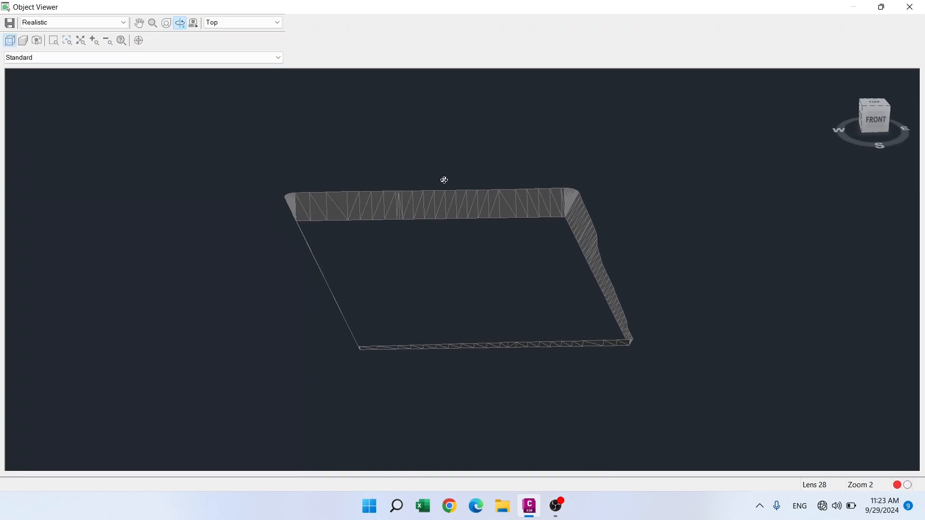
drag(444, 179, 546, 236)
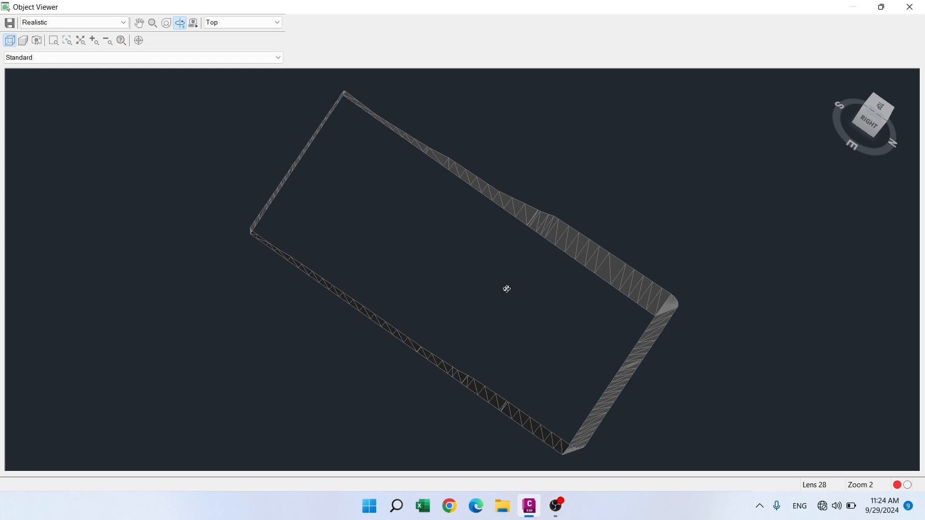
key(Escape)
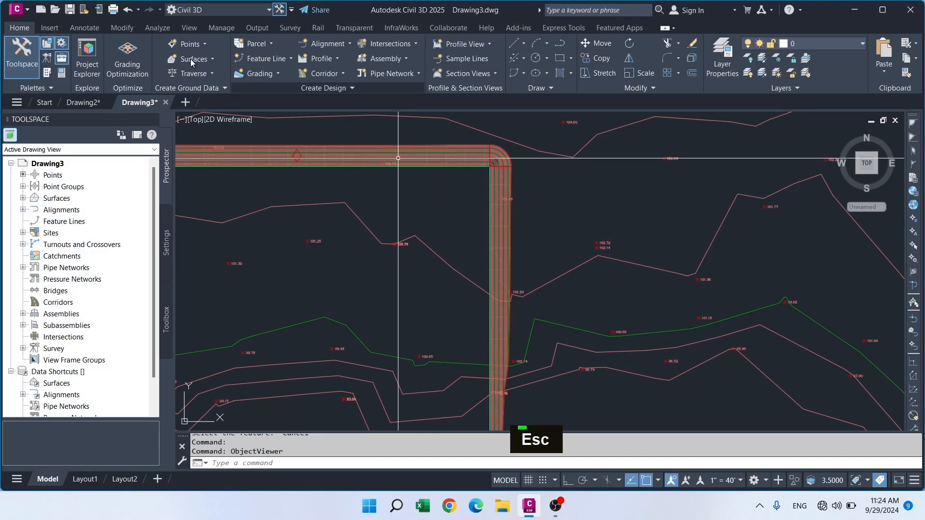
- Reopen the Grading Creation Tools for the grading group
click(279, 74)
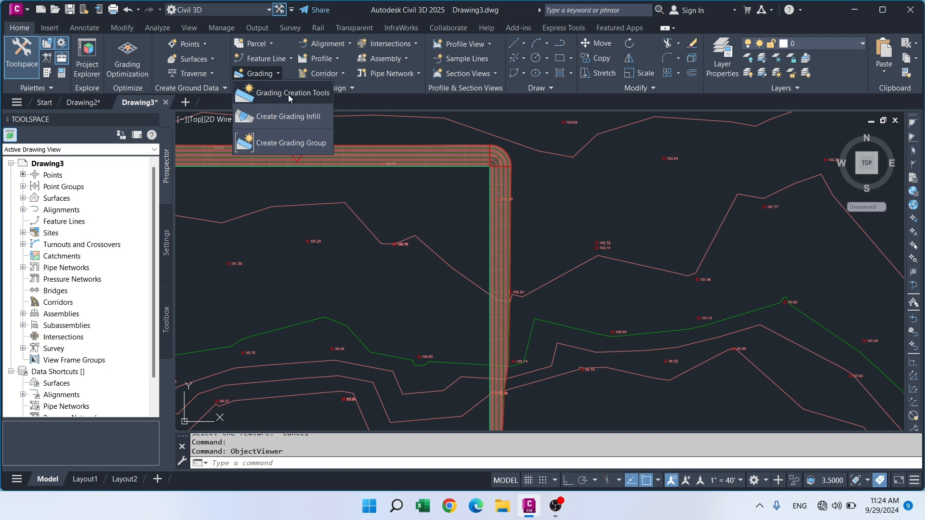
click(288, 95)
key(Escape)
key(Escape)
key(Escape)
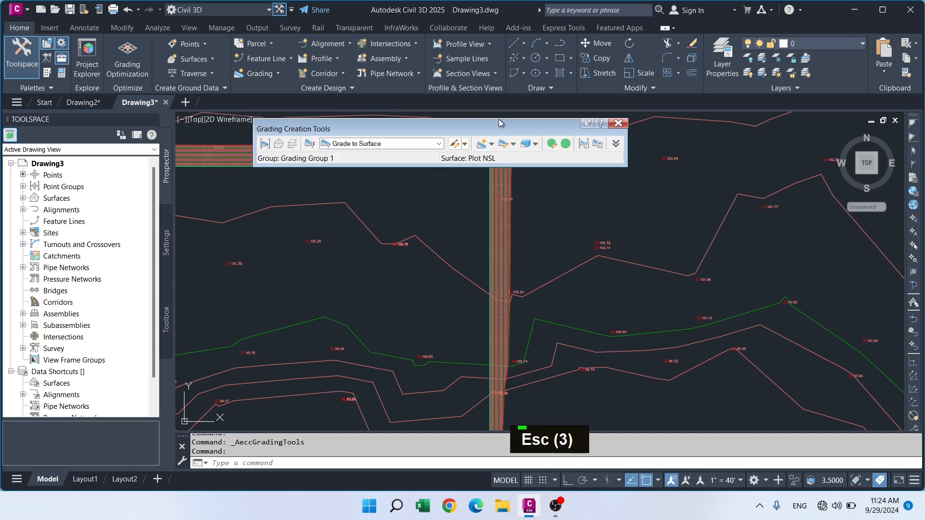
- Create a grading infill in the open area enclosed by the plot feature line
click(492, 145)
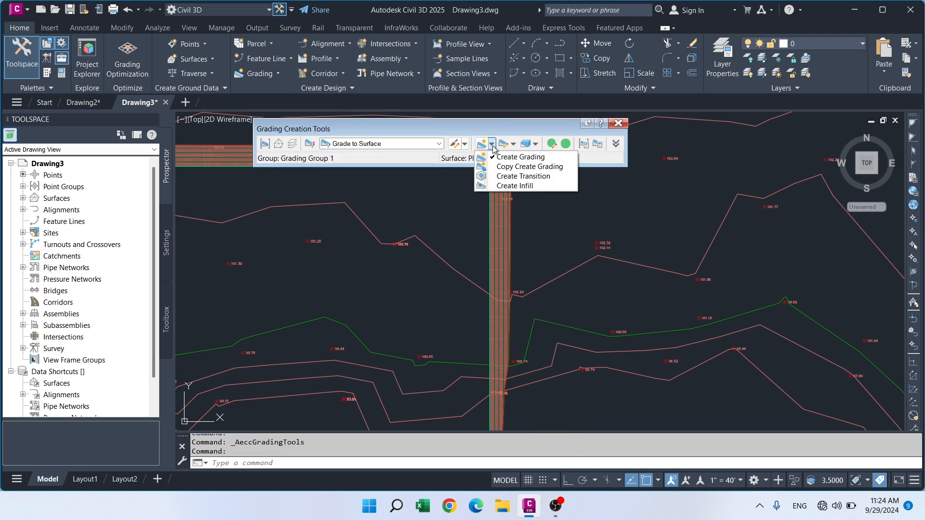
click(500, 187)
scroll(590, 232, down, 4)
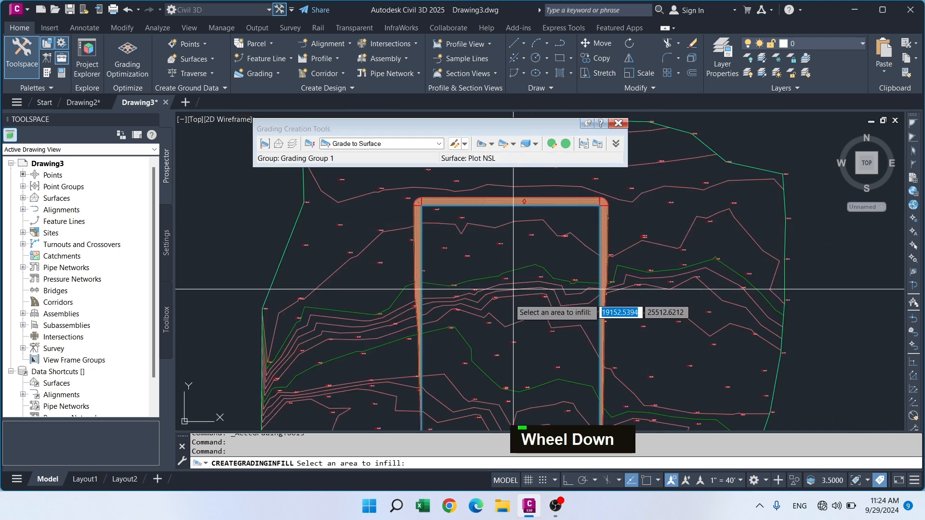
scroll(435, 206, up, 5)
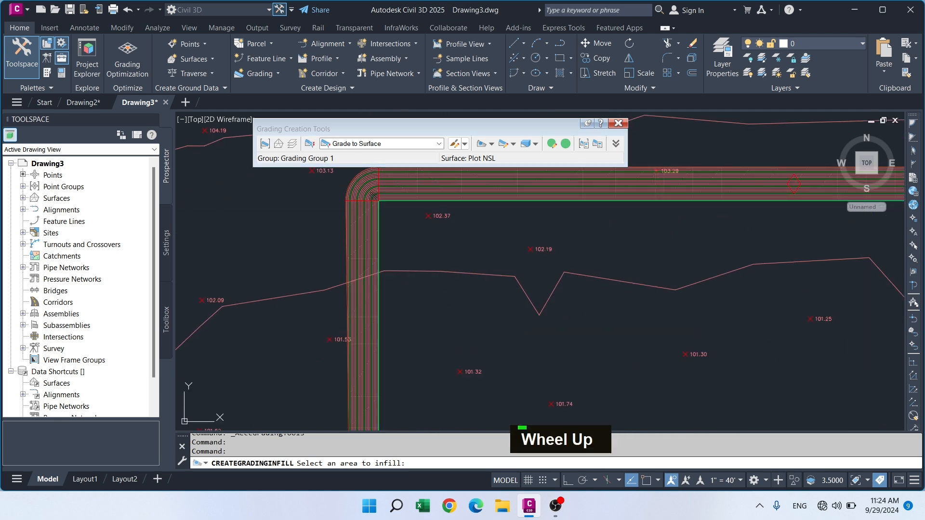
scroll(415, 176, down, 4)
scroll(421, 198, up, 7)
scroll(405, 240, down, 2)
scroll(401, 250, up, 4)
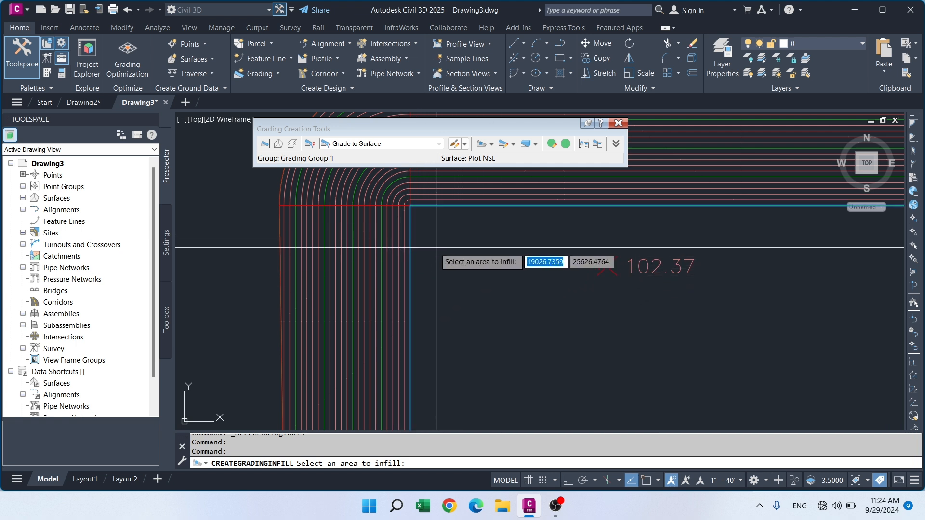
key(alt+z)
ctrl+click(410, 257)
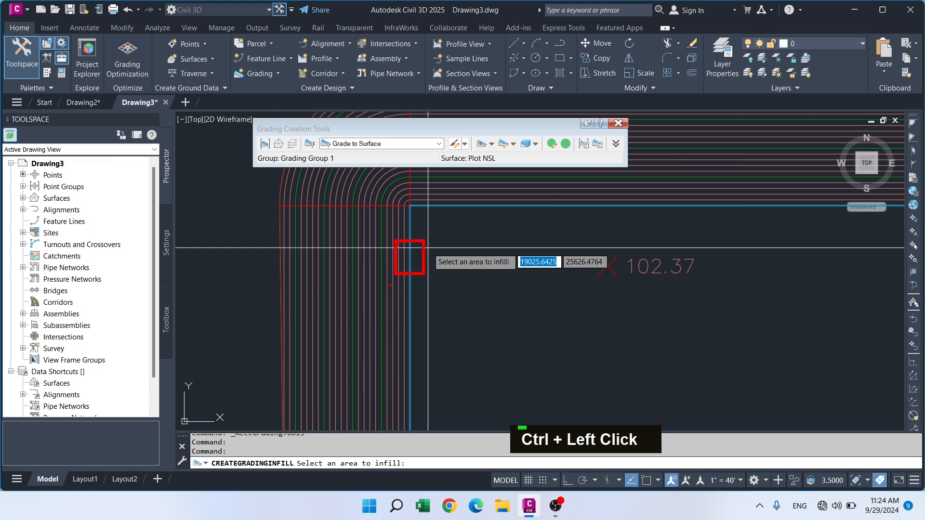
key(Escape)
scroll(480, 270, down, 4)
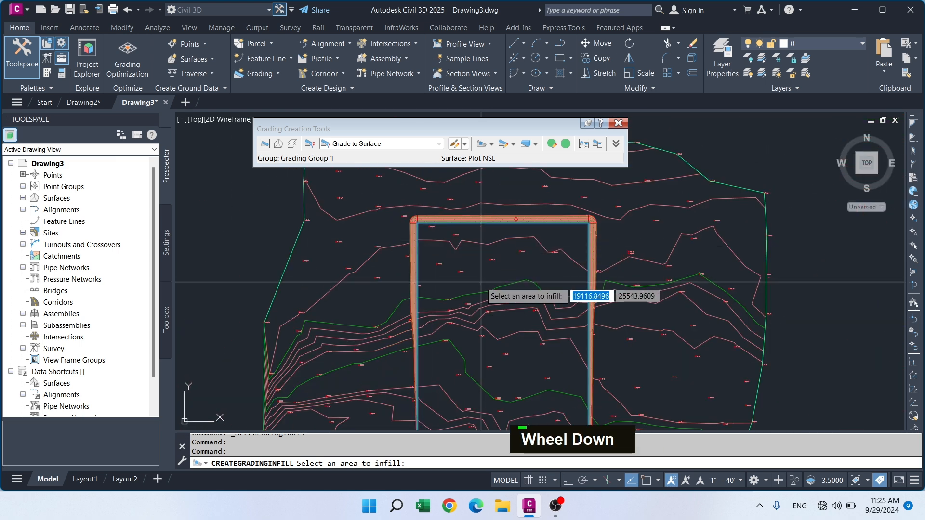
click(480, 270)
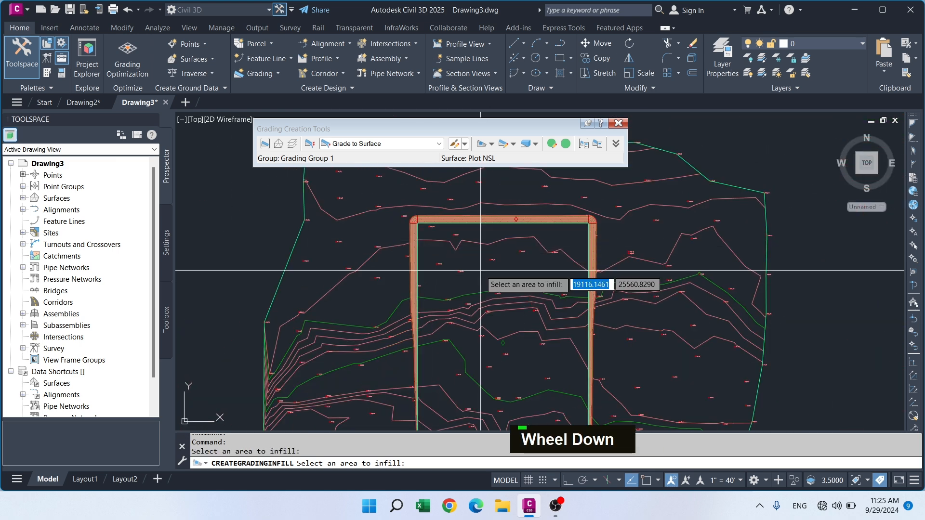
scroll(482, 270, down, 4)
scroll(492, 308, up, 6)
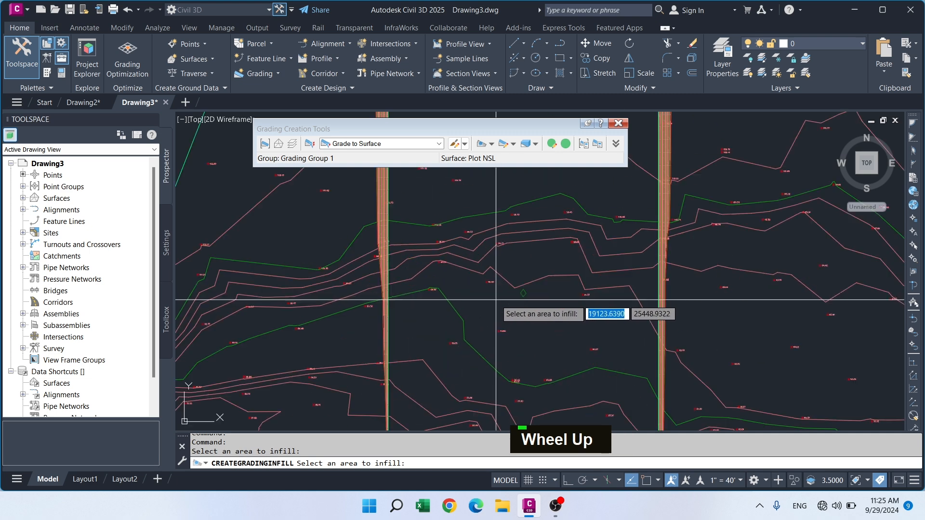
key(Escape)
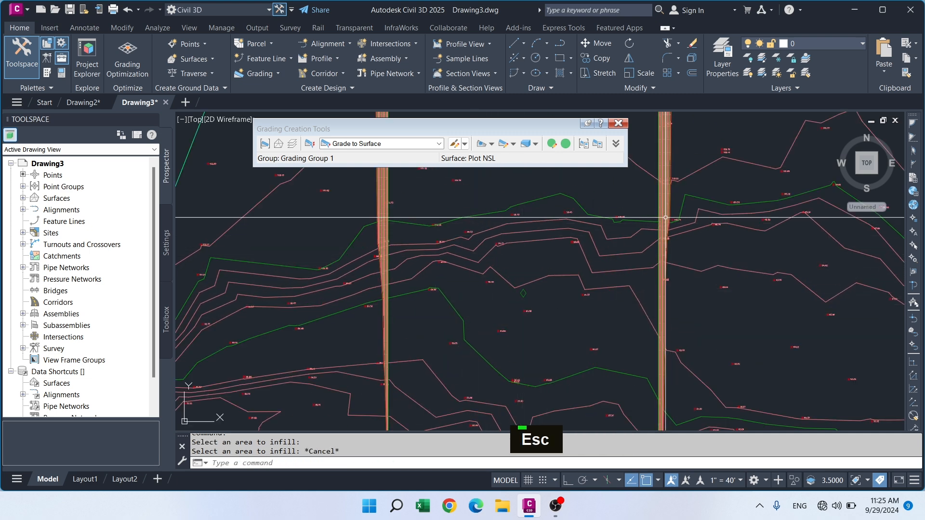
- Inspect the infilled Grading Plot surface from several angles in the Object Viewer using the Shades of Gray visual style
click(664, 205)
right_click(664, 206)
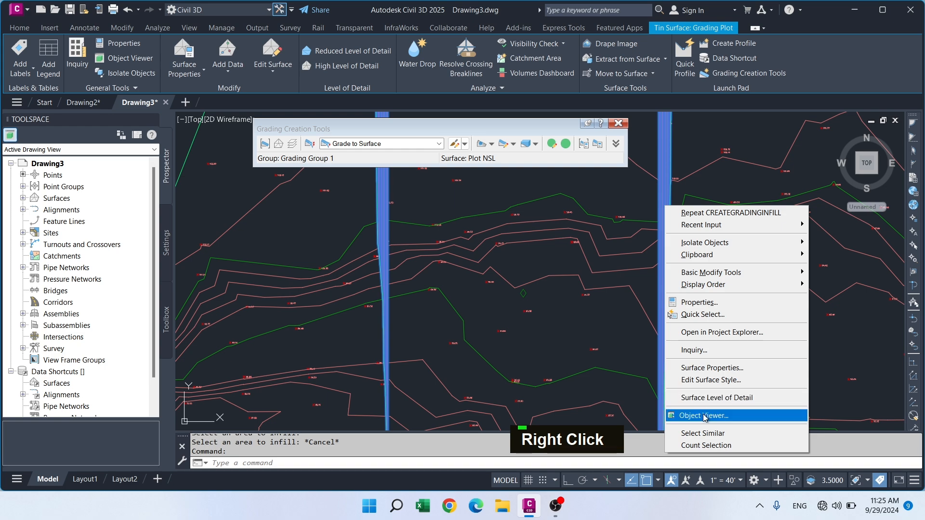
click(706, 415)
drag(522, 316, 383, 228)
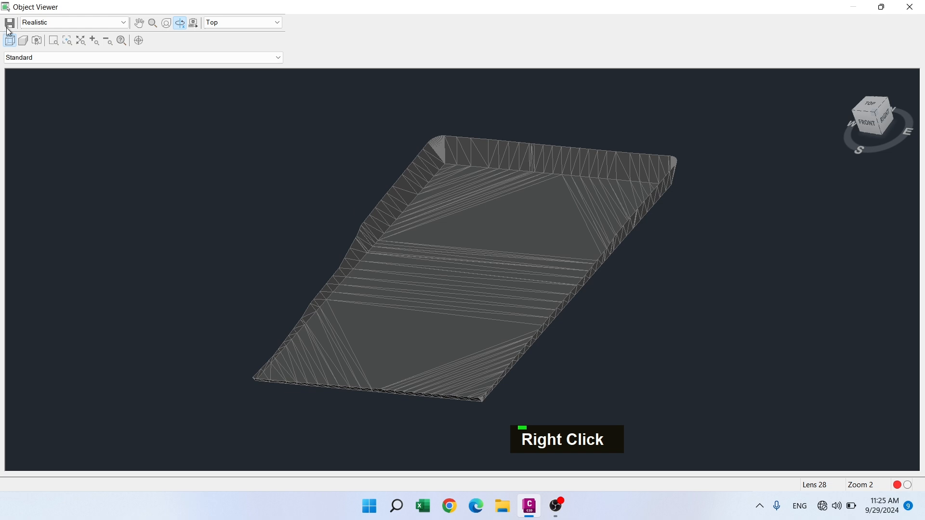
click(82, 24)
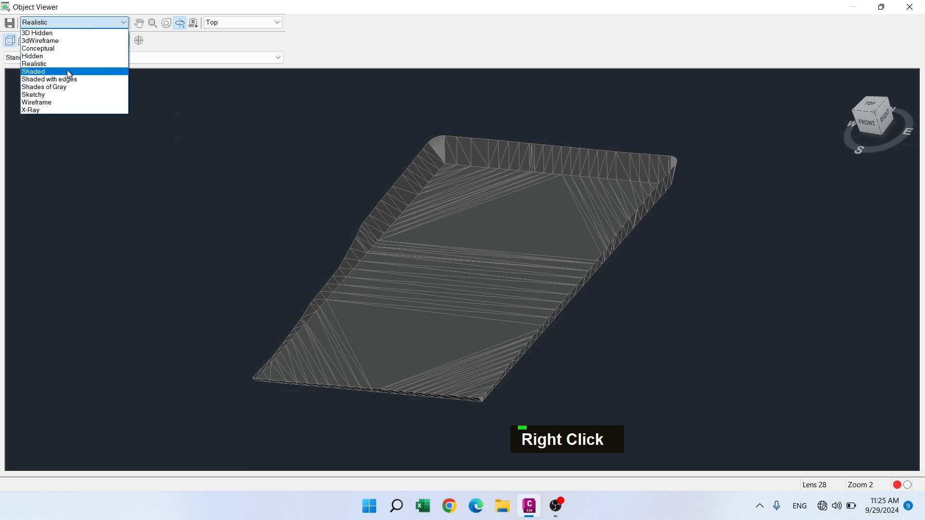
click(50, 88)
drag(429, 220, 479, 262)
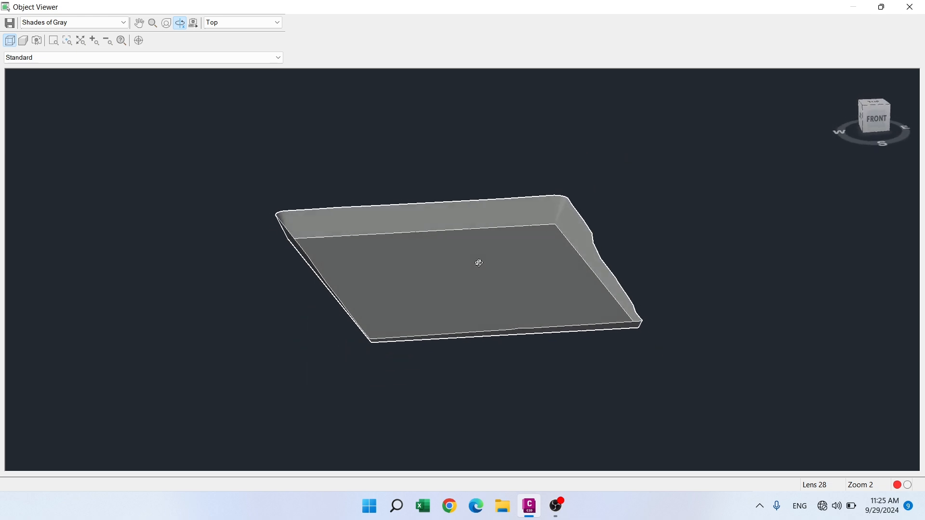
drag(460, 259, 494, 308)
drag(451, 287, 444, 310)
key(Escape)
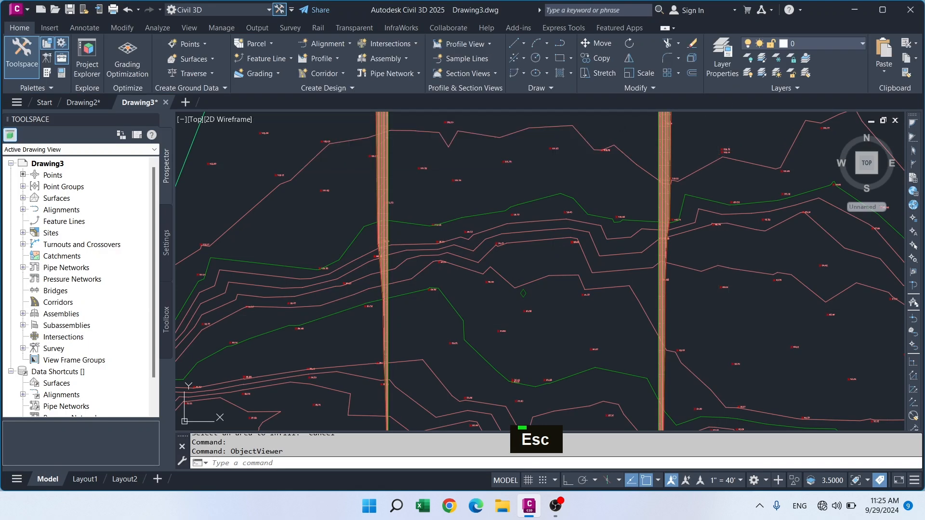
- Review the Grading Plot and Plot NSL surfaces listed for the drawing, expanding the contents of each
scroll(456, 220, down, 5)
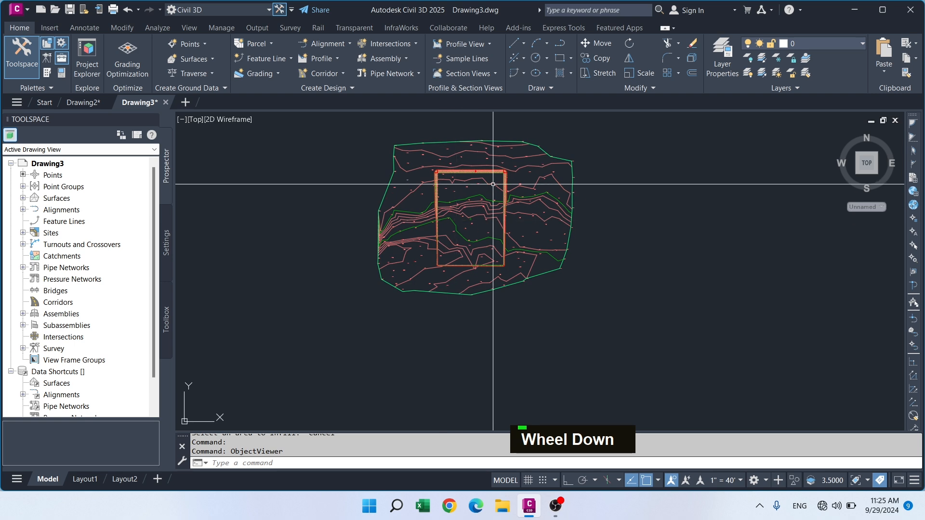
scroll(487, 183, up, 4)
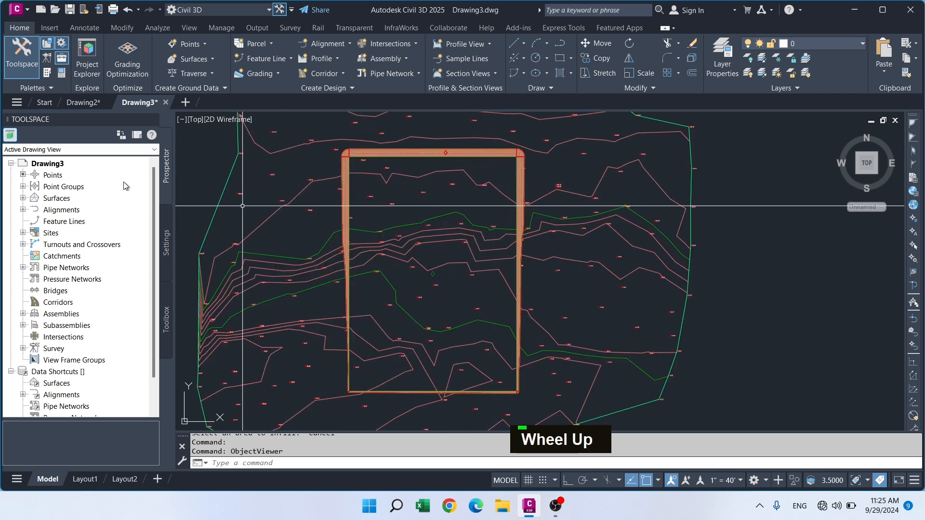
click(23, 198)
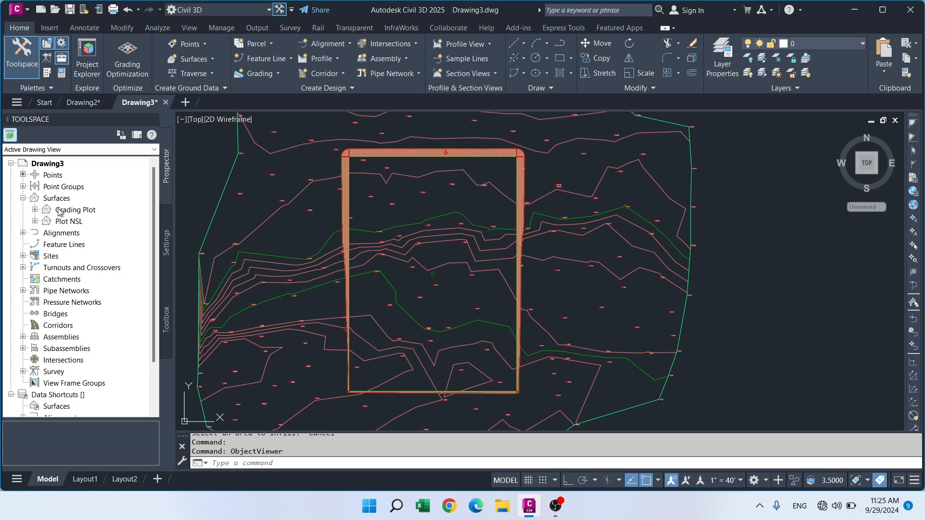
click(35, 210)
click(35, 210)
click(35, 221)
key(Escape)
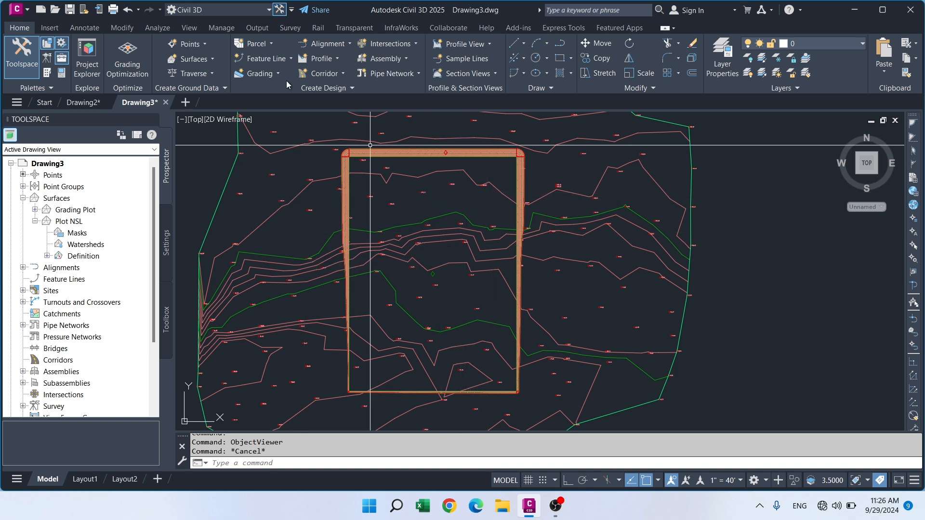
- Reopen the Grading Creation Tools and bring up the Grading Volume Tools for Grading Group 1
click(260, 73)
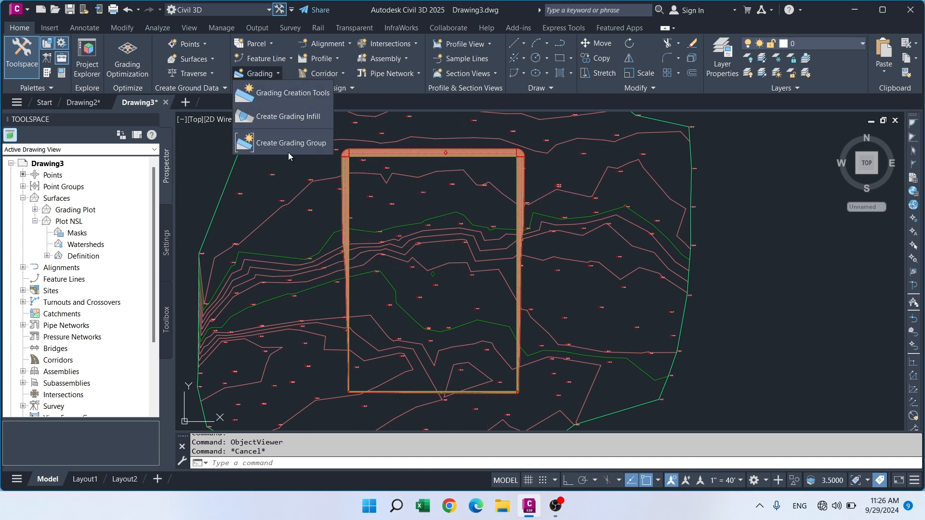
click(299, 94)
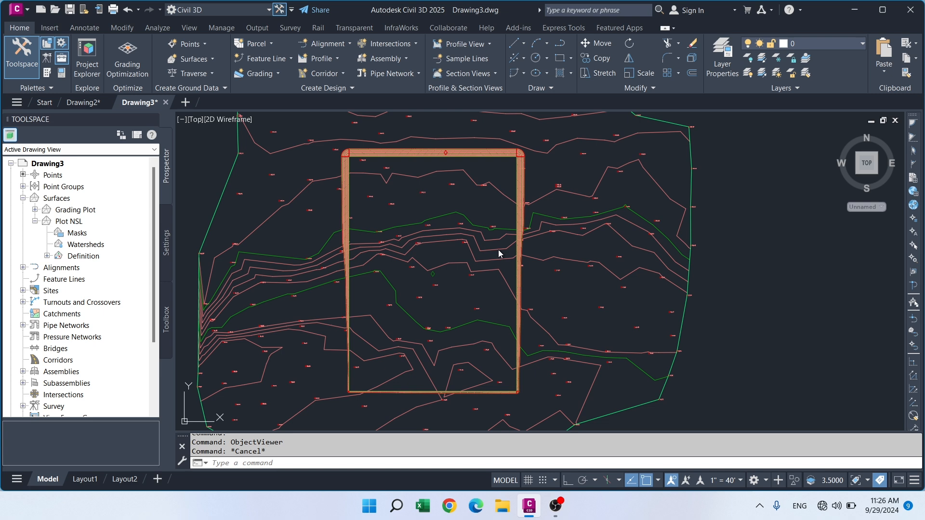
click(452, 170)
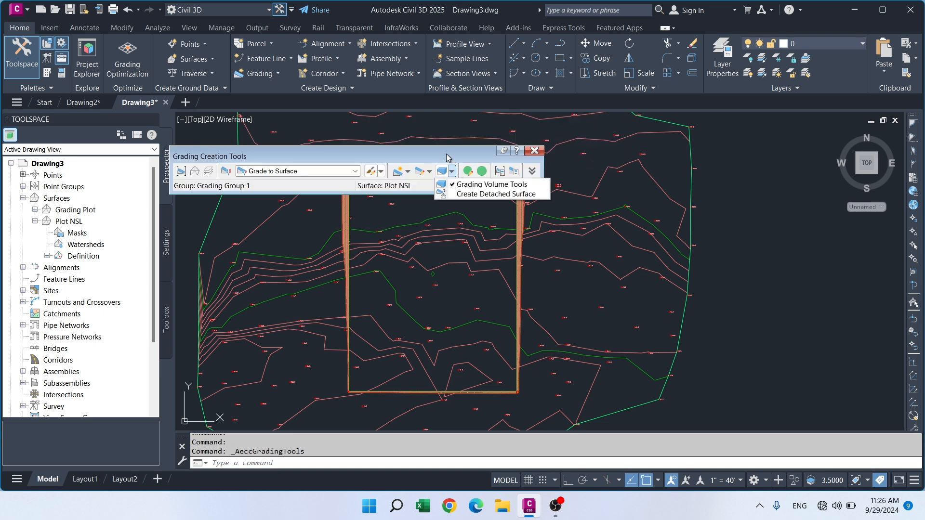
click(448, 154)
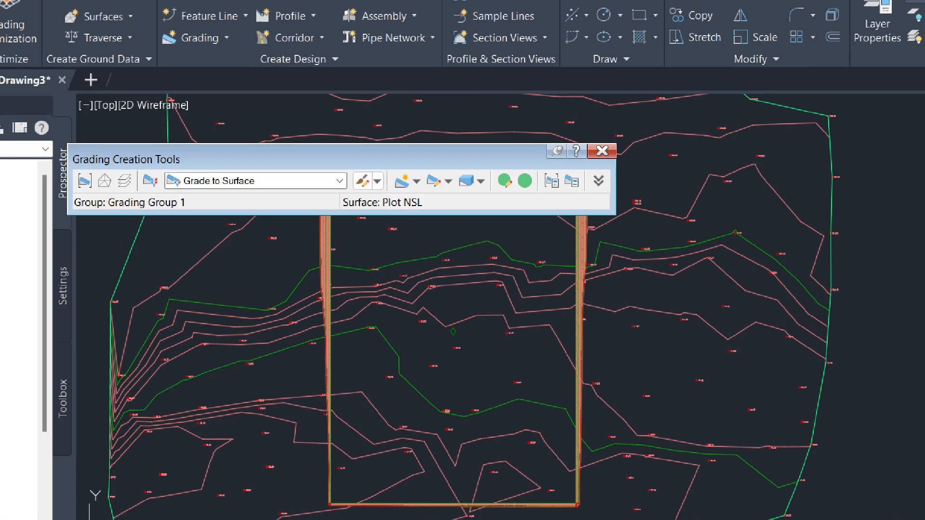
key(ctrl)
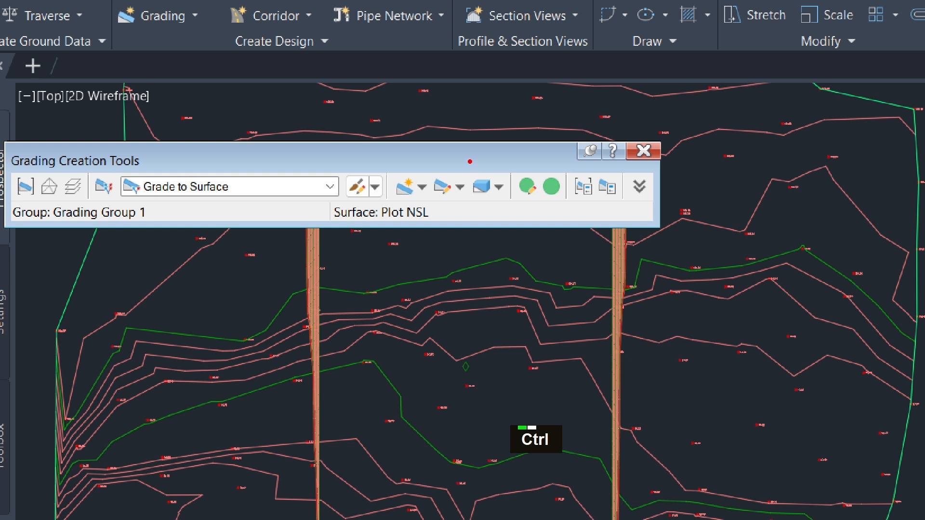
ctrl+click(470, 161)
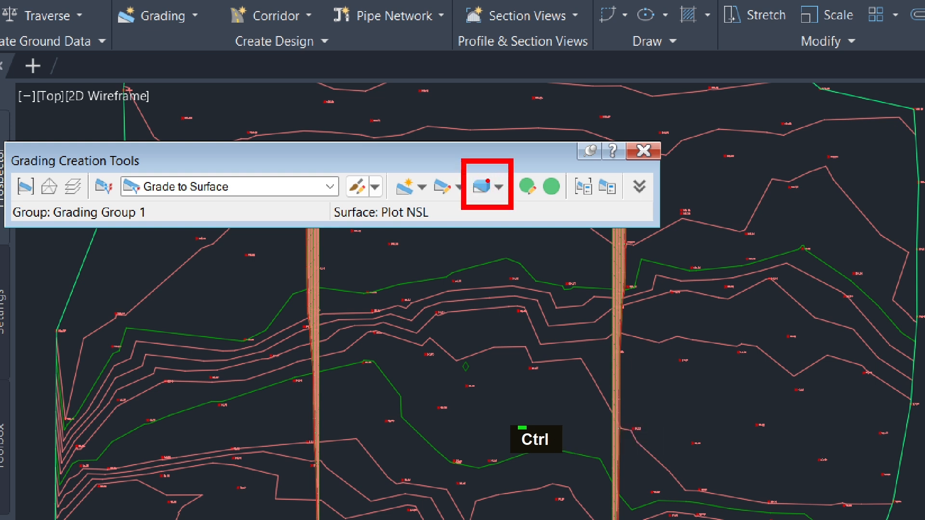
key(Escape)
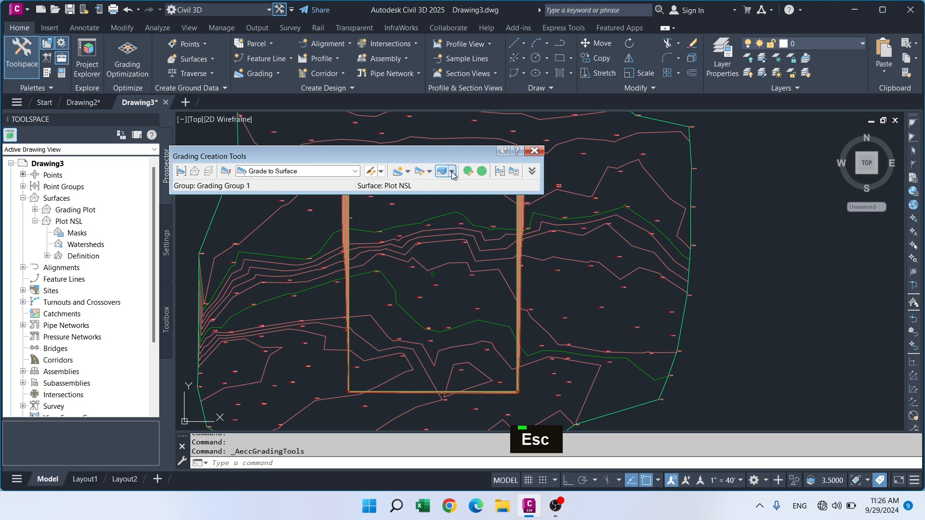
click(453, 172)
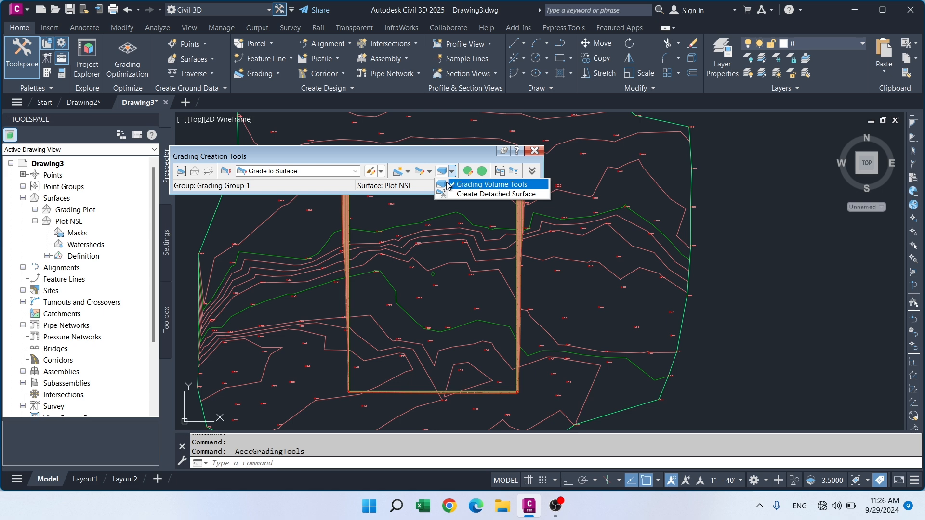
click(443, 173)
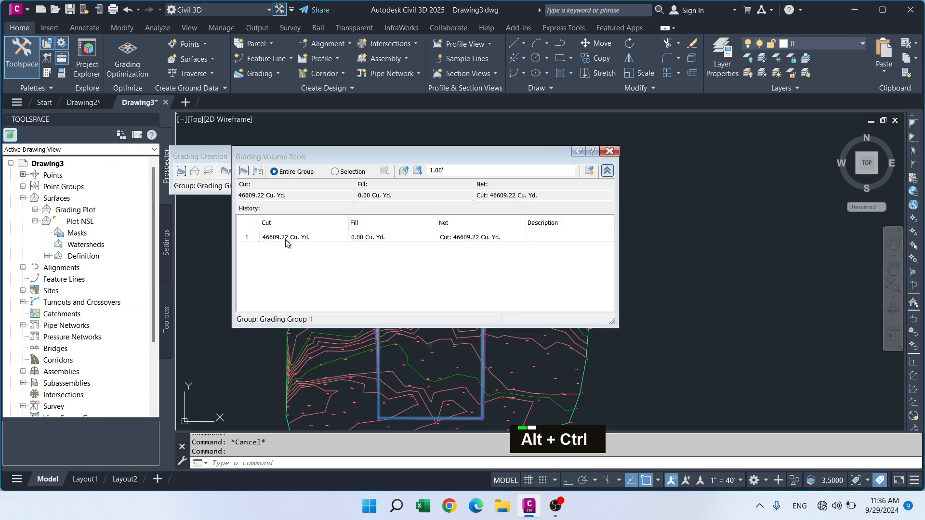
- Examine the entire group's cut, fill and net volumes, the raise/lower increment and the auto-balance option in Grading Volume Tools
key(ctrl+alt+1)
click(285, 240)
ctrl+drag(236, 220, 357, 253)
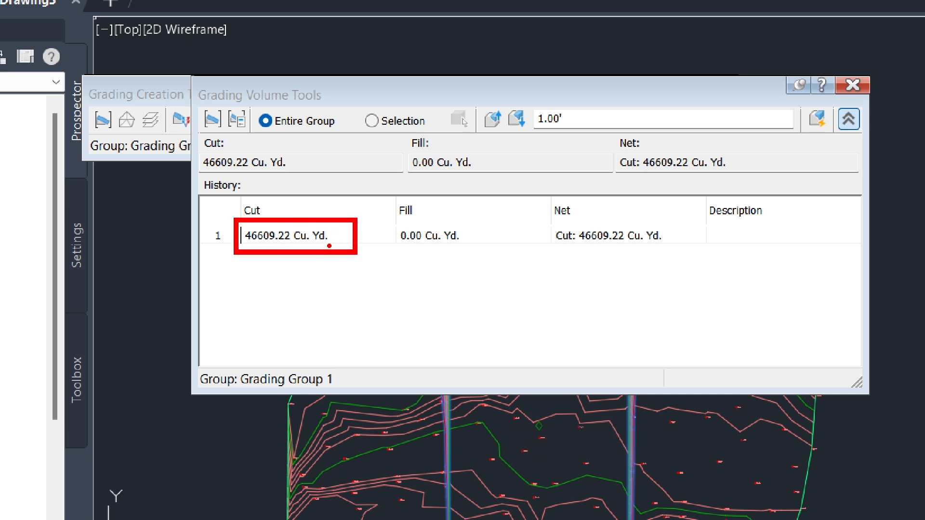
ctrl+drag(395, 220, 487, 249)
ctrl+drag(546, 223, 676, 256)
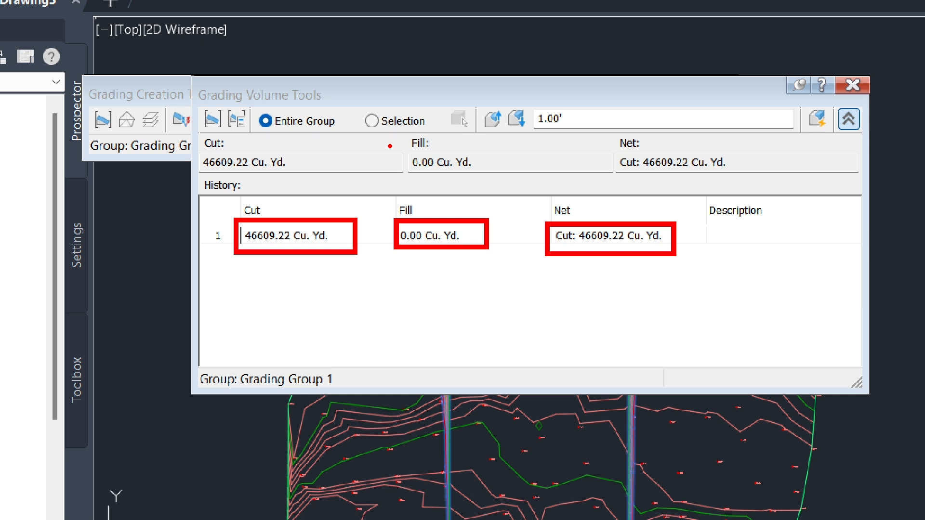
ctrl+drag(479, 98, 538, 140)
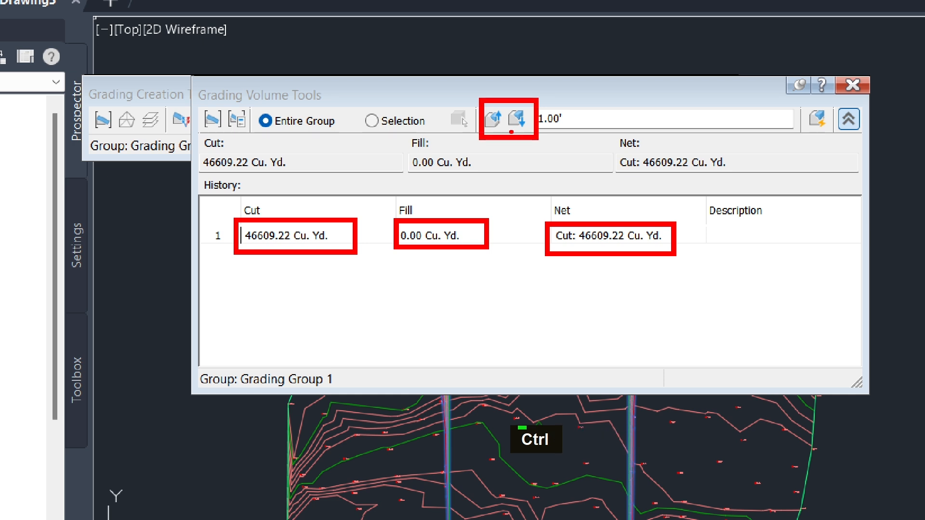
mouse_move(227, 268)
ctrl+mouse_down()
mouse_move(736, 328)
mouse_move(739, 336)
ctrl+mouse_up()
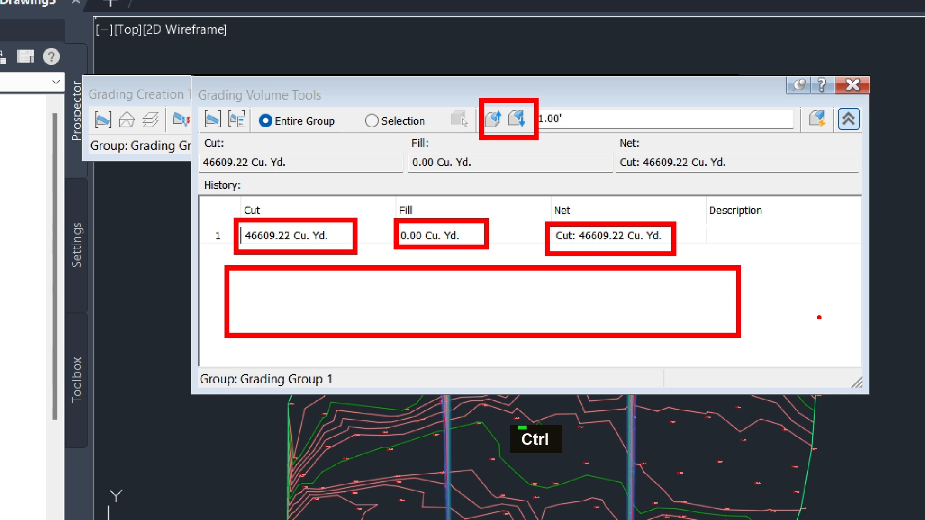
key(e)
ctrl+drag(796, 101, 841, 137)
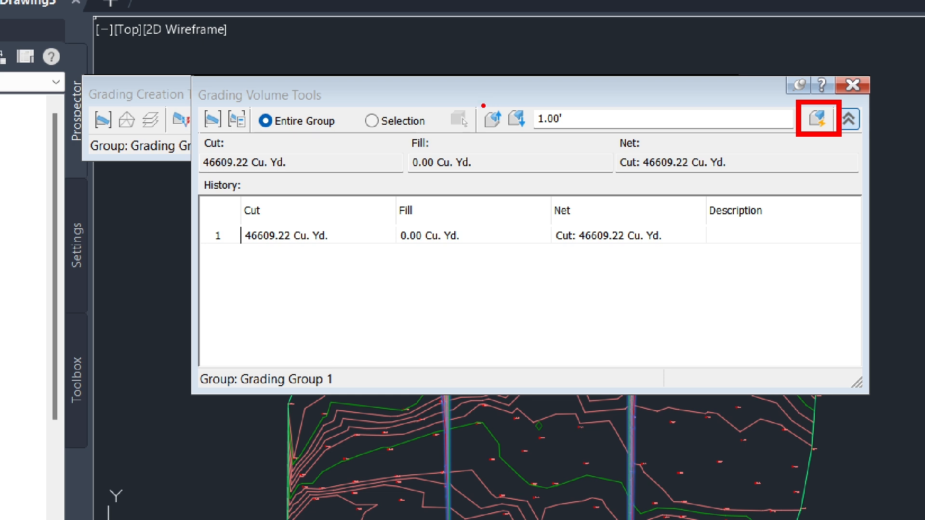
mouse_move(482, 104)
ctrl+mouse_down()
mouse_move(542, 142)
mouse_move(597, 142)
ctrl+mouse_up()
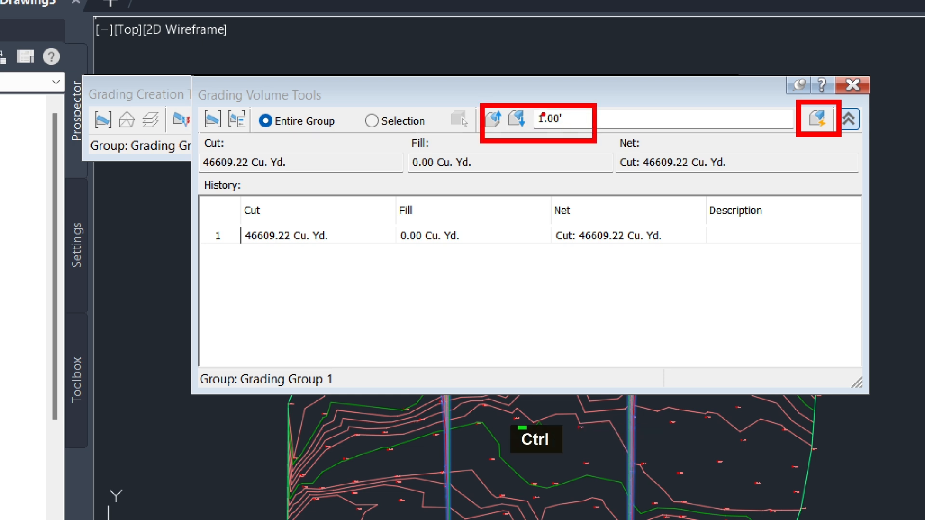
ctrl+drag(533, 109, 560, 125)
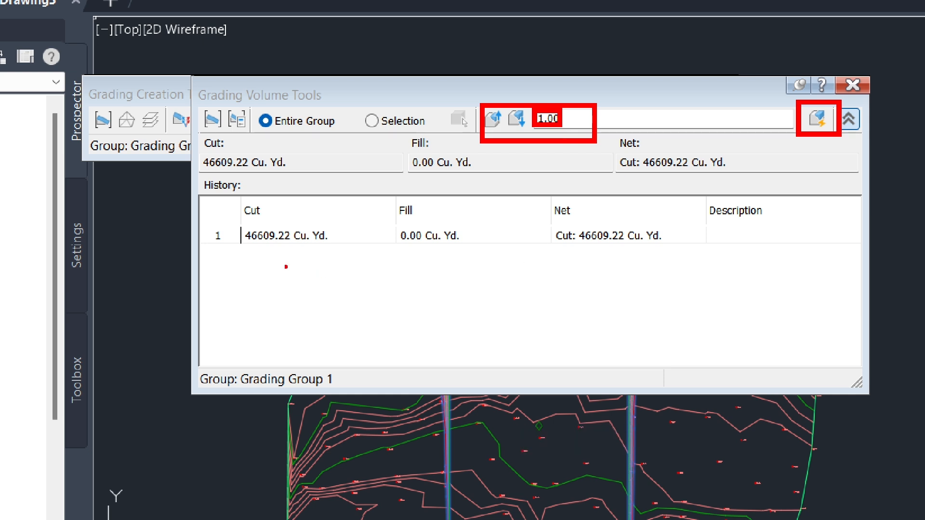
key(ctrl)
key(ctrl)
key(Escape)
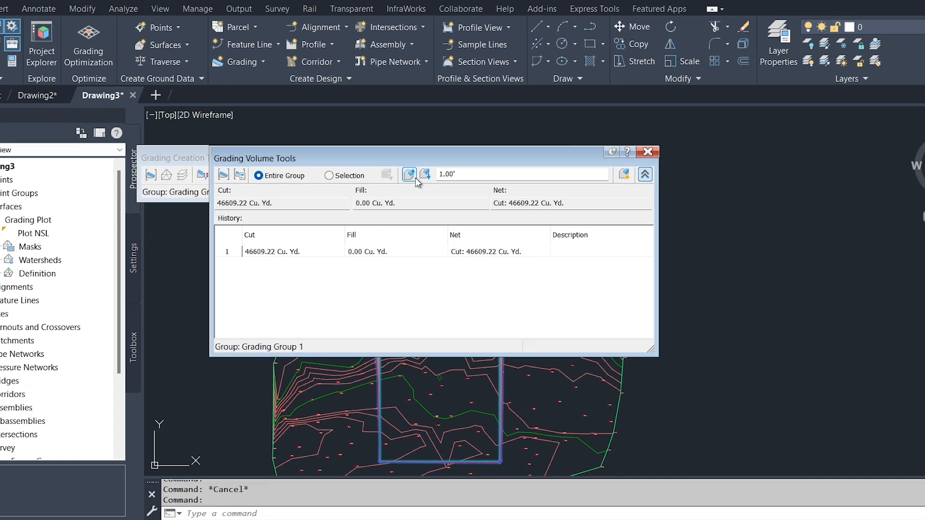
- Compare the Plot NSL and Grading Plot surface elevations at a point inside the plot
scroll(432, 365, down, 3)
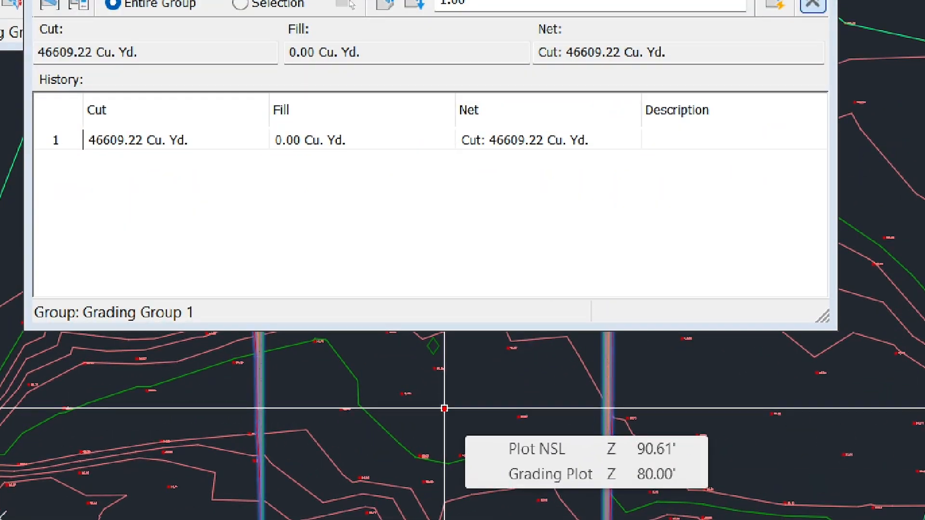
ctrl+click(444, 408)
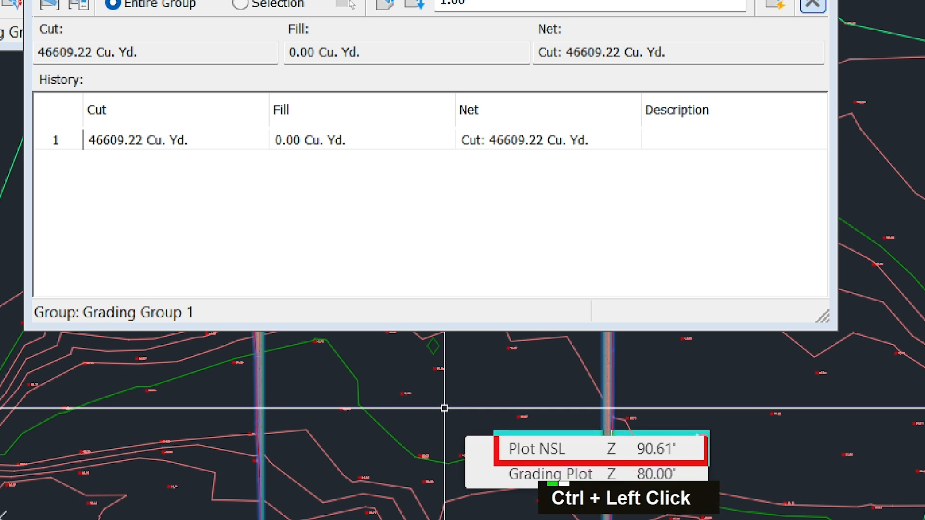
ctrl+click(444, 408)
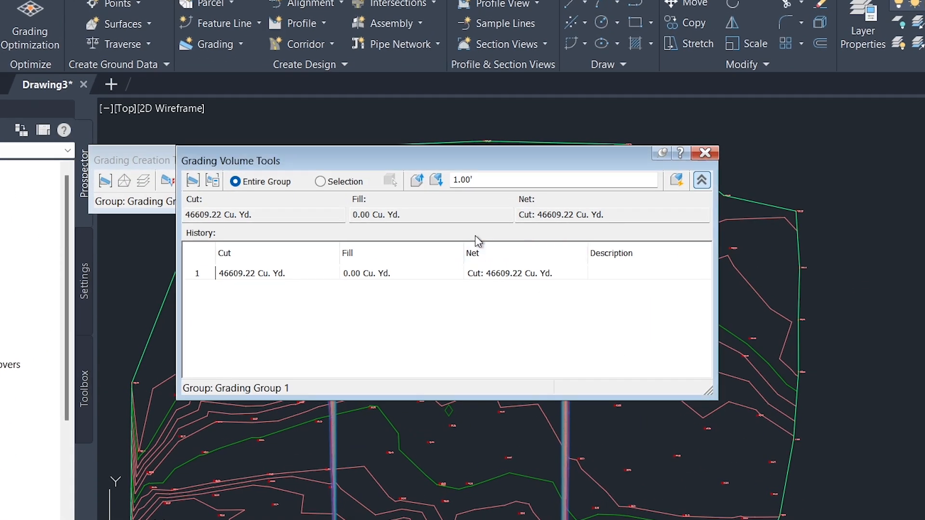
- Raise the entire grading group by 1.00' and check the Grading Plot elevation inside the plot
click(422, 183)
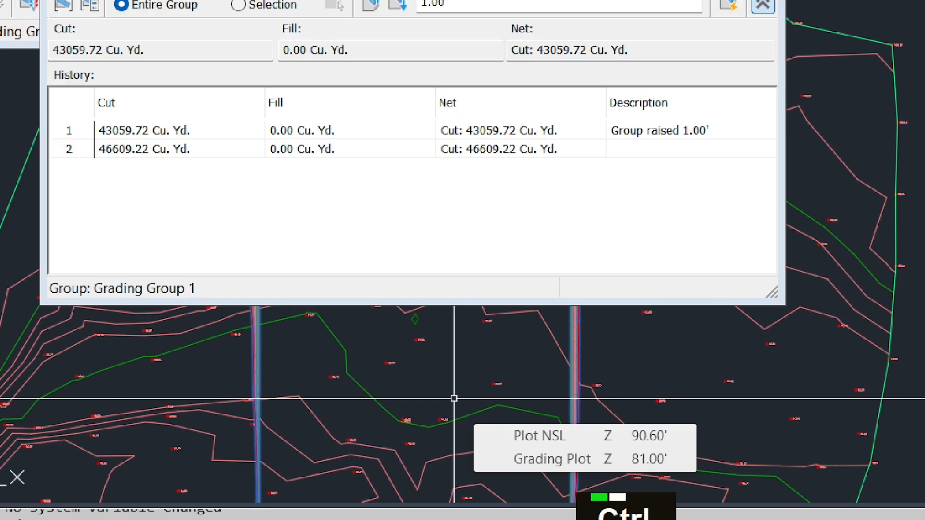
key(ctrl+alt+z)
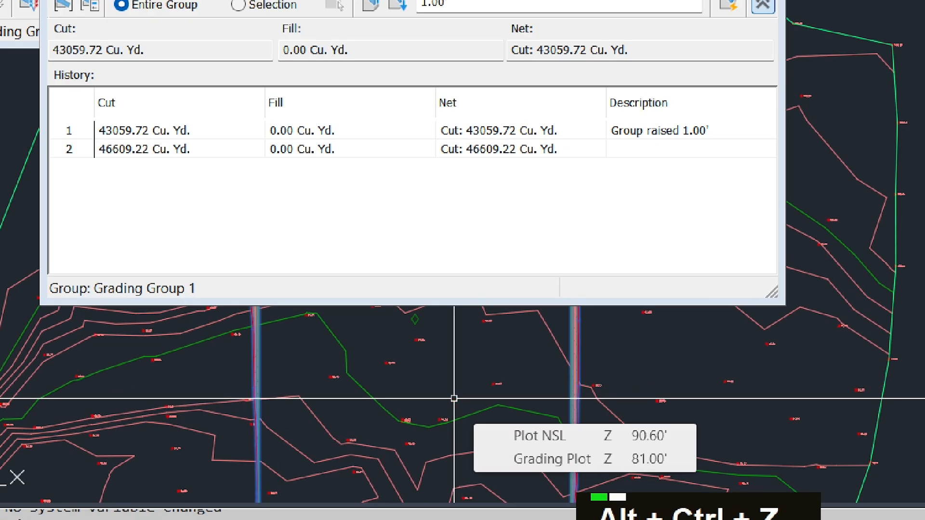
key(ctrl)
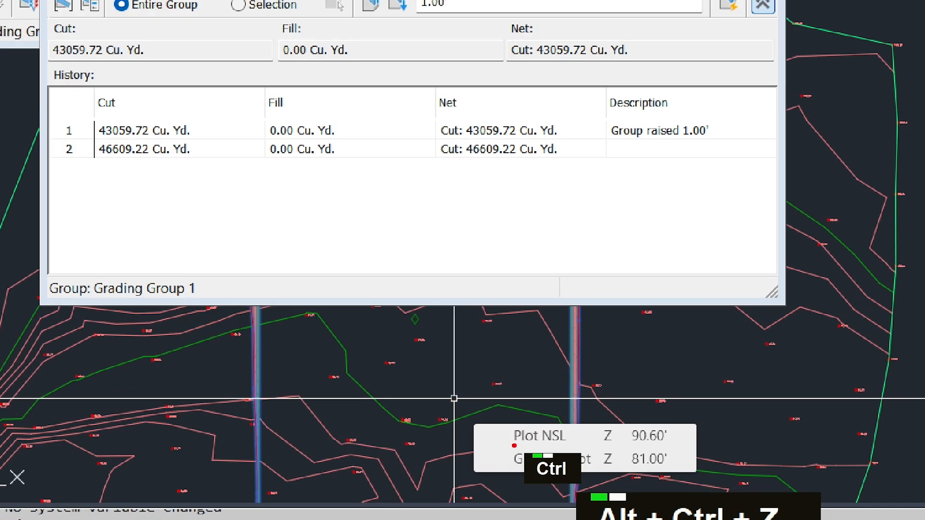
ctrl+click(454, 398)
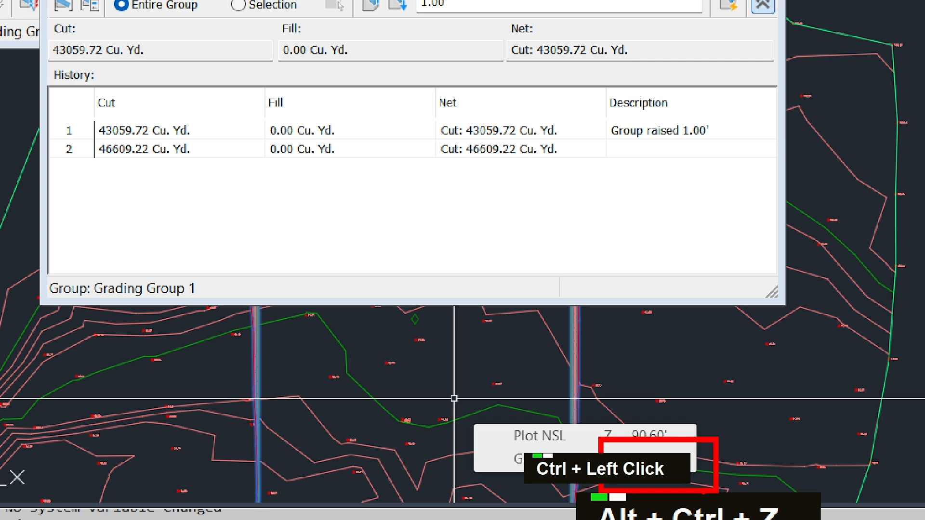
key(Escape)
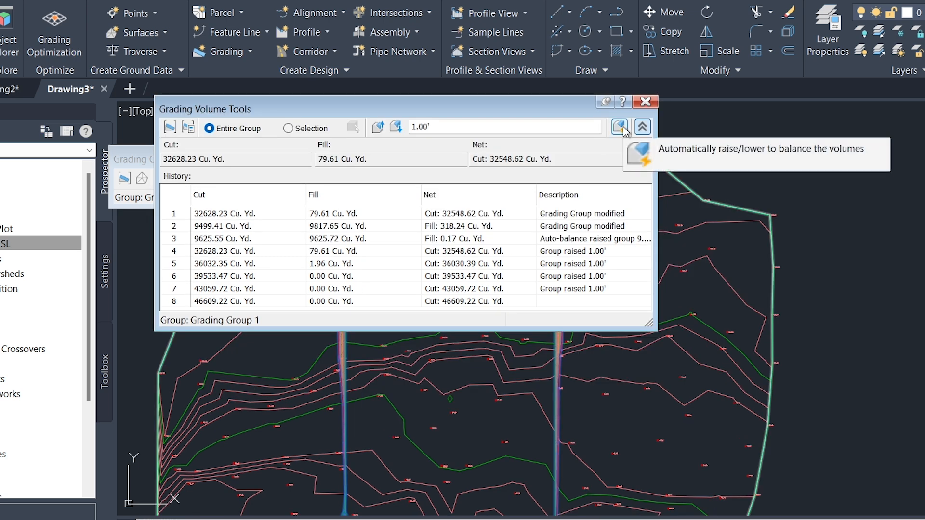
- Auto-balance the grading group's cut and fill volumes with a required volume of 0.00 Cu. Yd
click(620, 127)
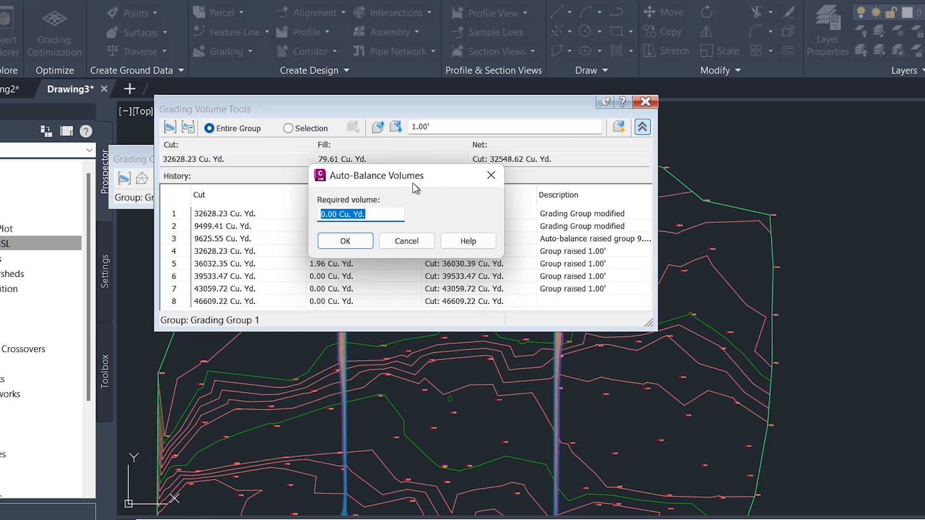
click(347, 238)
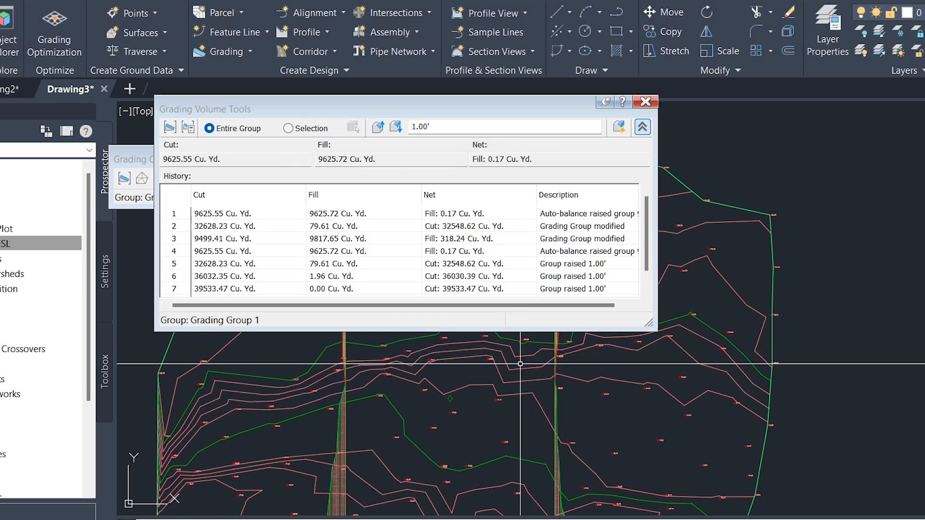
- Inspect the balanced grading around the plot, comparing Grading Plot and Plot NSL elevations at several locations
mouse_move(463, 380)
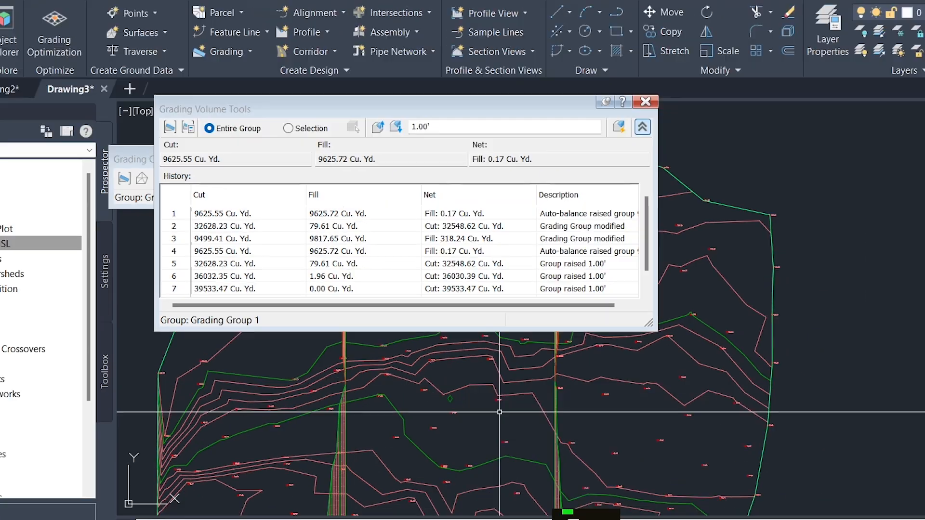
scroll(499, 411, down, 3)
scroll(479, 446, up, 6)
mouse_move(479, 445)
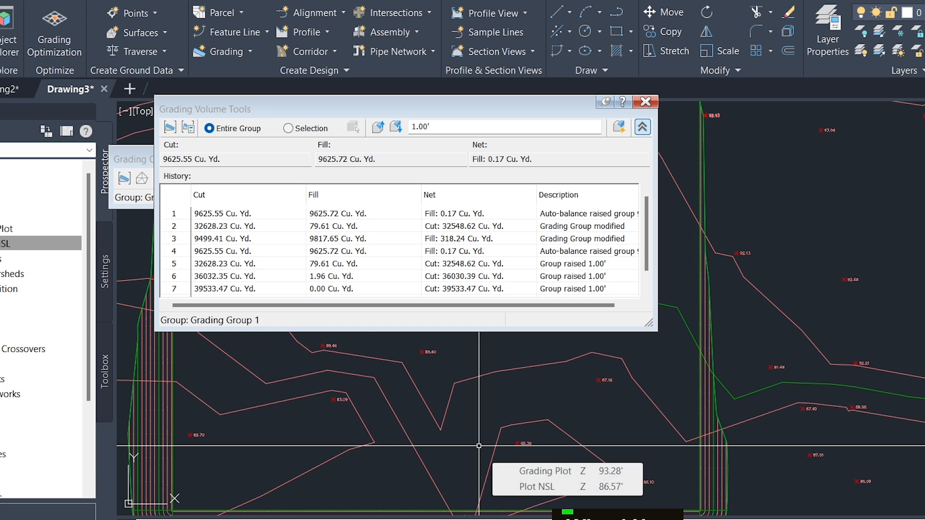
scroll(479, 446, down, 8)
scroll(495, 463, up, 6)
scroll(494, 464, up, 4)
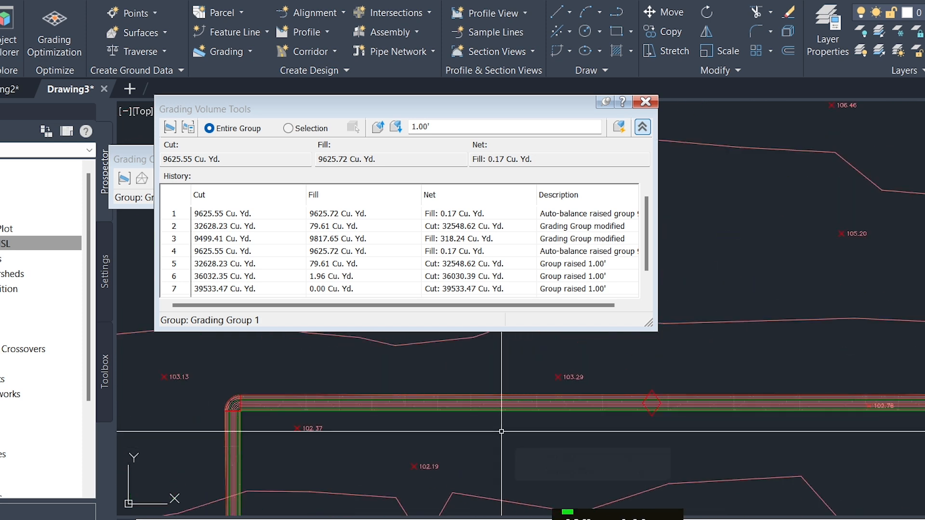
mouse_move(502, 431)
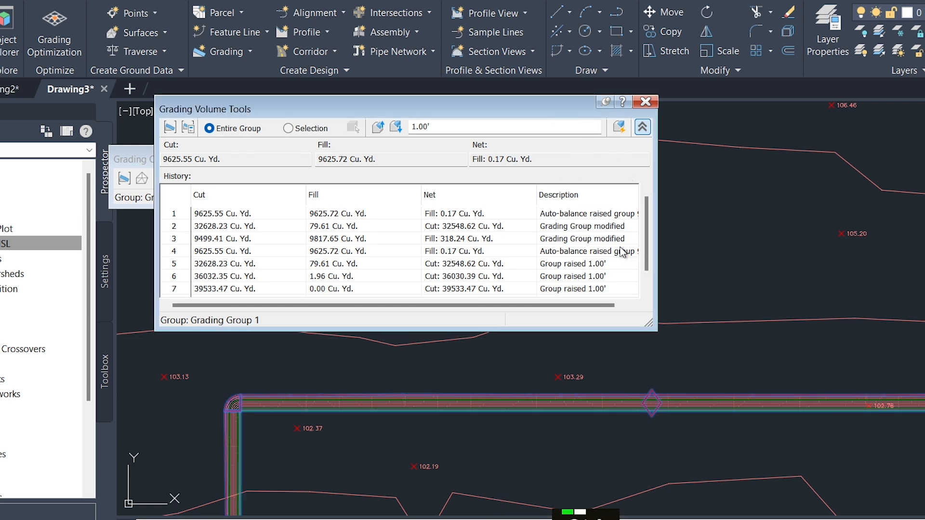
- Undo the auto-balance and all earlier 1.00' raises of the grading group, and check the surface elevations inside the plot
middle_click(610, 374)
middle_click(610, 374)
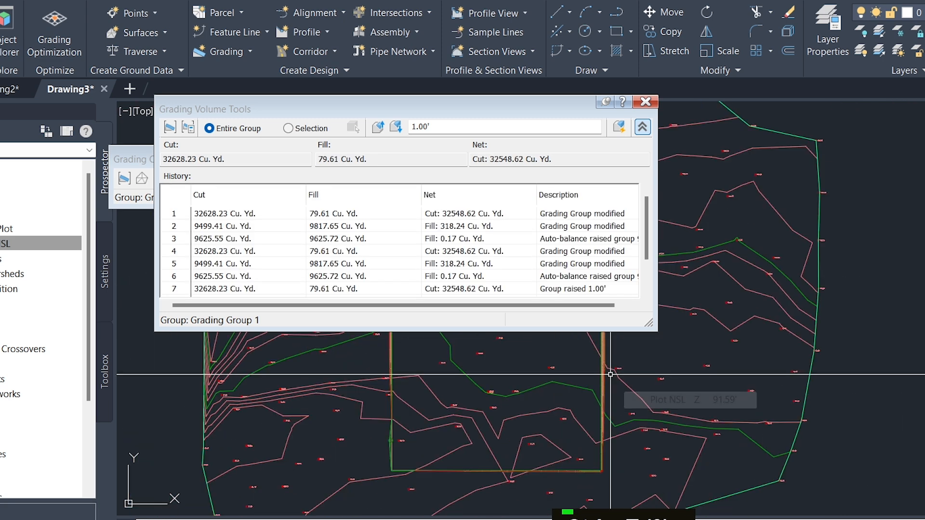
scroll(611, 375, down, 3)
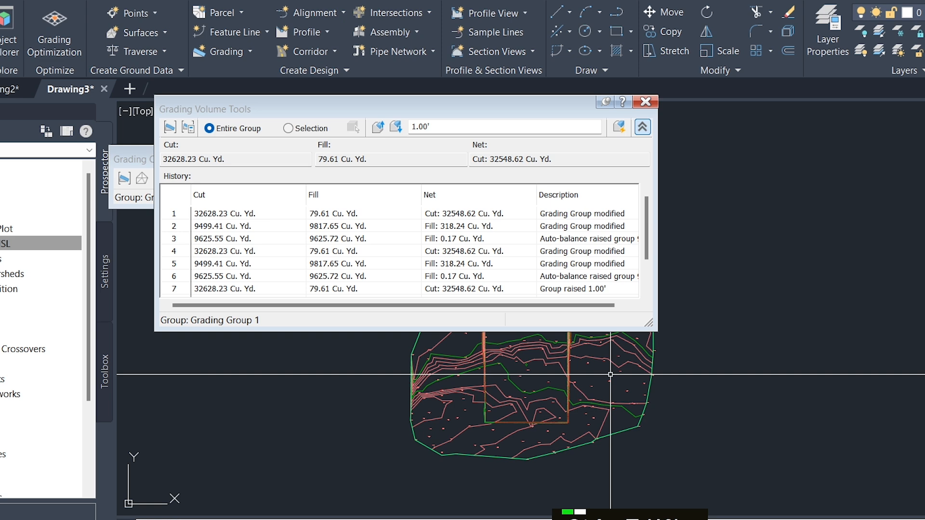
scroll(579, 366, up, 4)
key(ctrl+z)
key(ctrl+z)
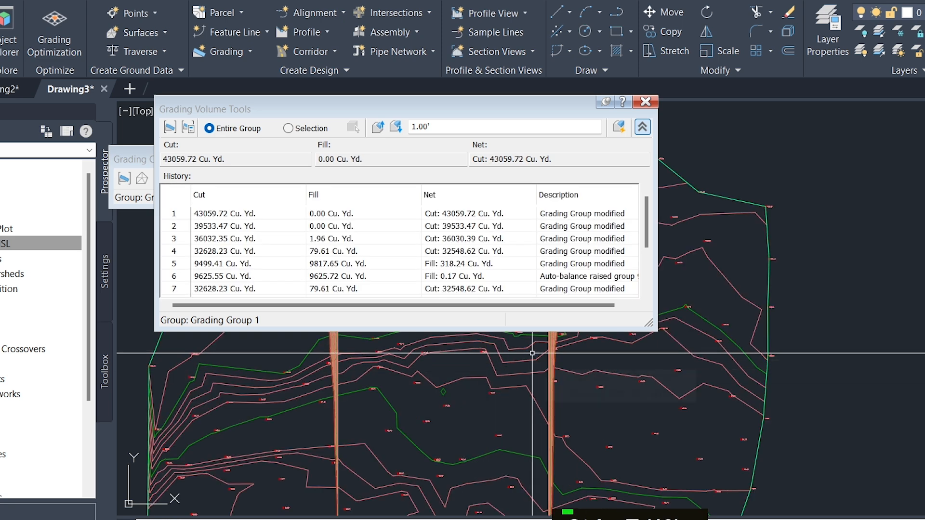
key(ctrl+z)
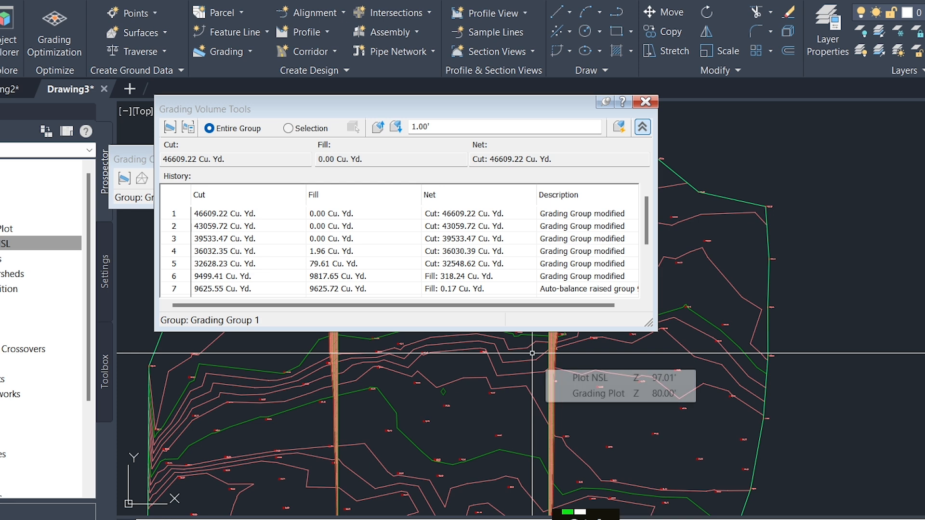
scroll(532, 353, down, 2)
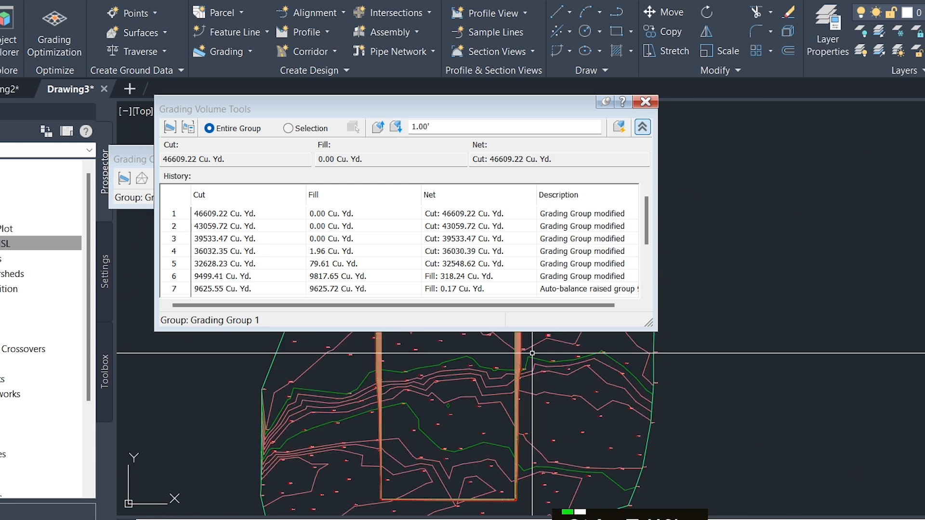
scroll(448, 401, up, 4)
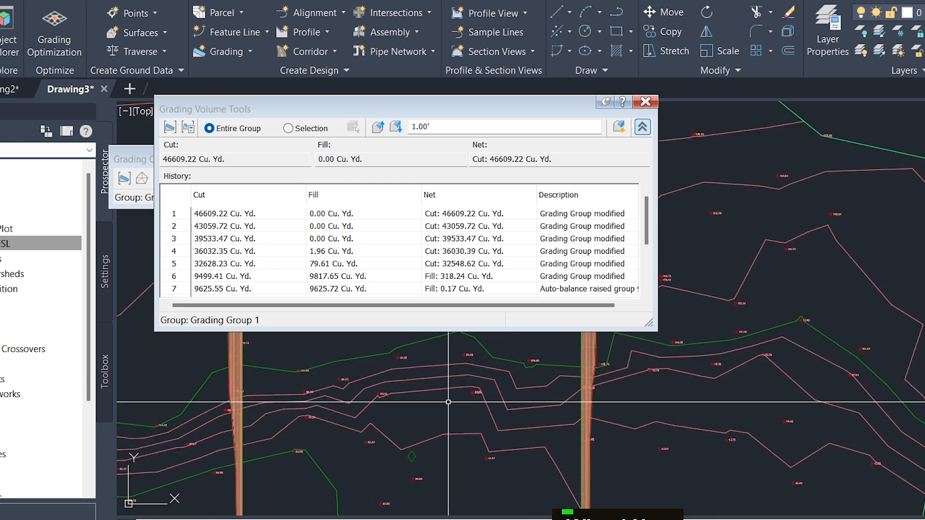
mouse_move(448, 402)
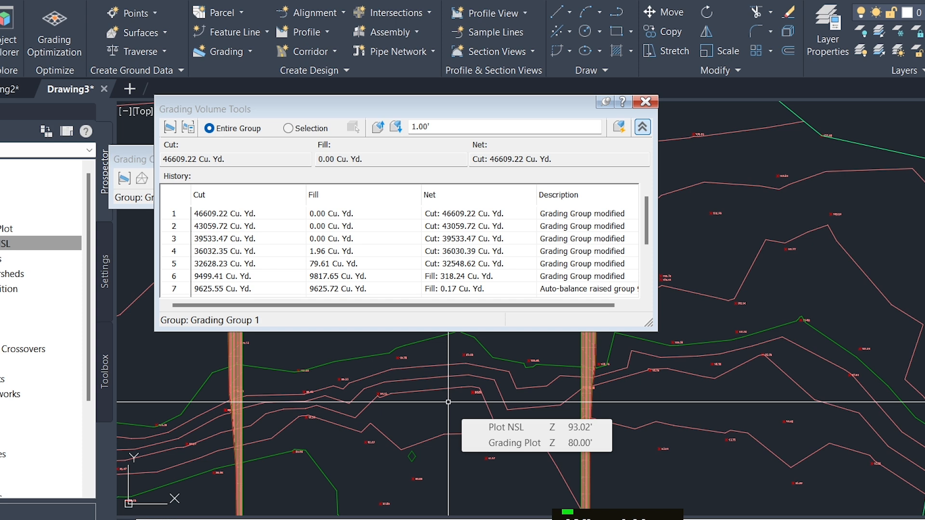
- Raise the entire grading group by 1.00' and close the grading volume and grading creation tools
click(378, 127)
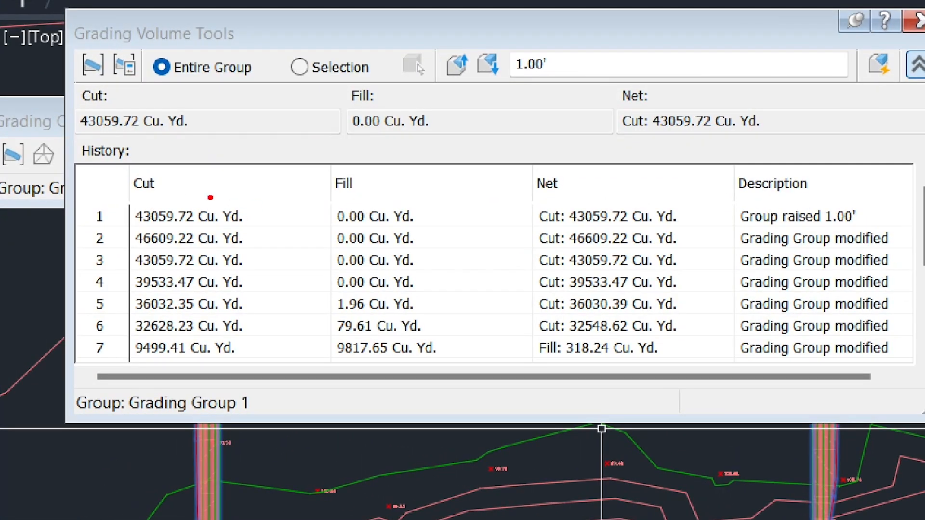
mouse_move(122, 193)
ctrl+mouse_down()
mouse_move(597, 230)
mouse_move(827, 230)
ctrl+mouse_up()
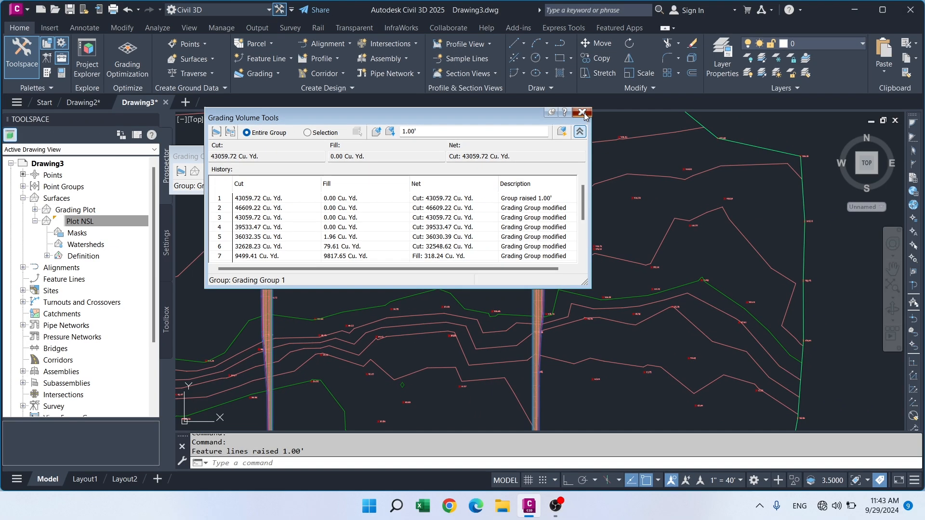
click(582, 112)
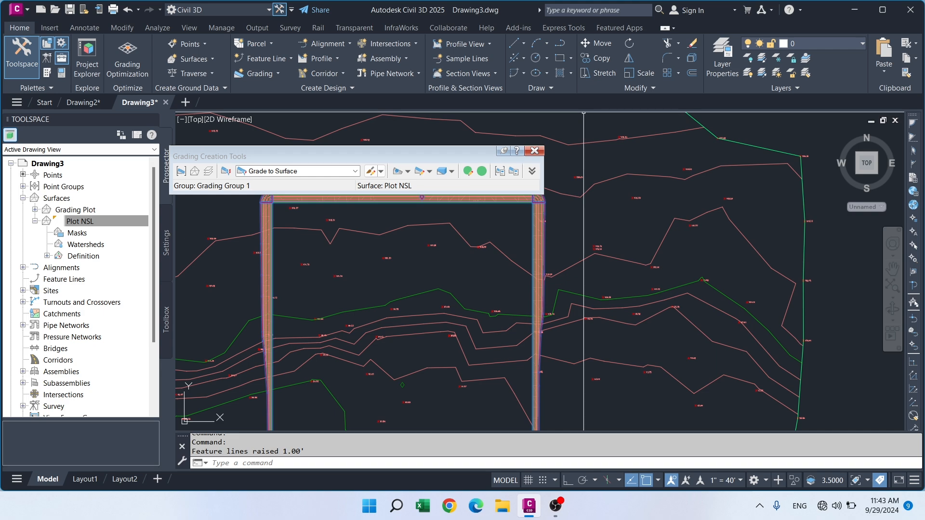
click(537, 149)
key(Escape)
key(Escape)
key(Escape)
- Open the Volumes Dashboard and start a new TIN volume surface named "Vol Sur plot"
click(157, 28)
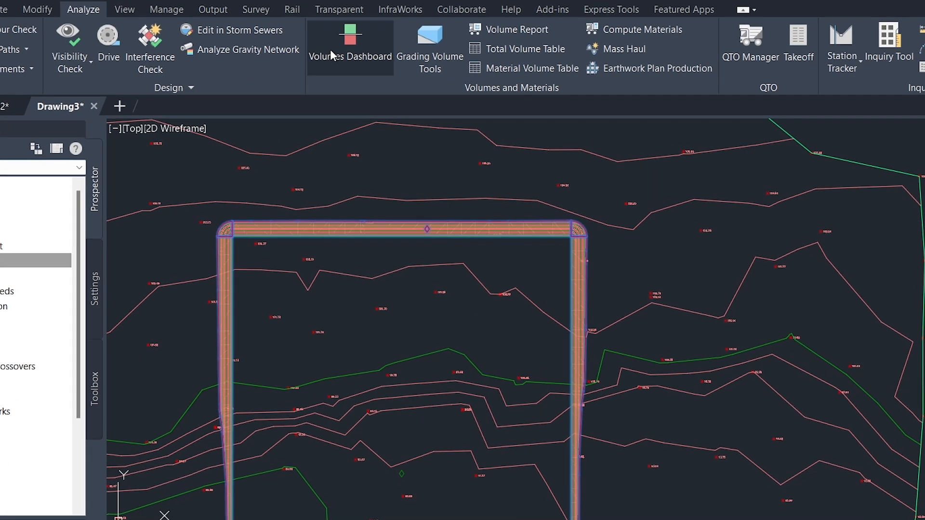
click(331, 52)
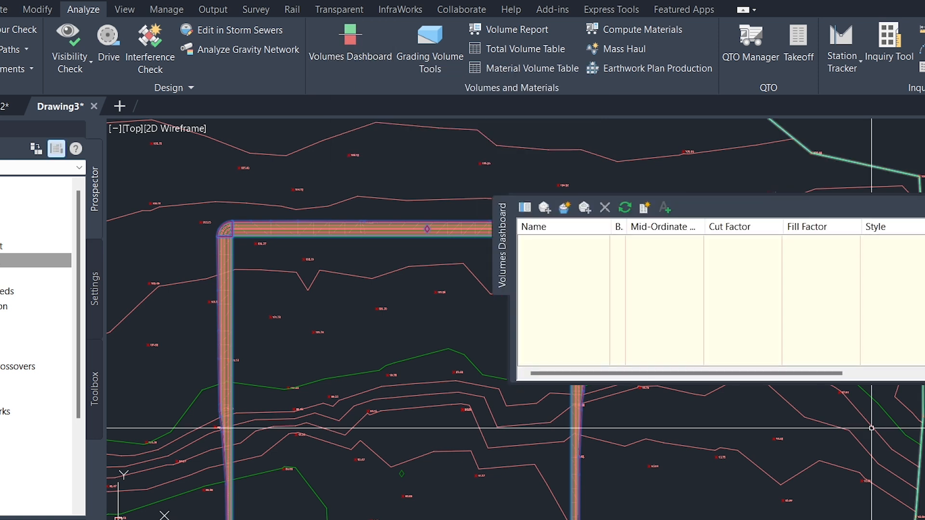
click(565, 209)
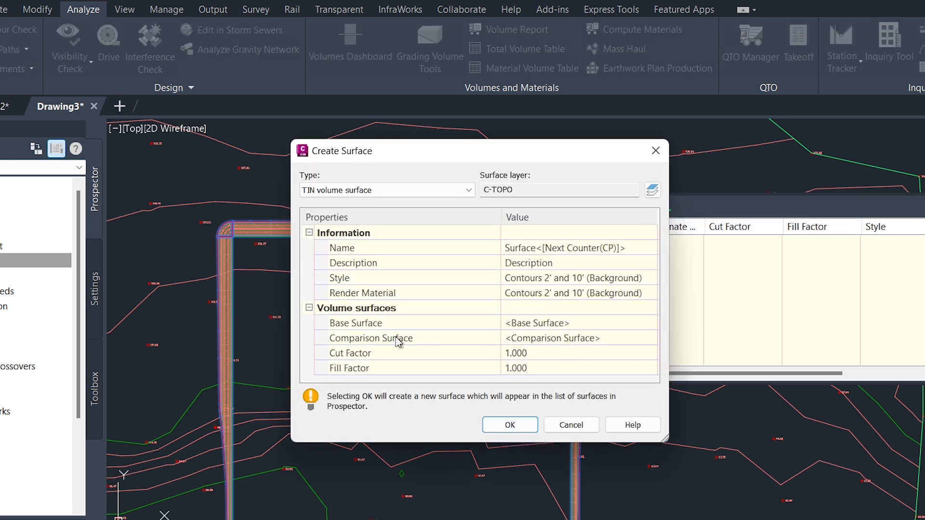
click(629, 246)
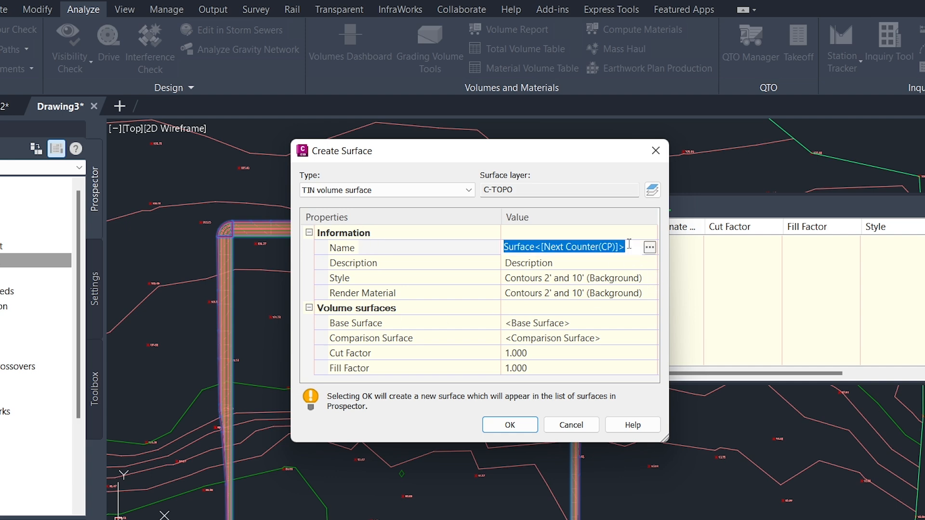
text(Vol Sur plot)
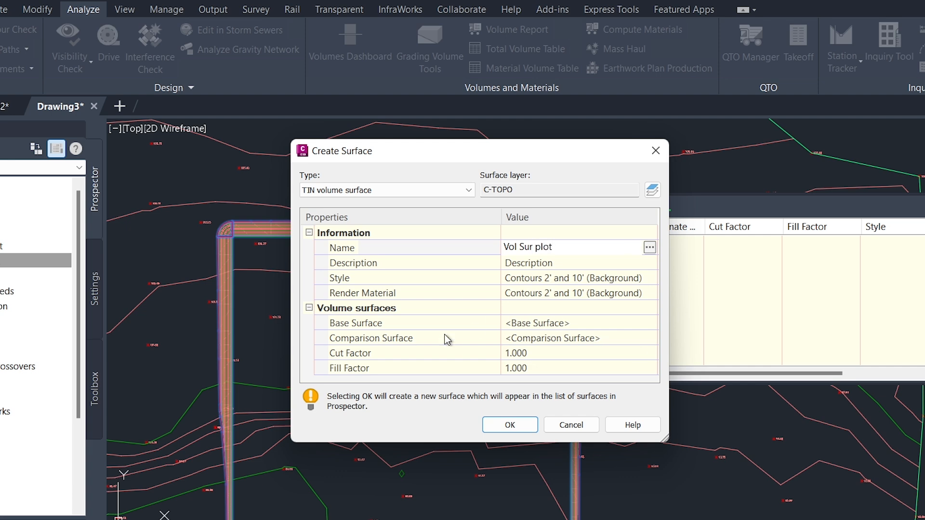
key(Return)
- Create the volume surface with Plot NSL as the base surface and Grading Plot as the comparison surface
click(627, 324)
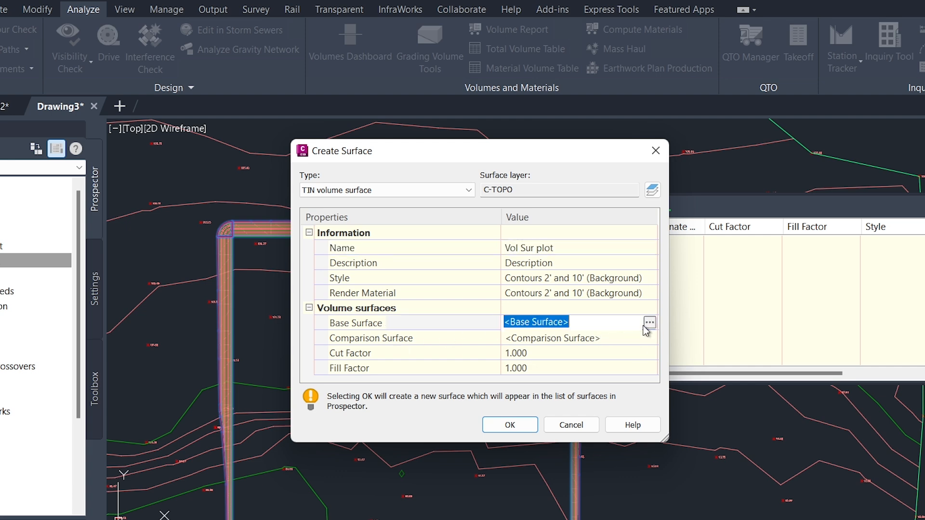
click(649, 324)
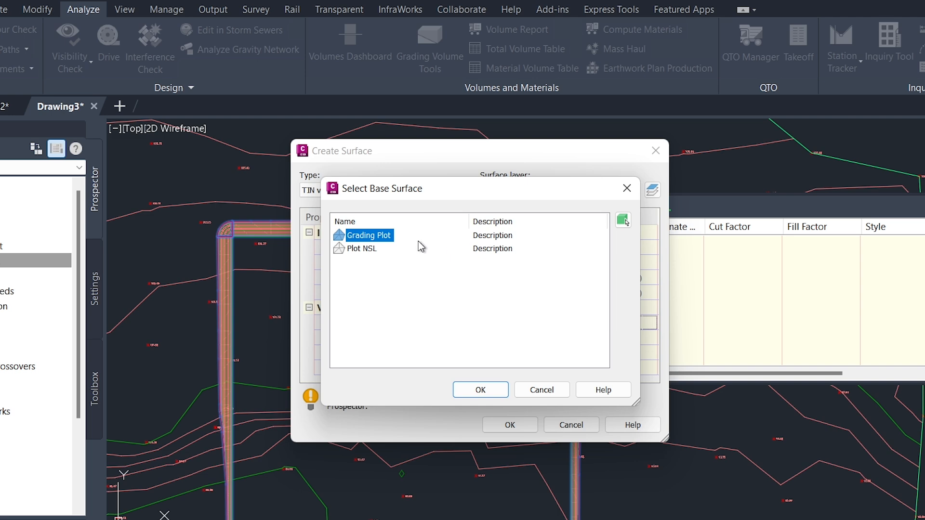
click(364, 250)
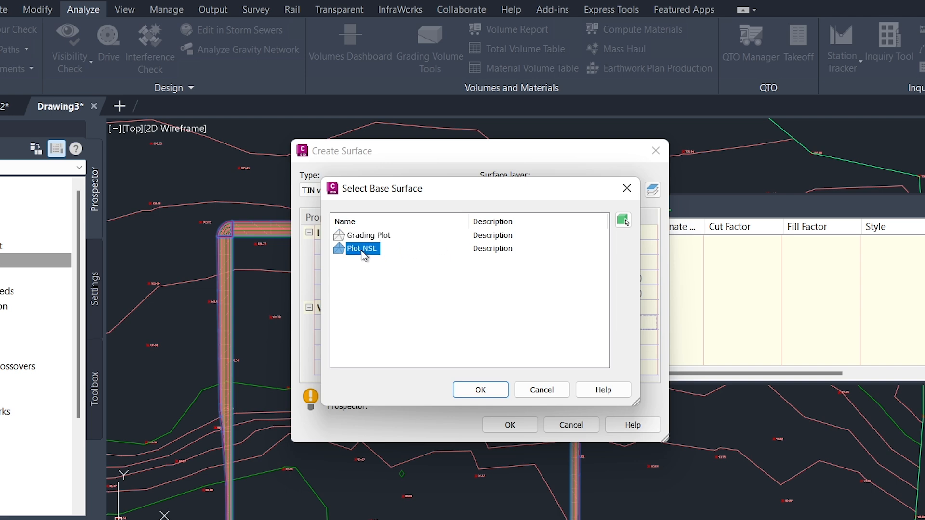
click(492, 388)
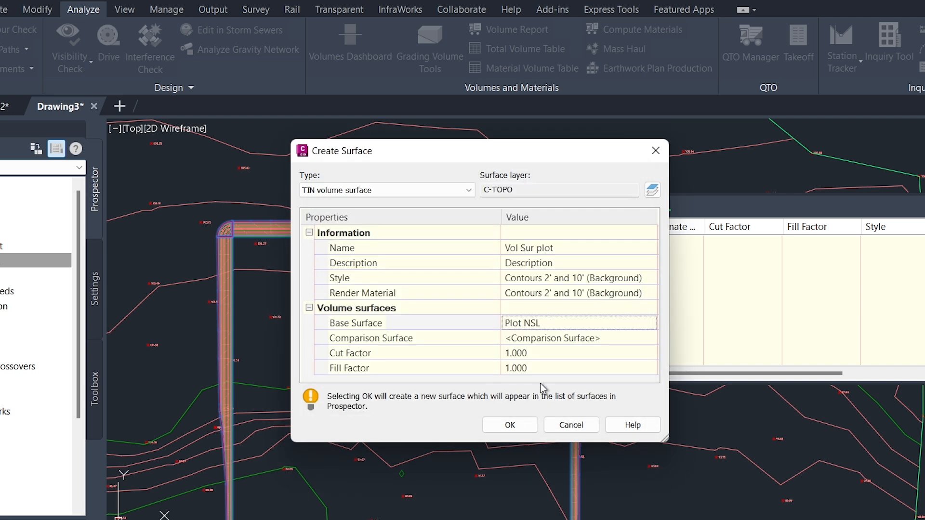
click(613, 337)
click(649, 337)
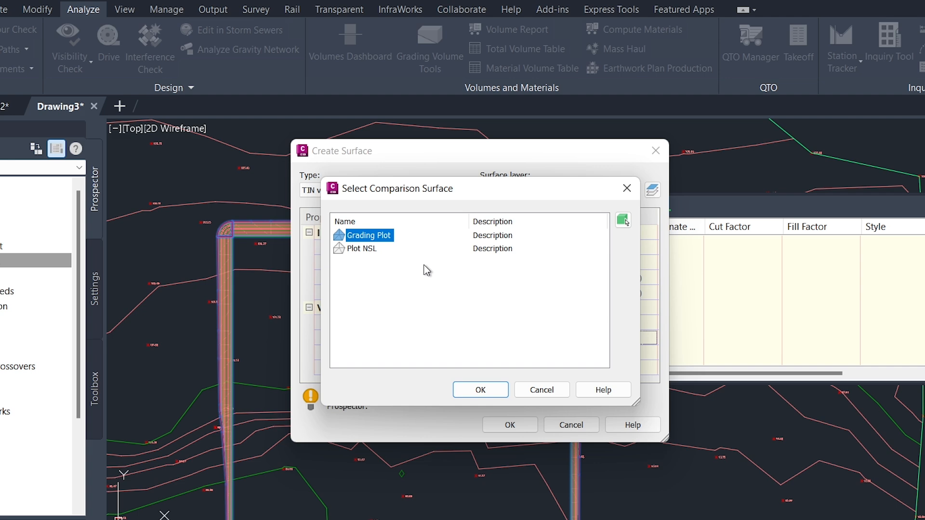
click(478, 389)
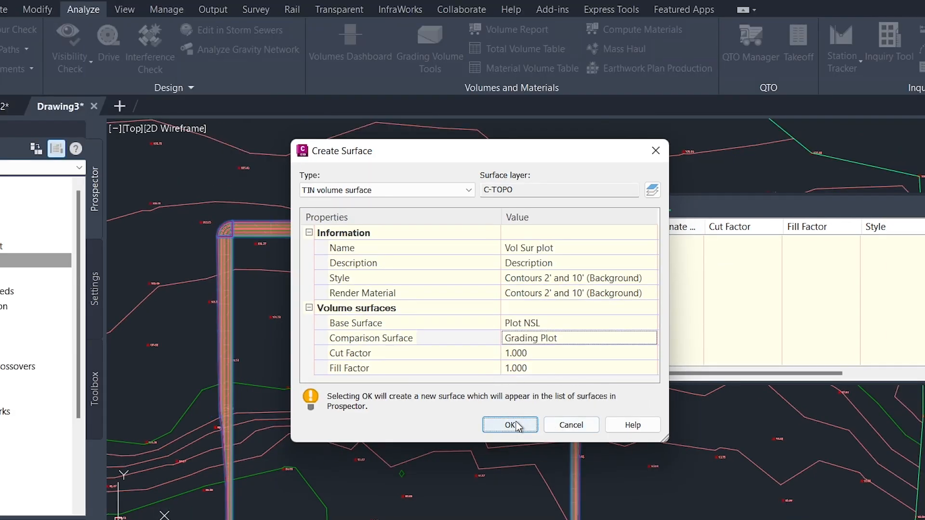
click(512, 425)
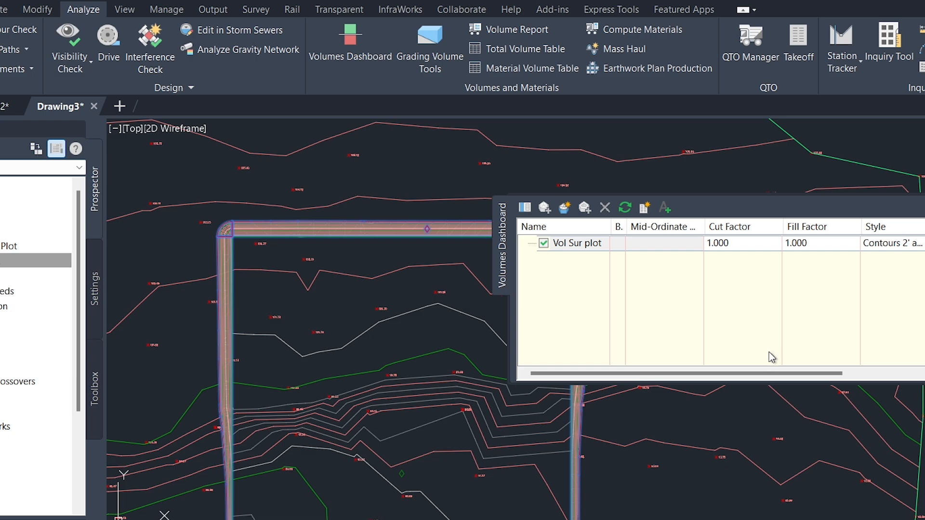
- Insert the dashboard's cut/fill summary into the drawing at an empty spot inside the plot
drag(773, 372, 923, 373)
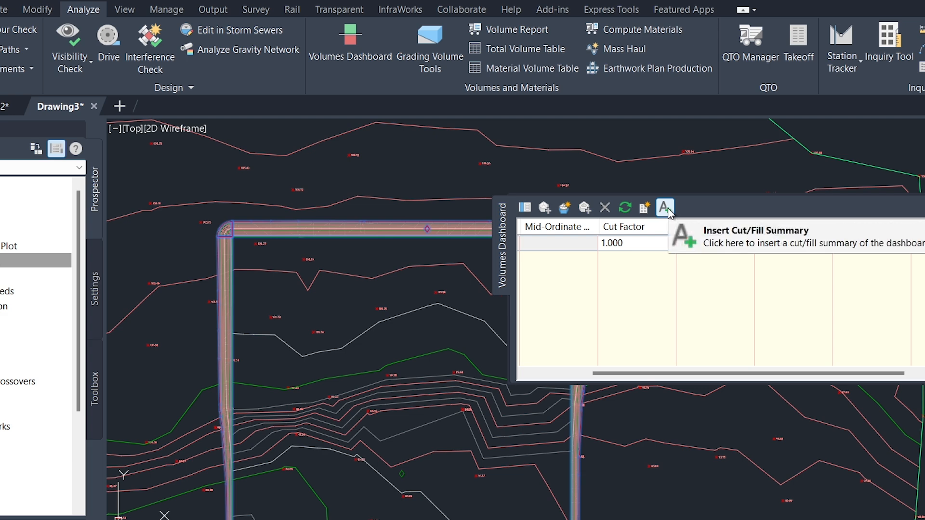
click(668, 210)
middle_drag(351, 343, 380, 223)
scroll(404, 320, down, 5)
scroll(421, 331, up, 3)
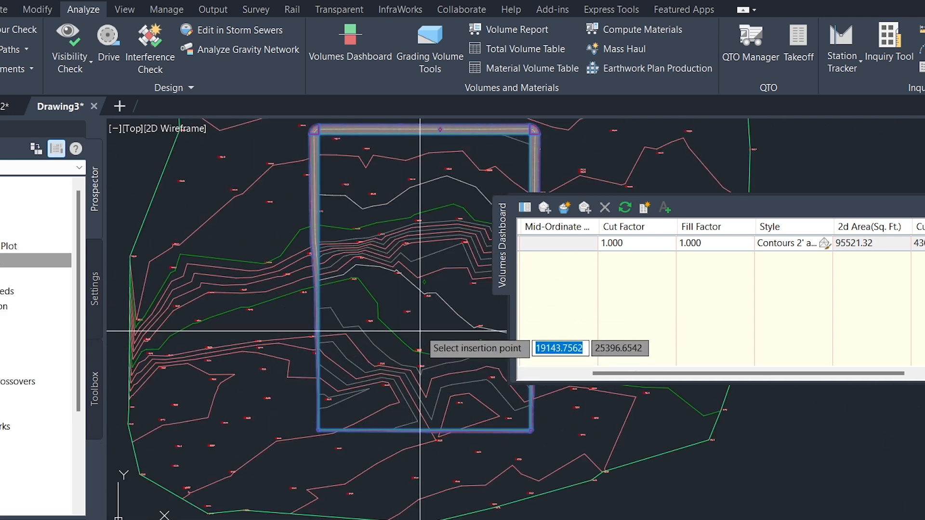
scroll(420, 331, up, 5)
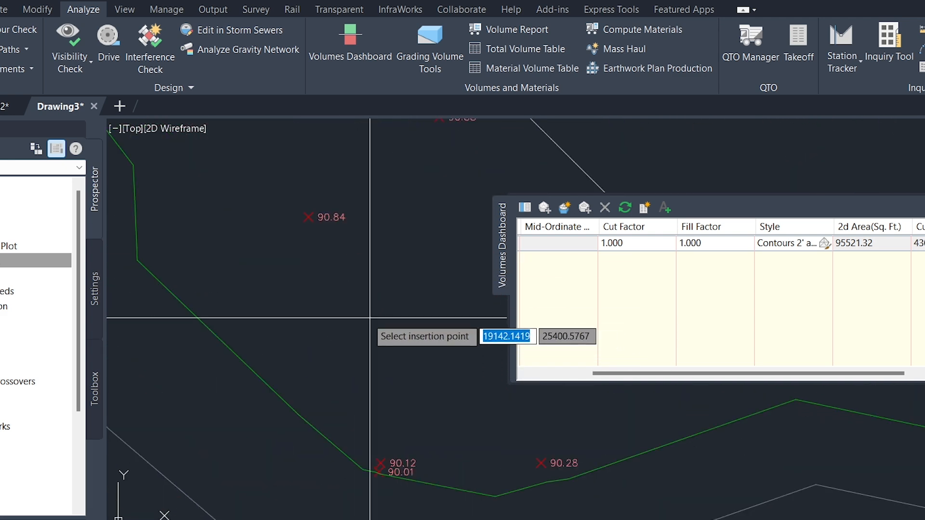
click(301, 307)
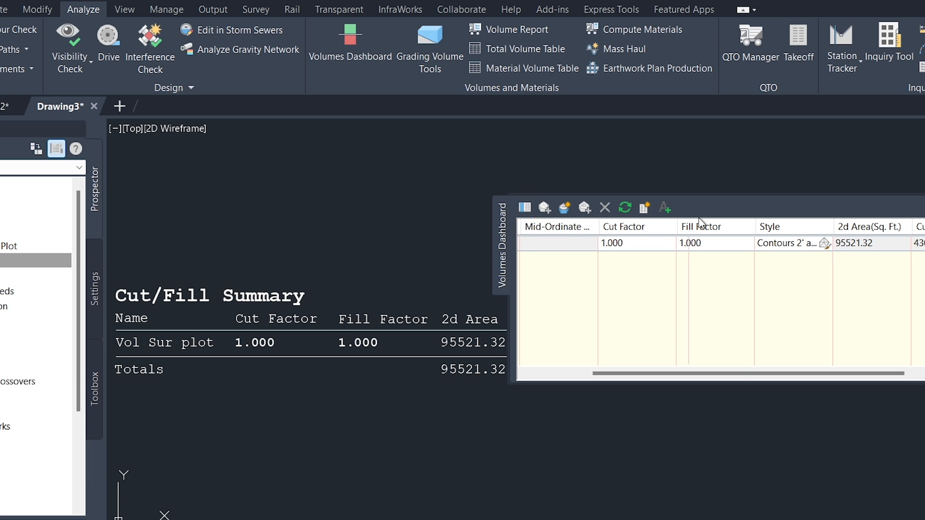
- Examine the area, cut, fill and net volumes in the inserted Cut/Fill Summary and its placement within the plot
scroll(791, 289, down, 4)
scroll(761, 316, up, 4)
middle_drag(764, 318, 736, 323)
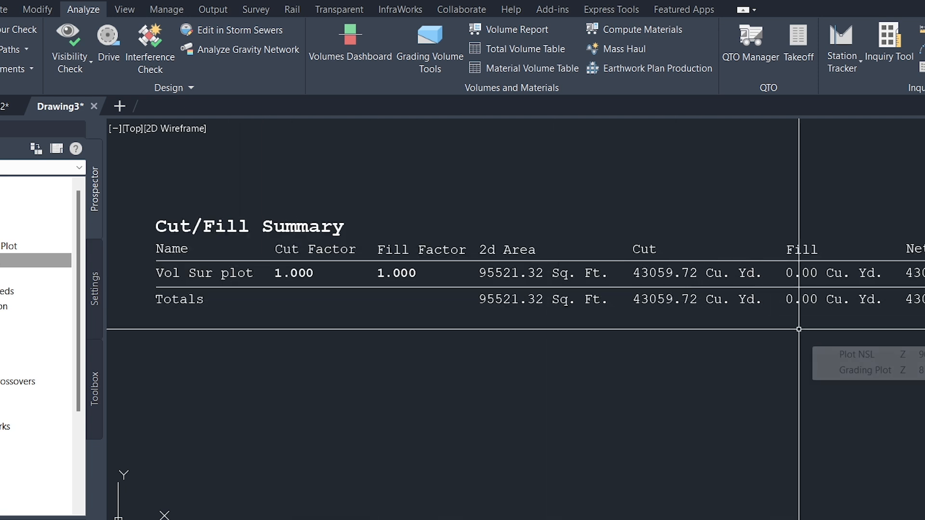
middle_drag(852, 288, 586, 304)
scroll(645, 311, up, 2)
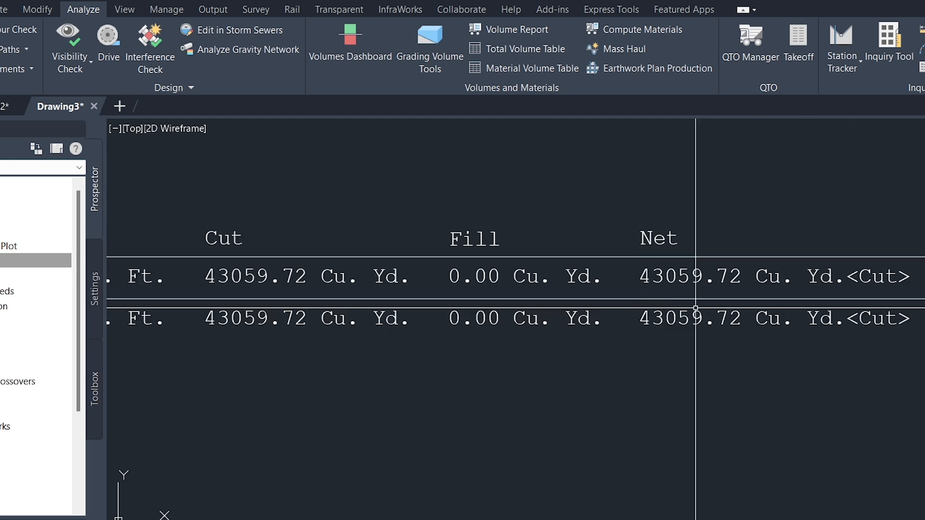
scroll(641, 294, down, 10)
mouse_move(633, 275)
middle_down()
mouse_move(578, 305)
mouse_move(584, 320)
middle_up()
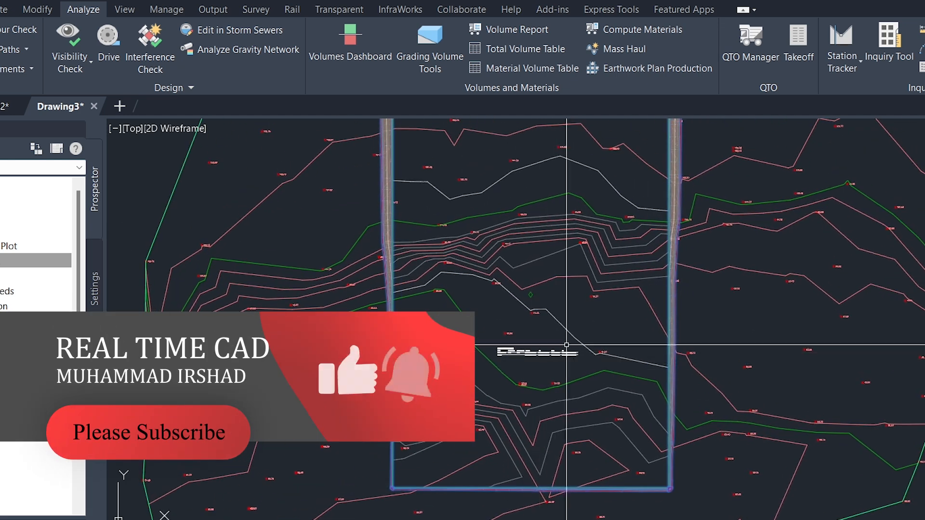